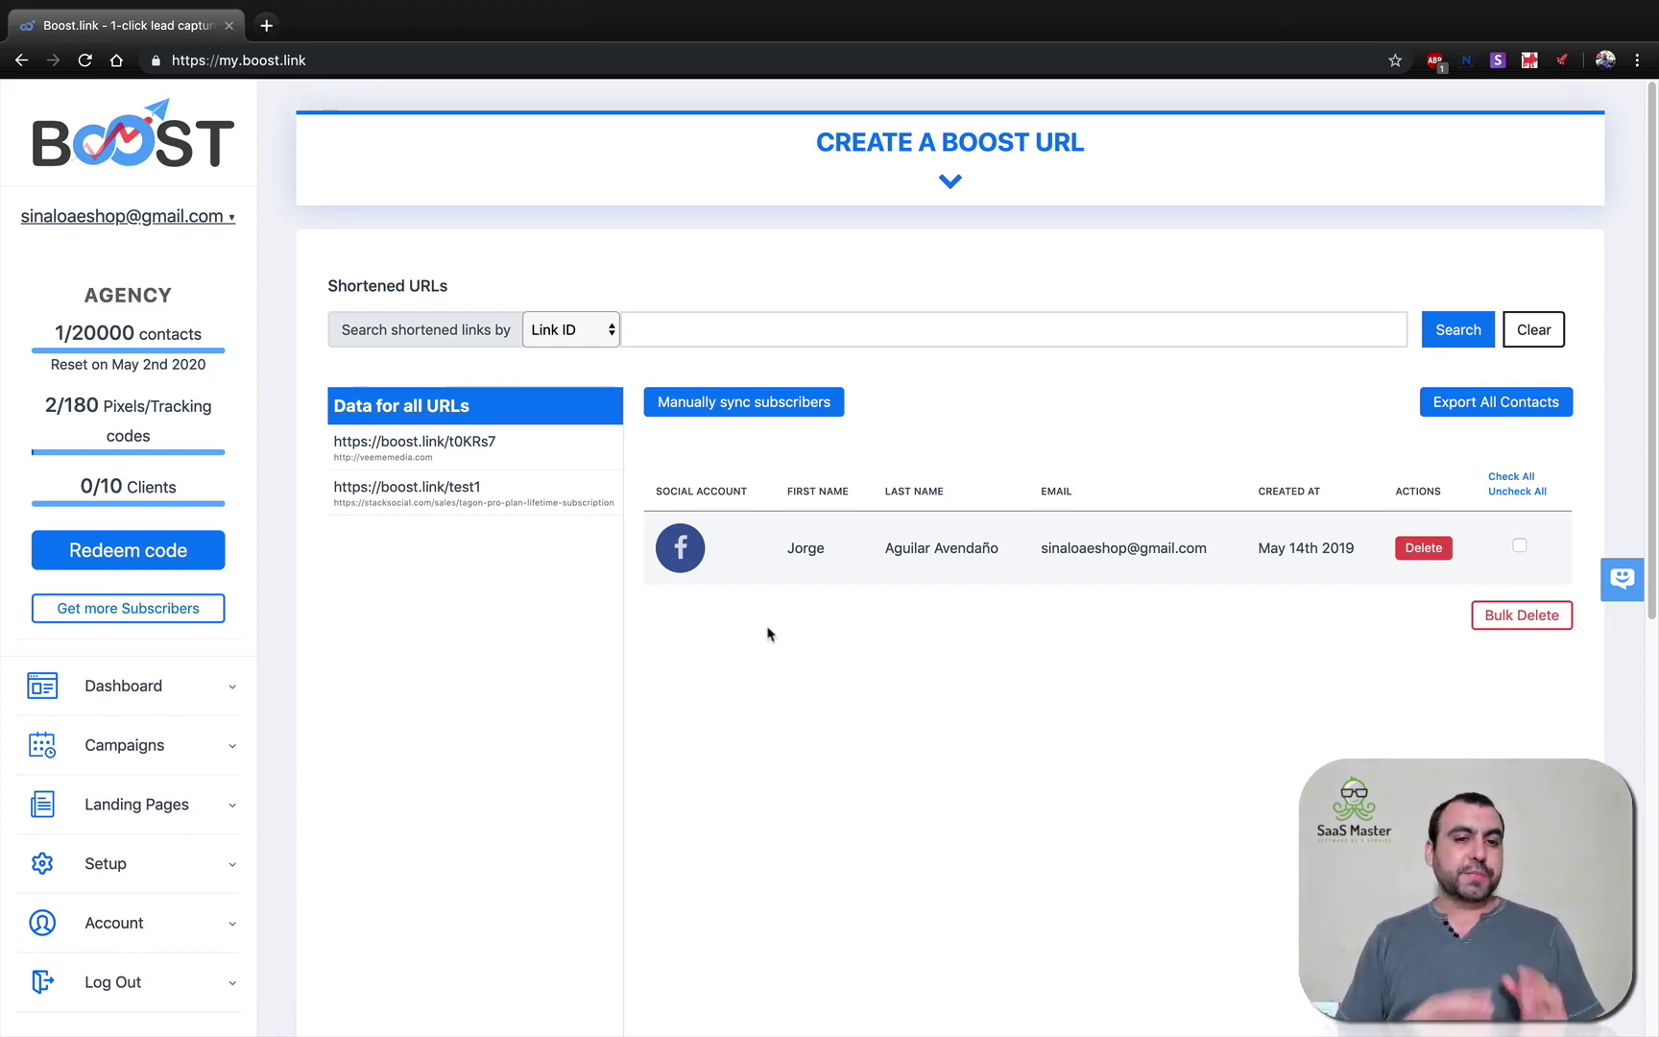
click(948, 188)
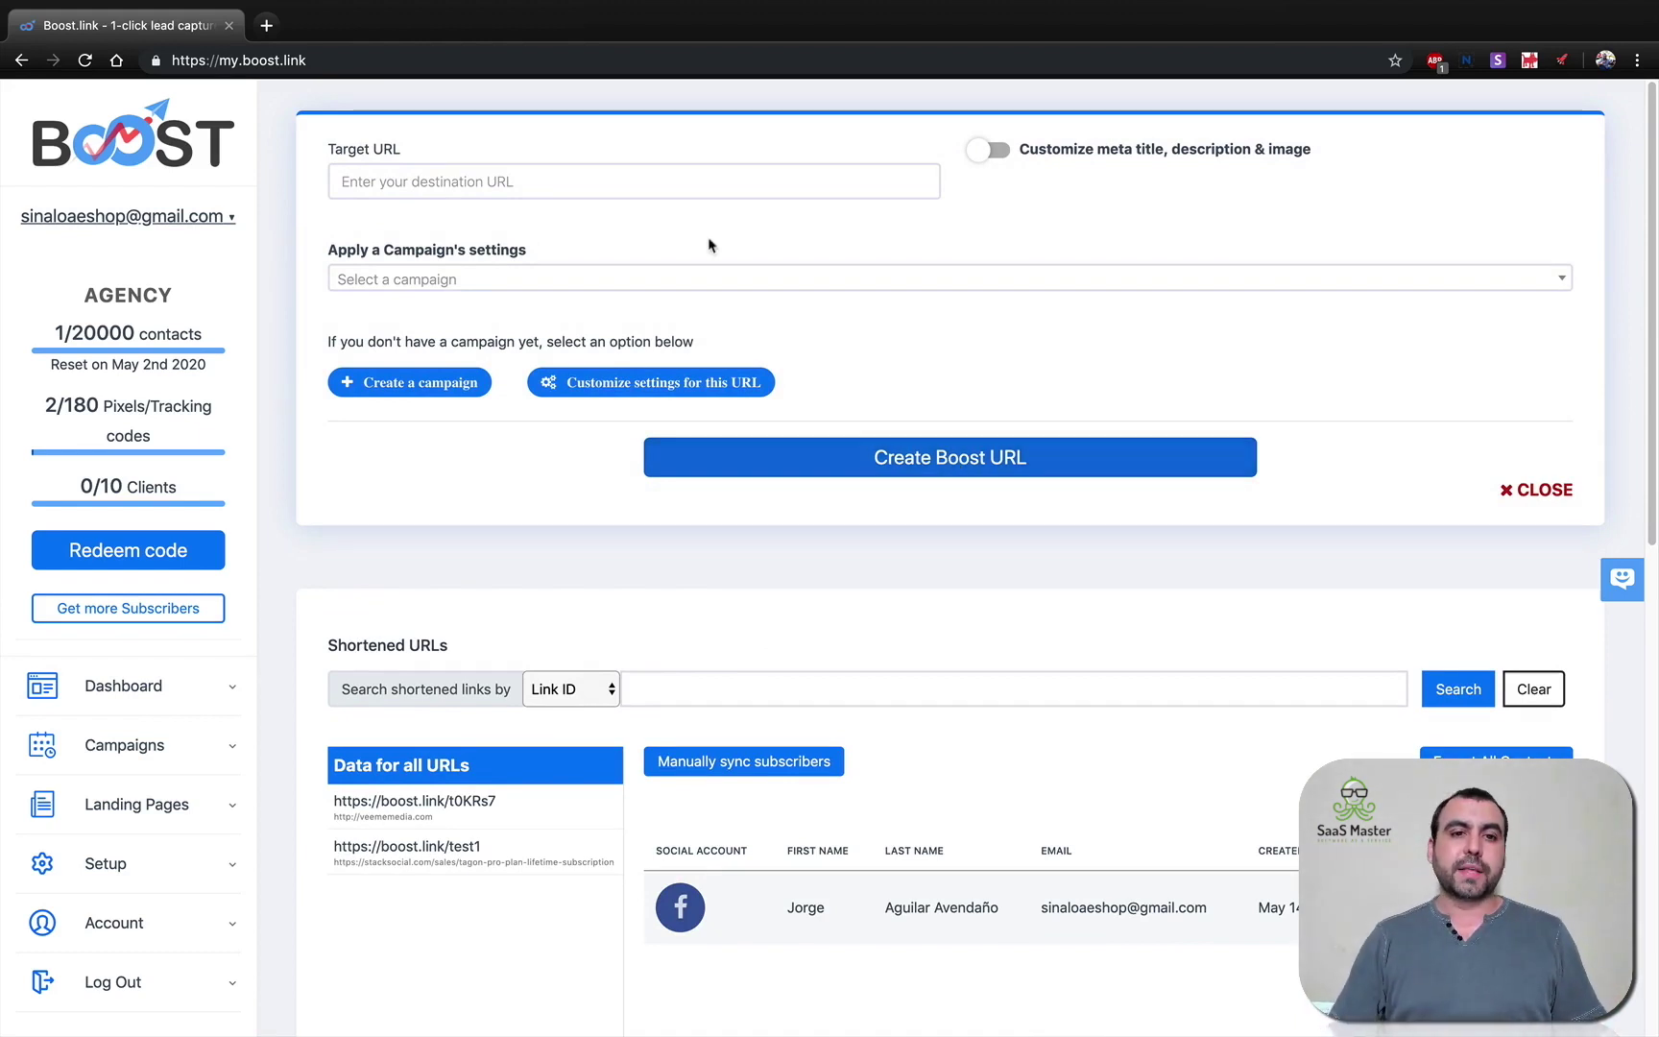
click(660, 181)
click(431, 262)
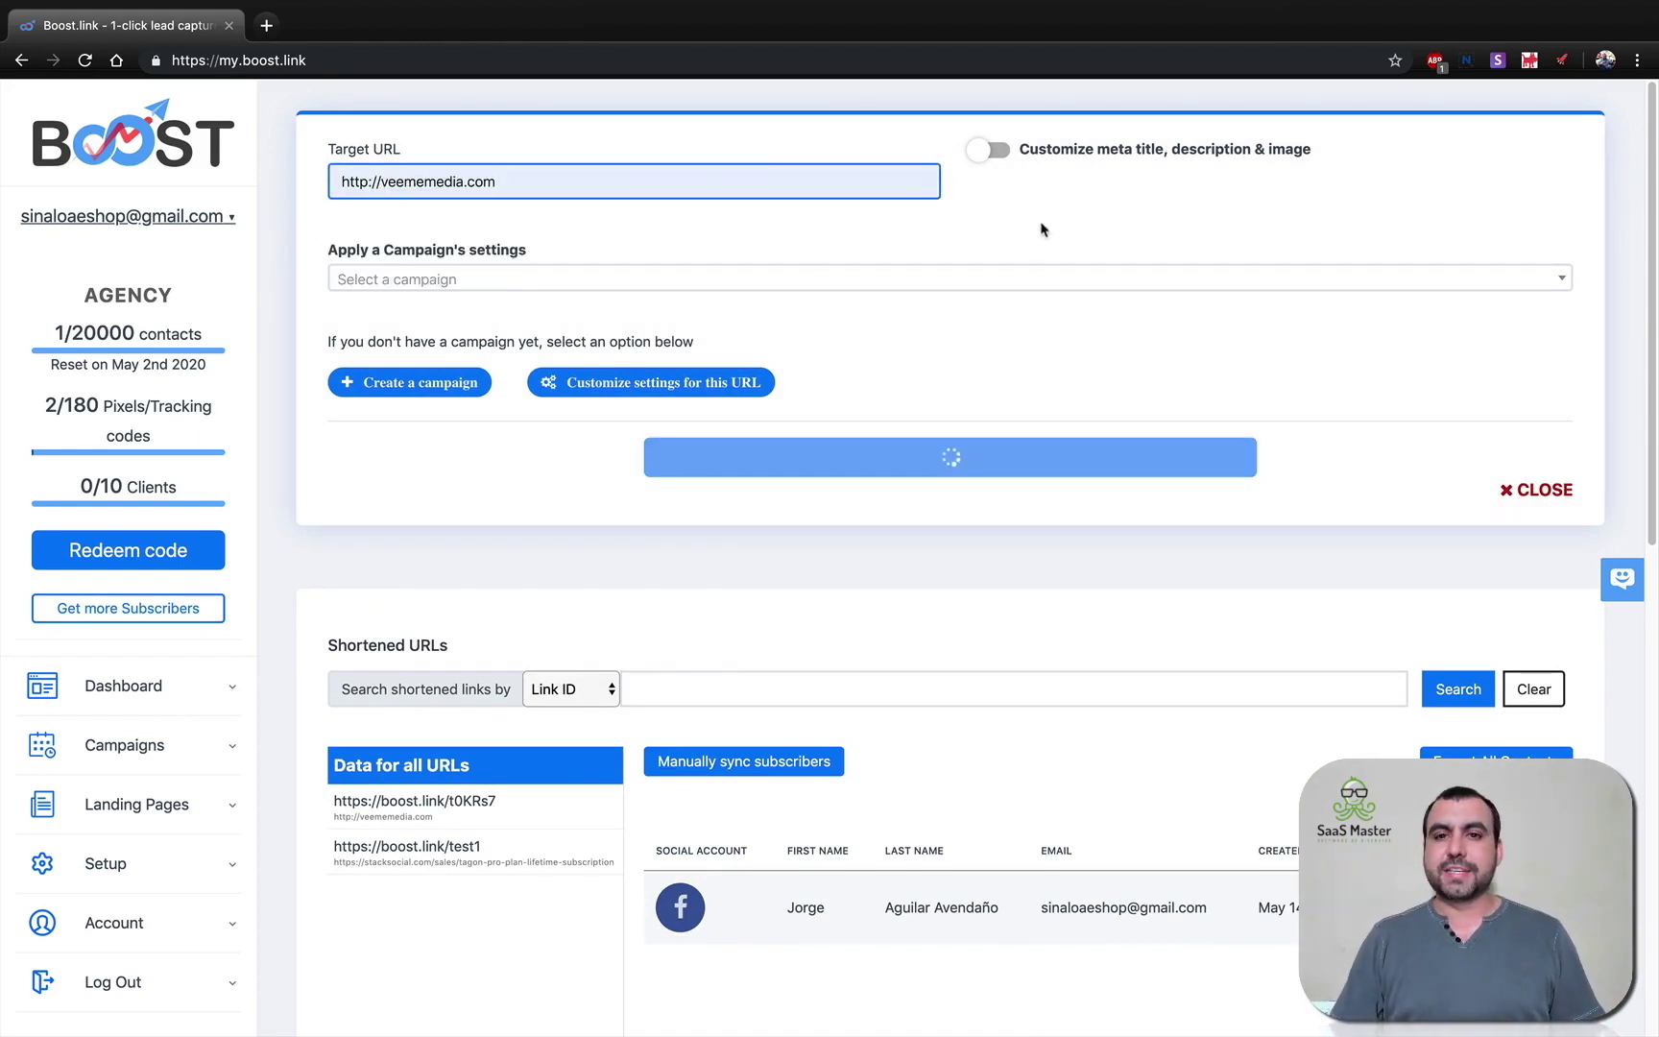
click(989, 154)
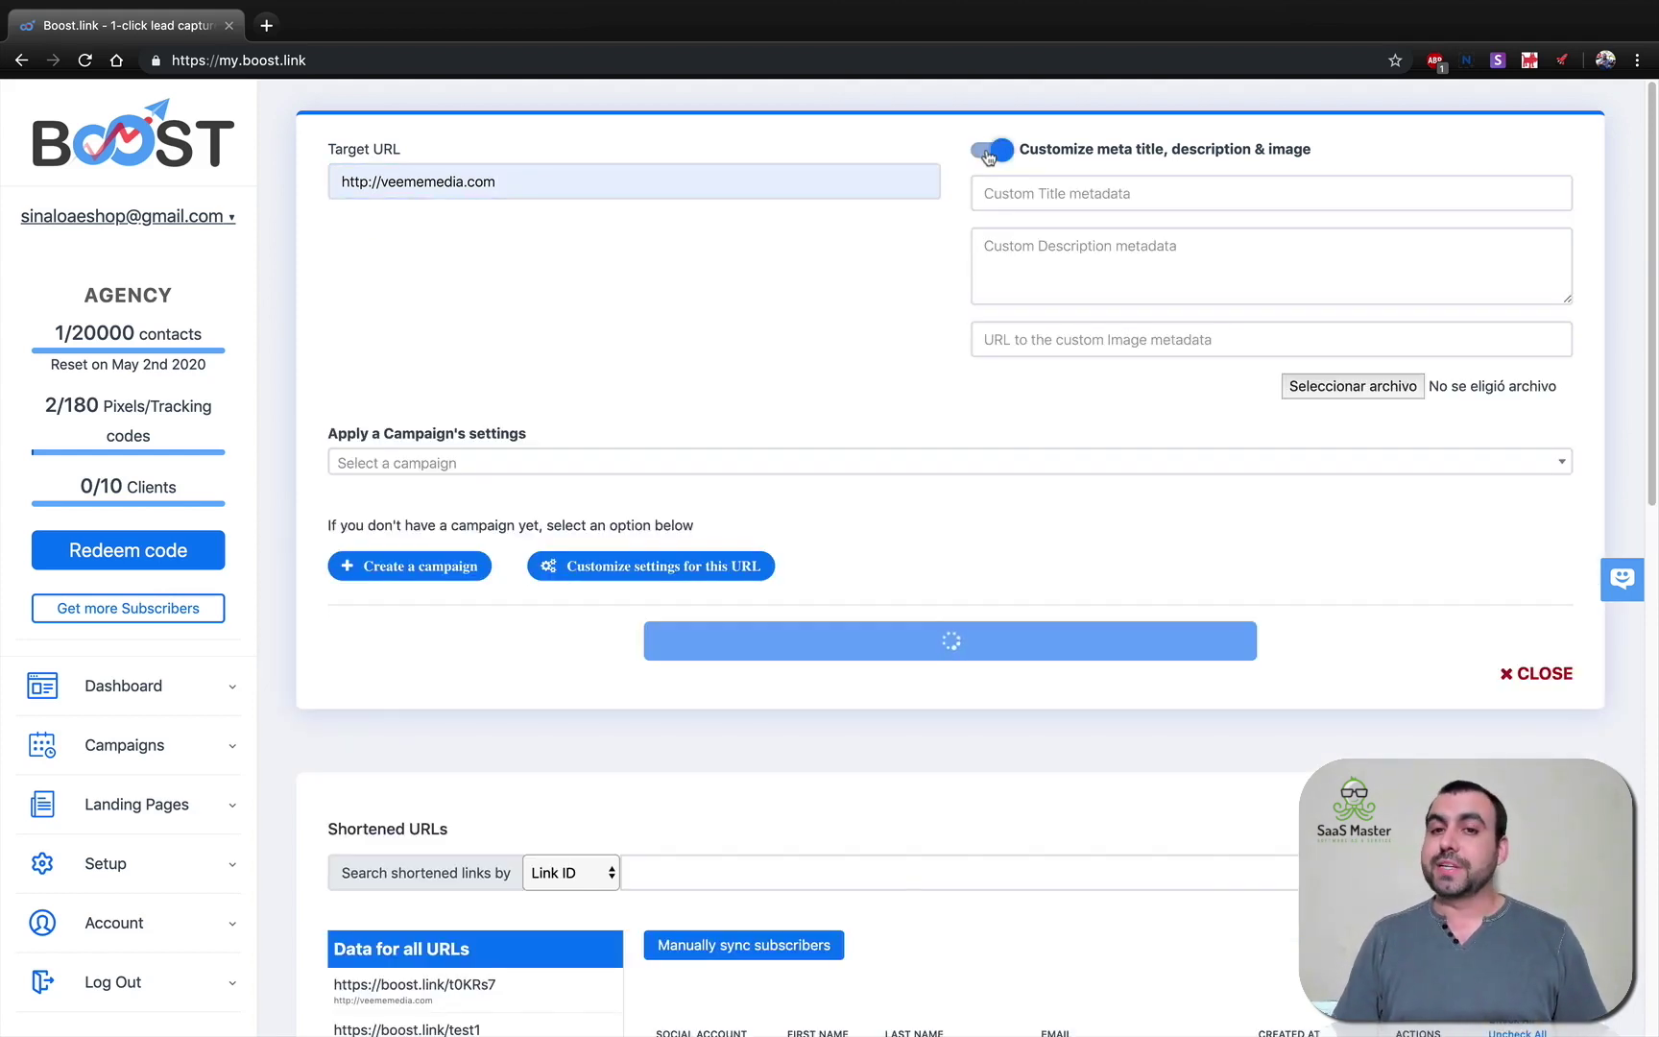
click(998, 154)
click(999, 152)
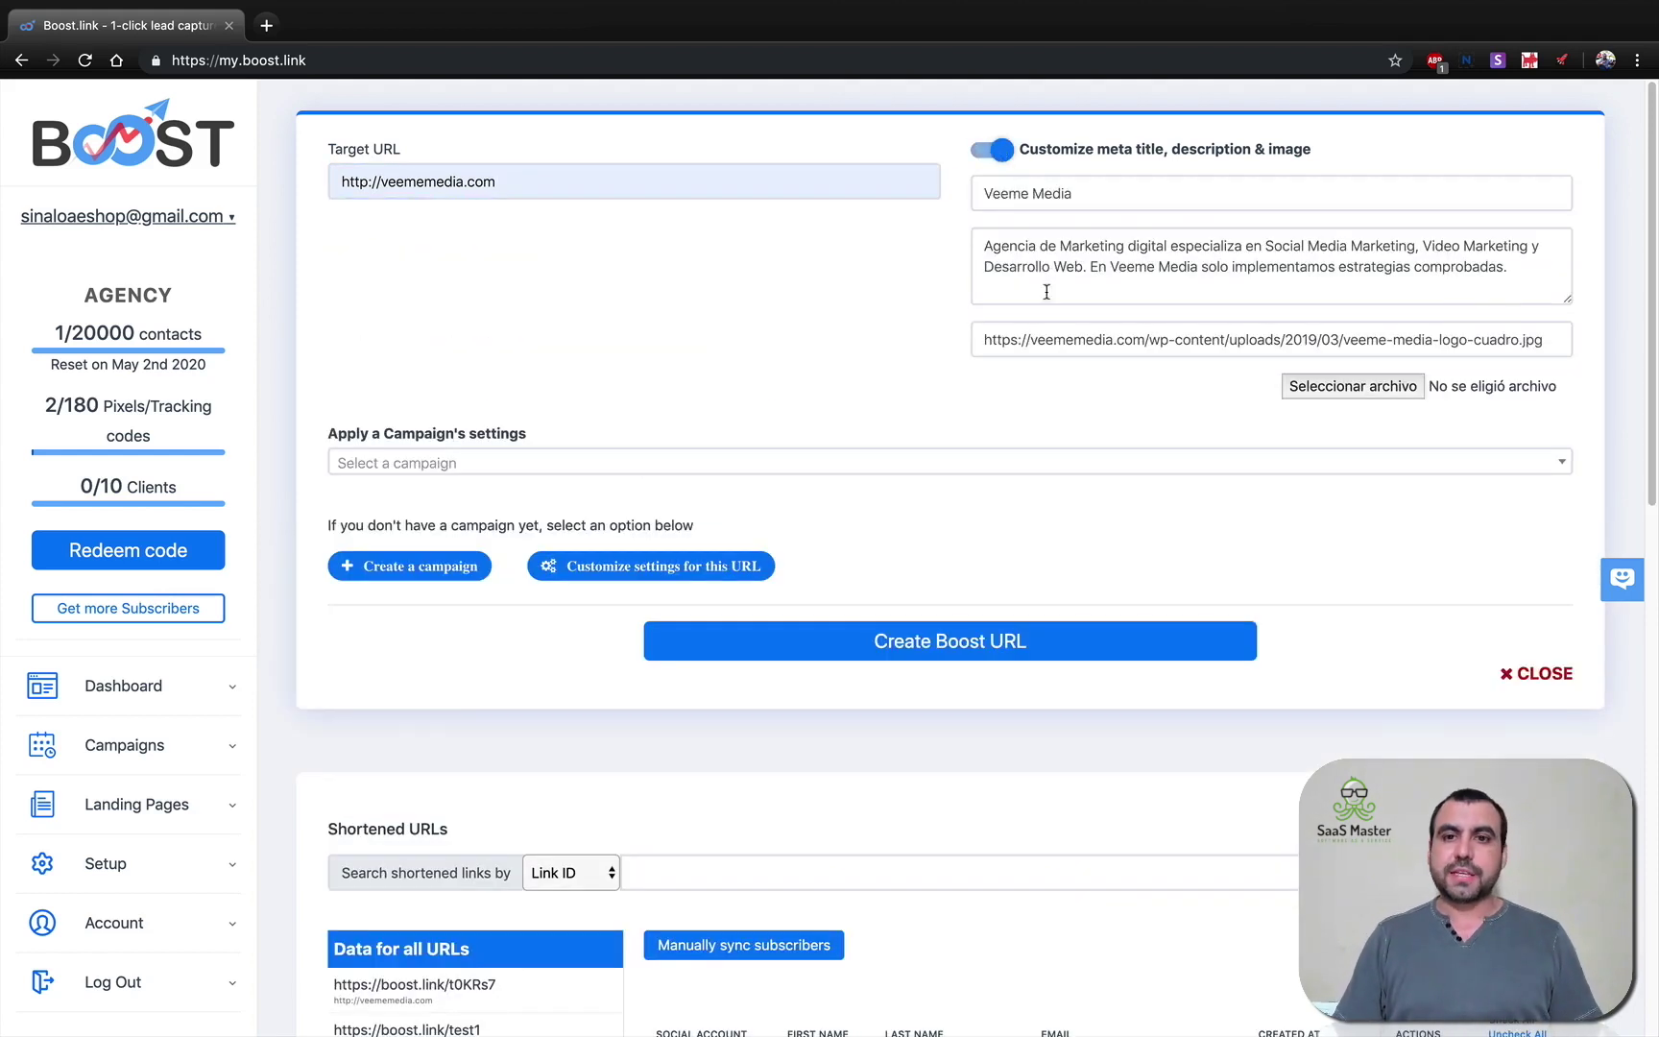
click(987, 154)
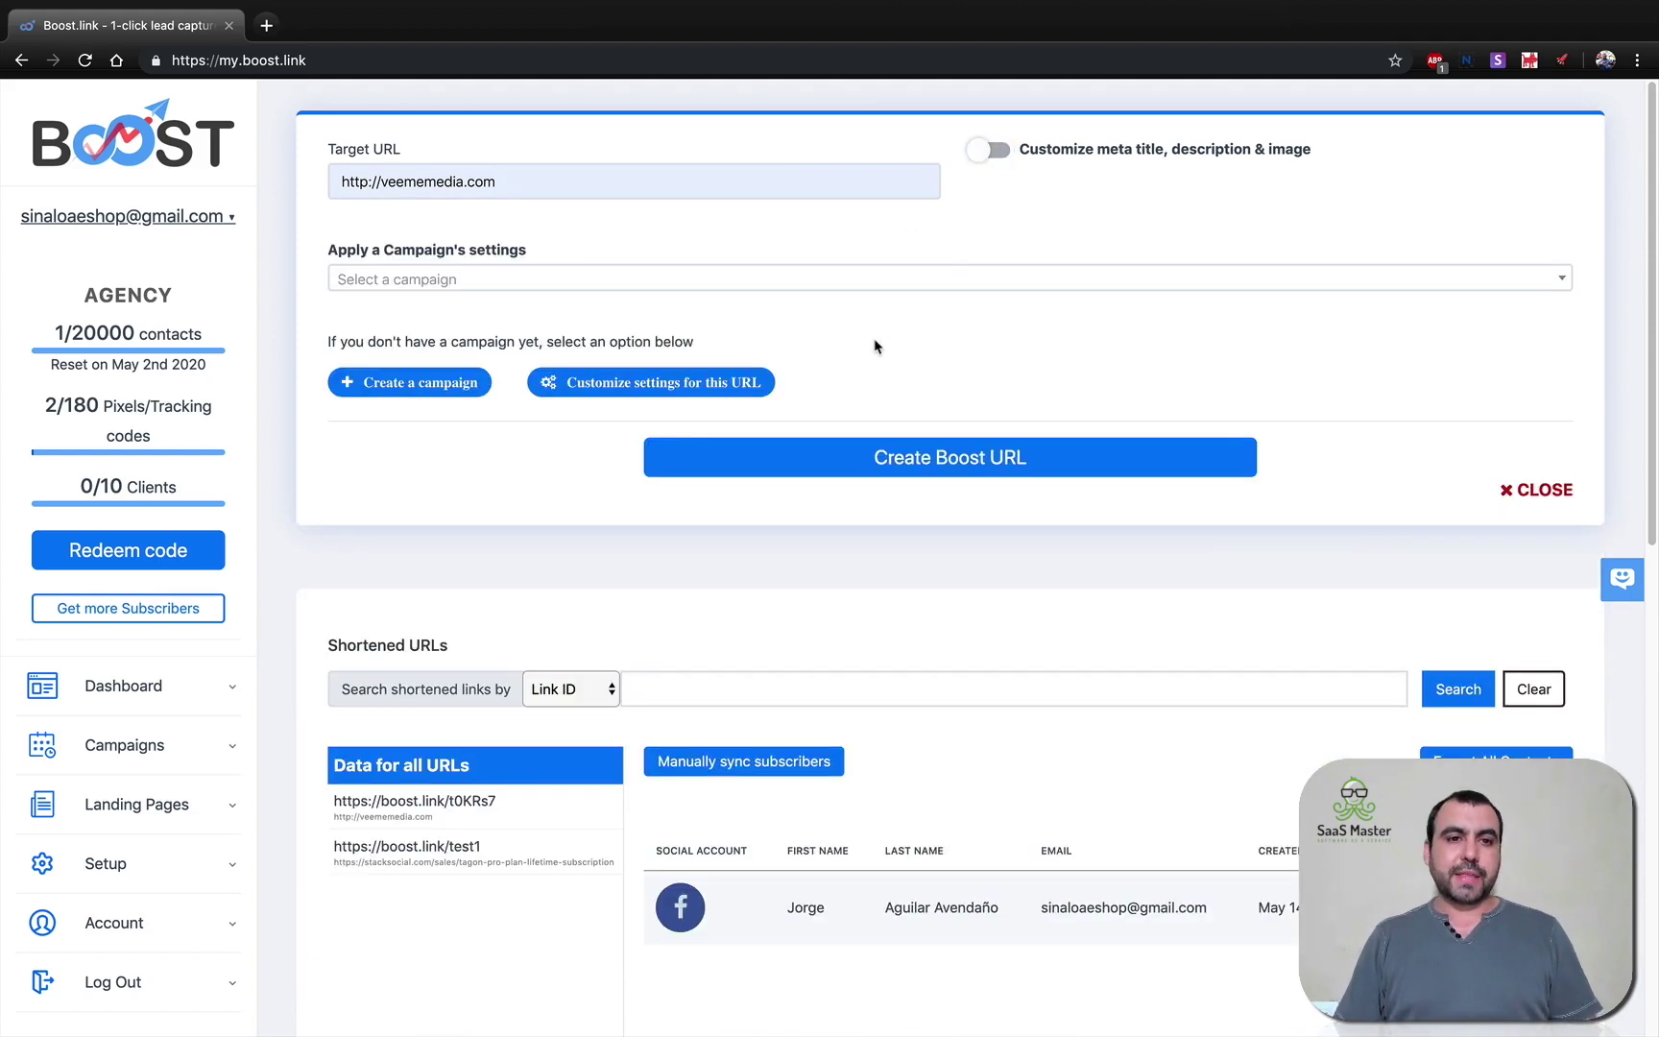
click(419, 280)
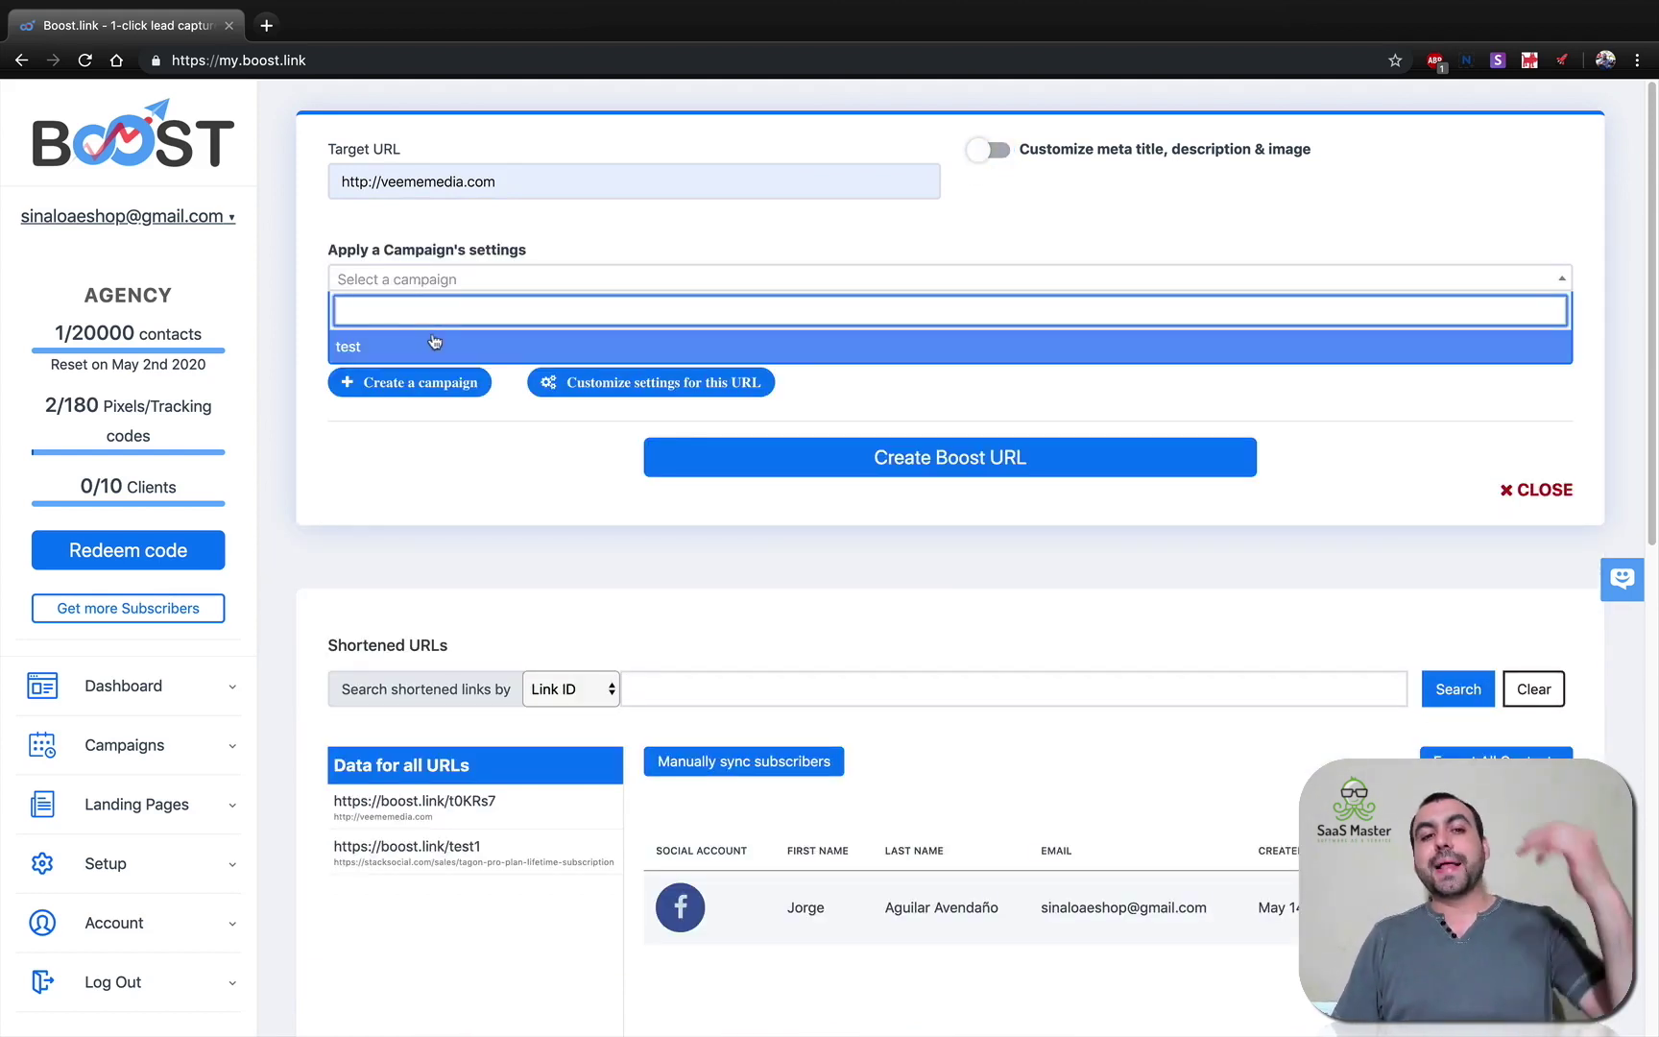
click(432, 343)
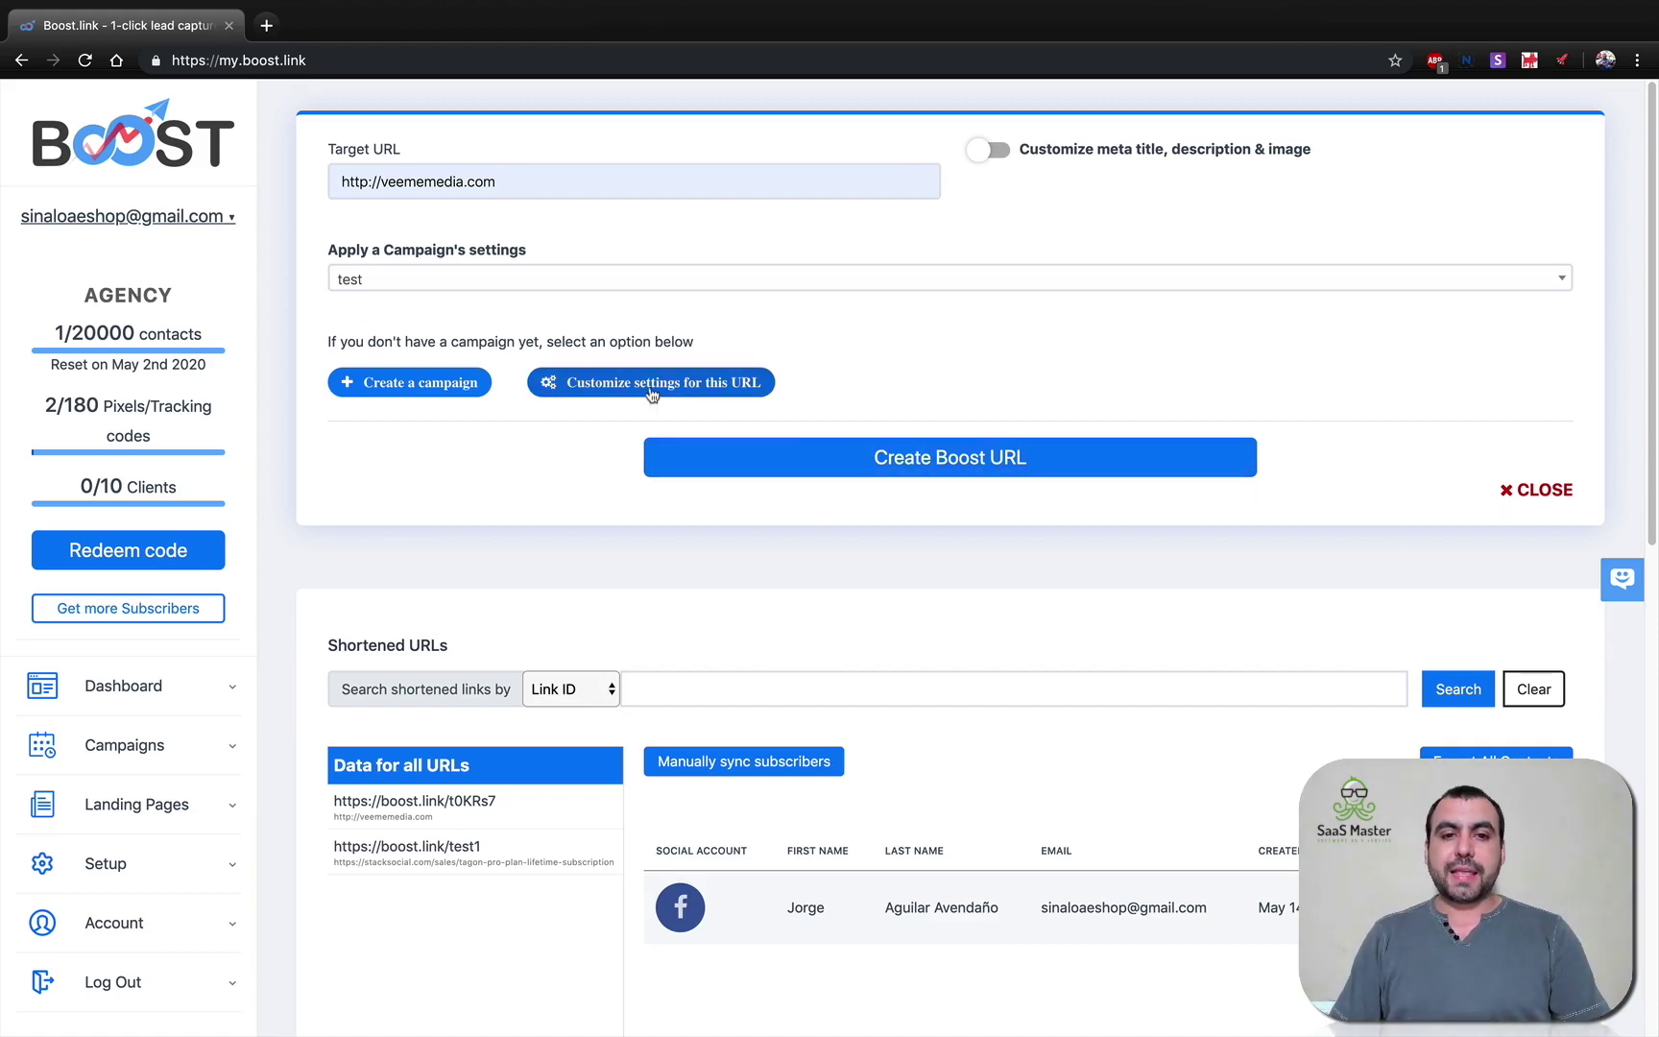
click(930, 459)
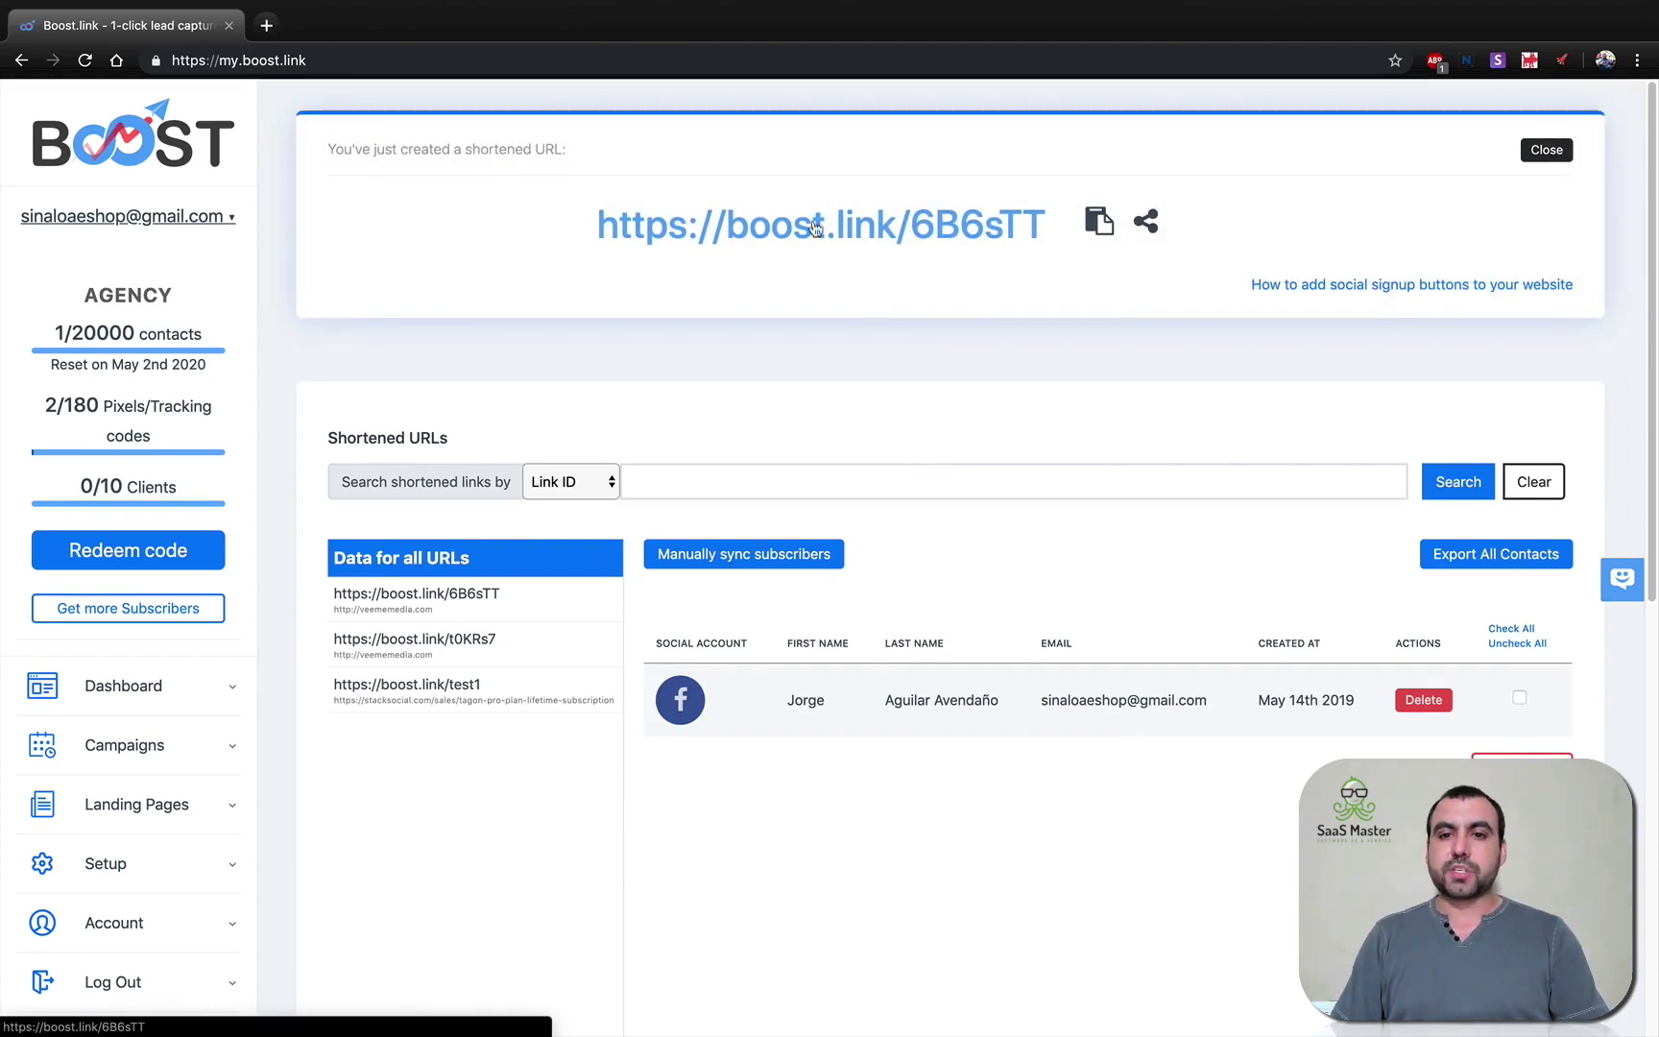
View the 6B6sTT link's subscriber data, then show the Campaigns list with Setup expanded.
click(457, 595)
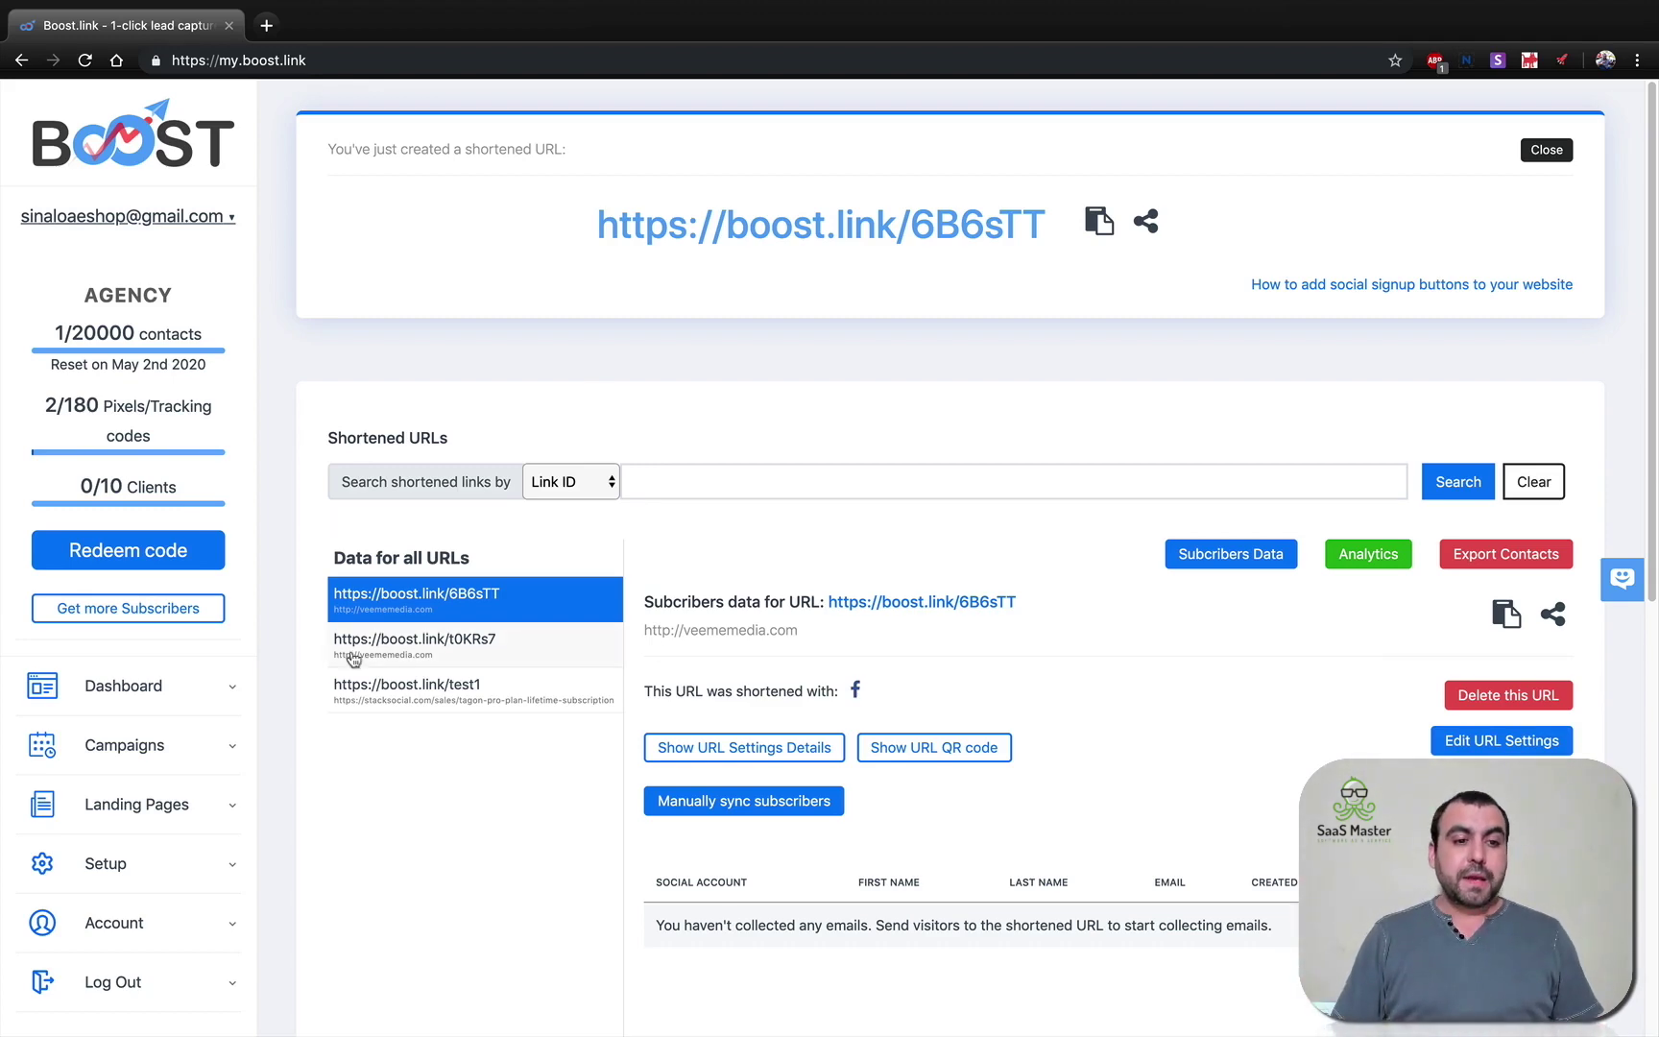
scroll(351, 659, down, 2)
click(129, 629)
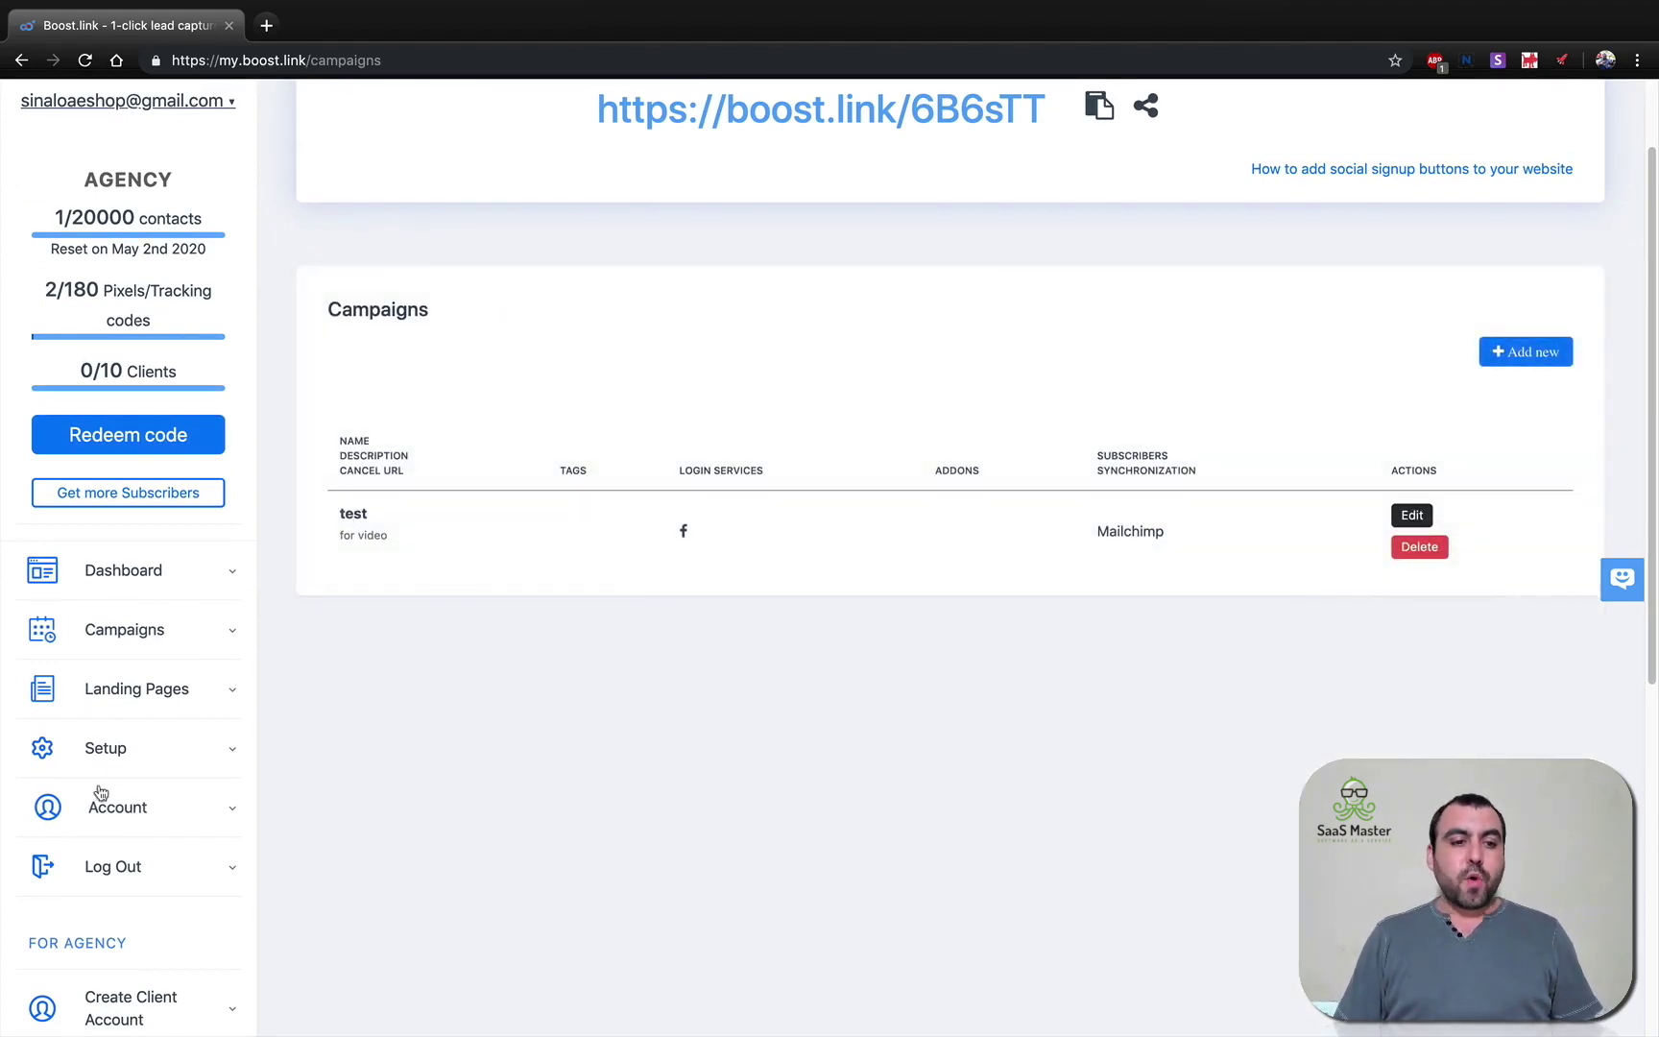
click(140, 757)
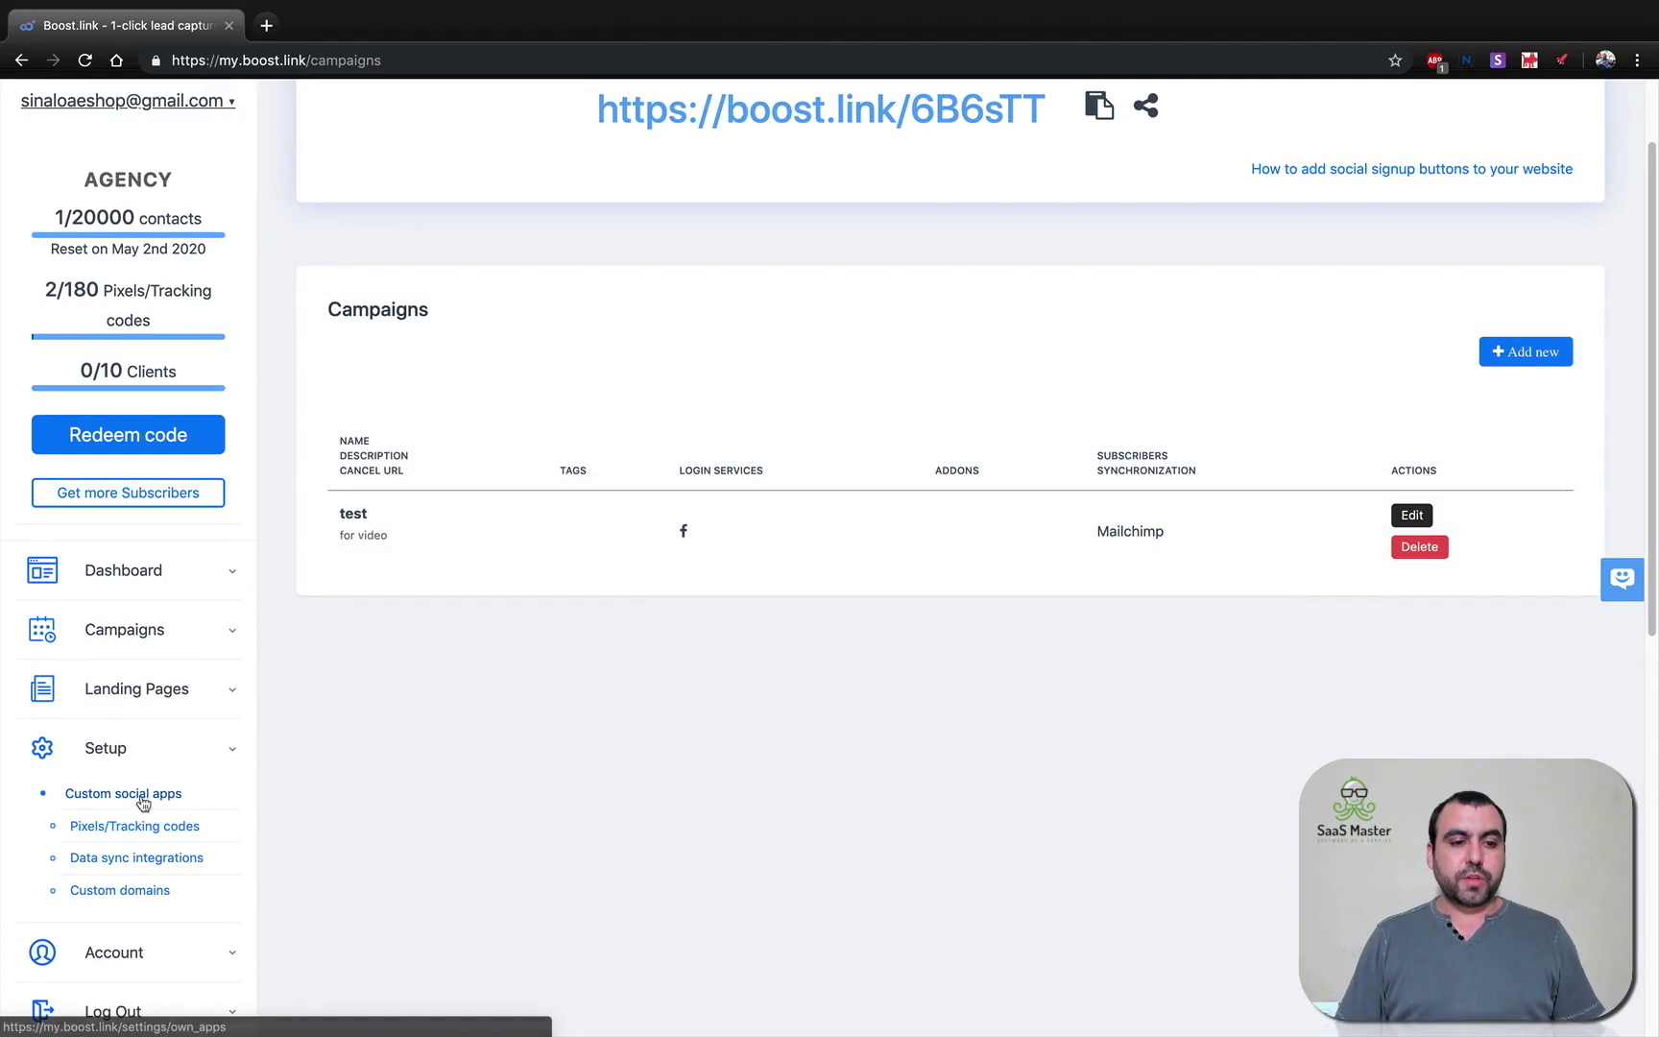
Add a custom social app, trying Facebook and Twitter before choosing Google as its service.
click(106, 802)
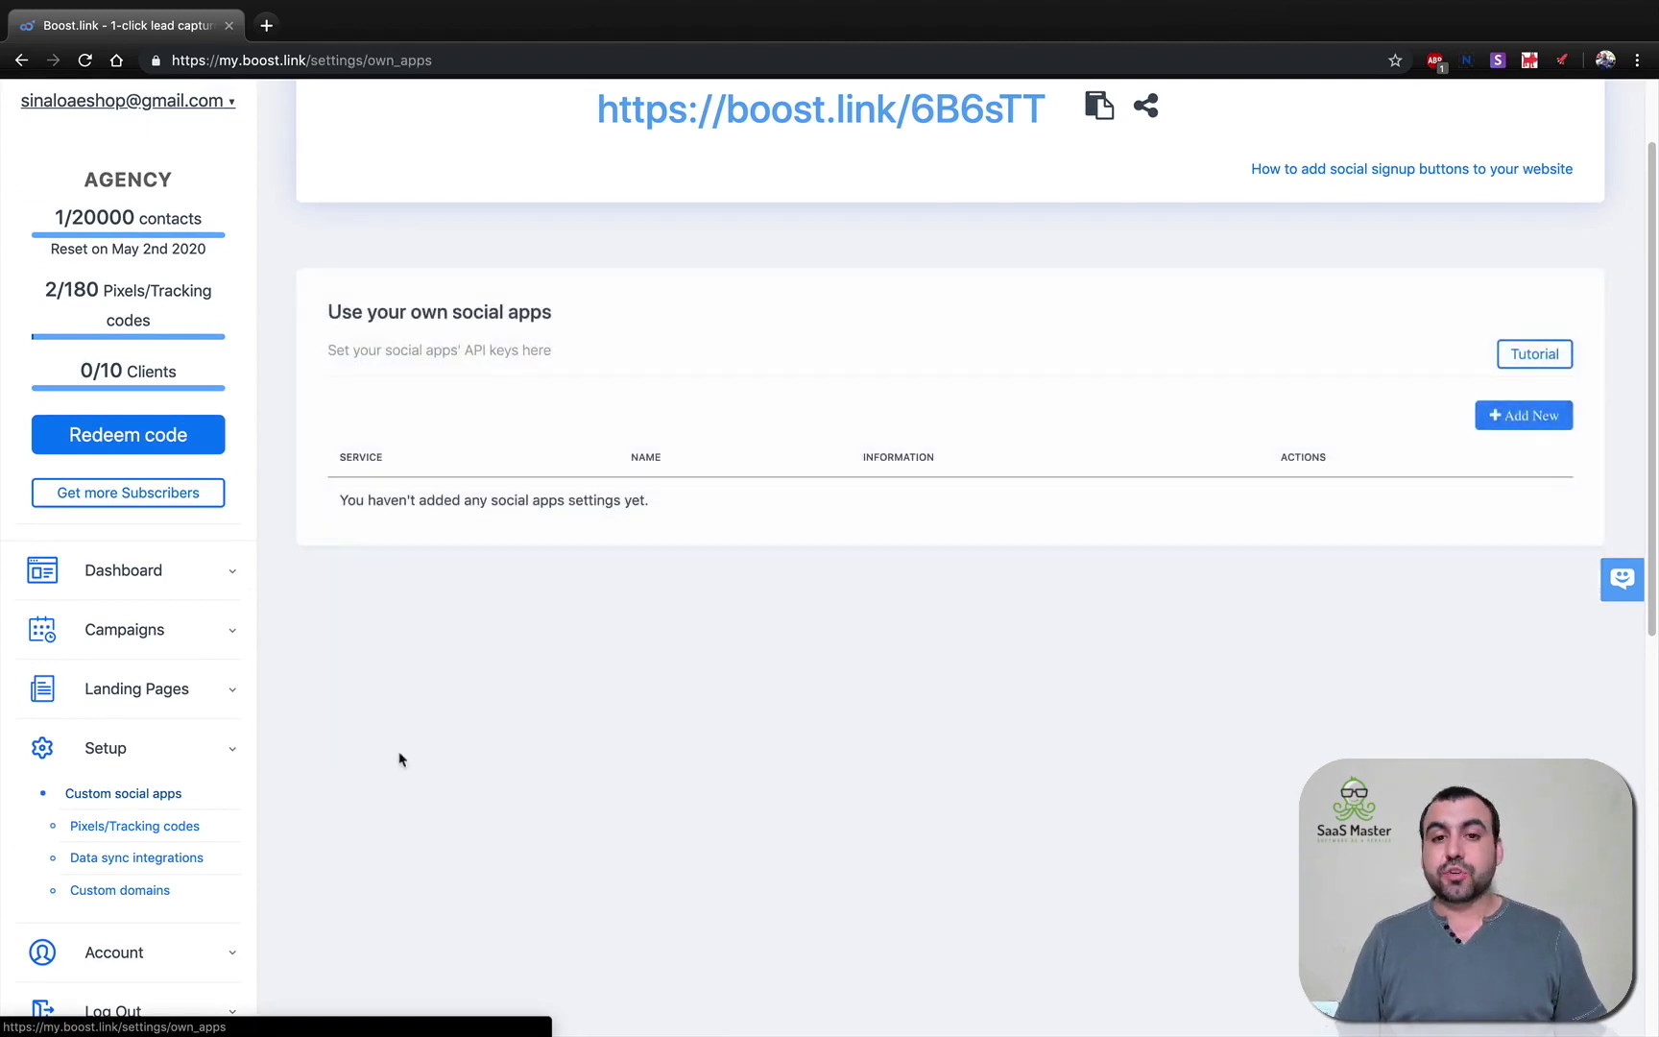
click(1519, 418)
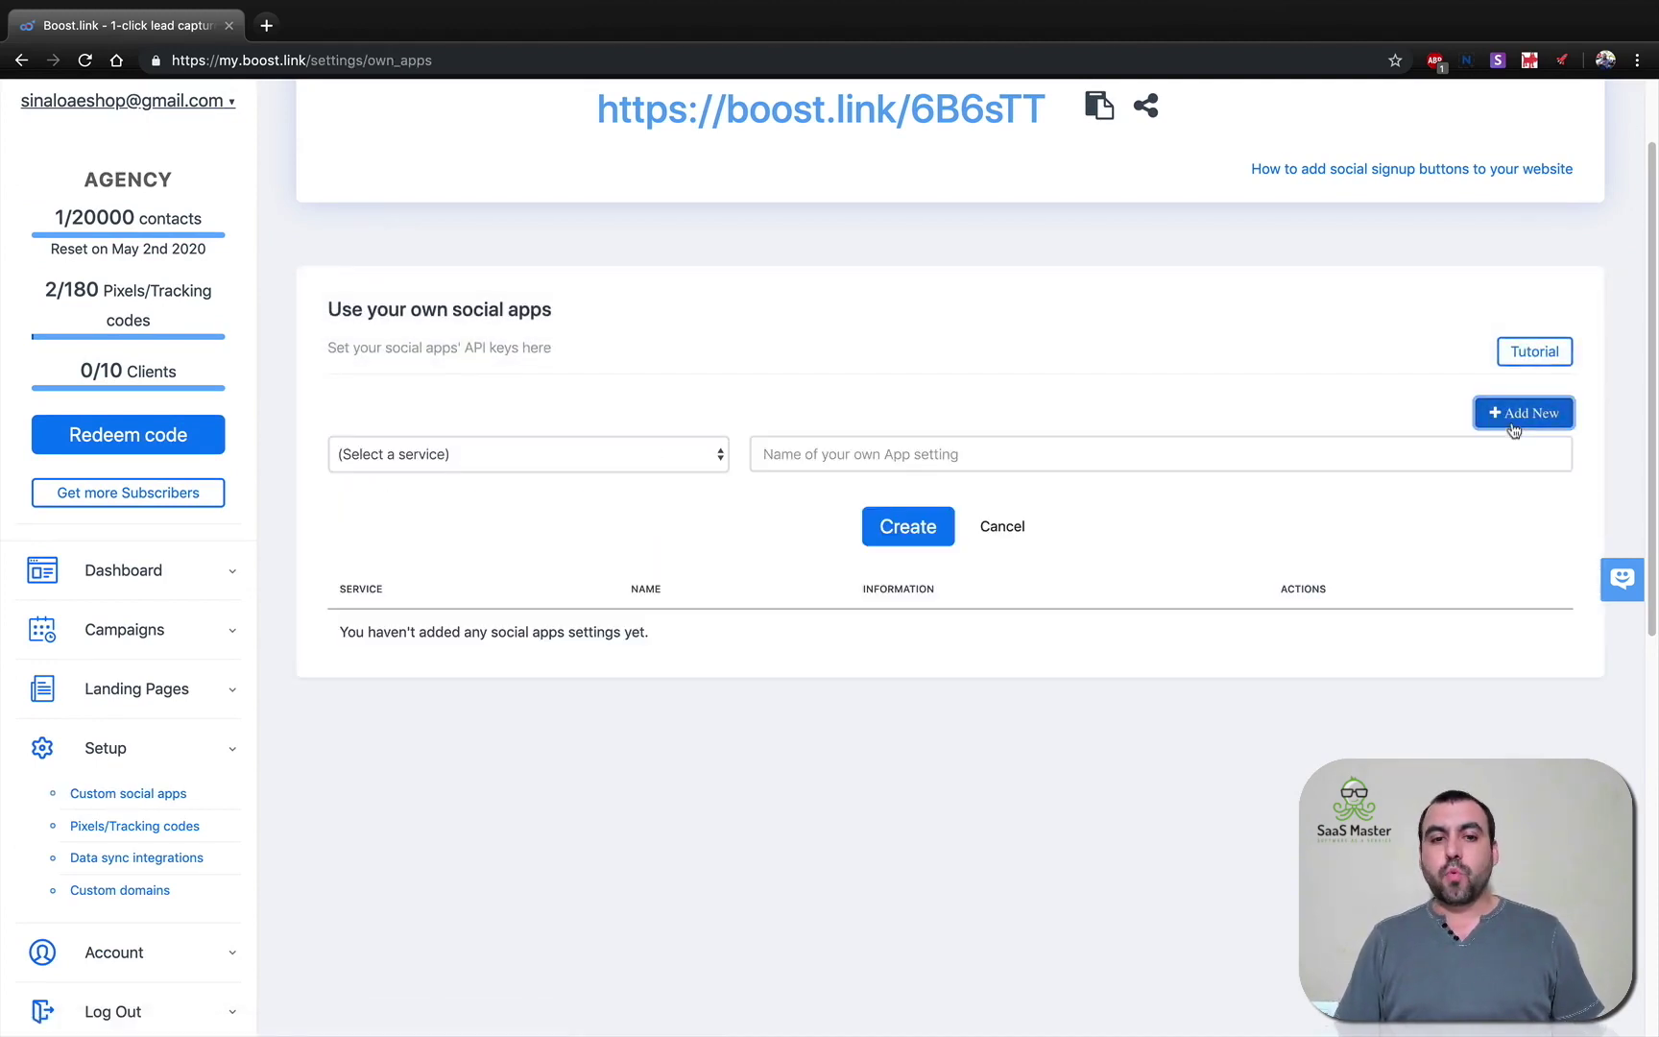
click(524, 463)
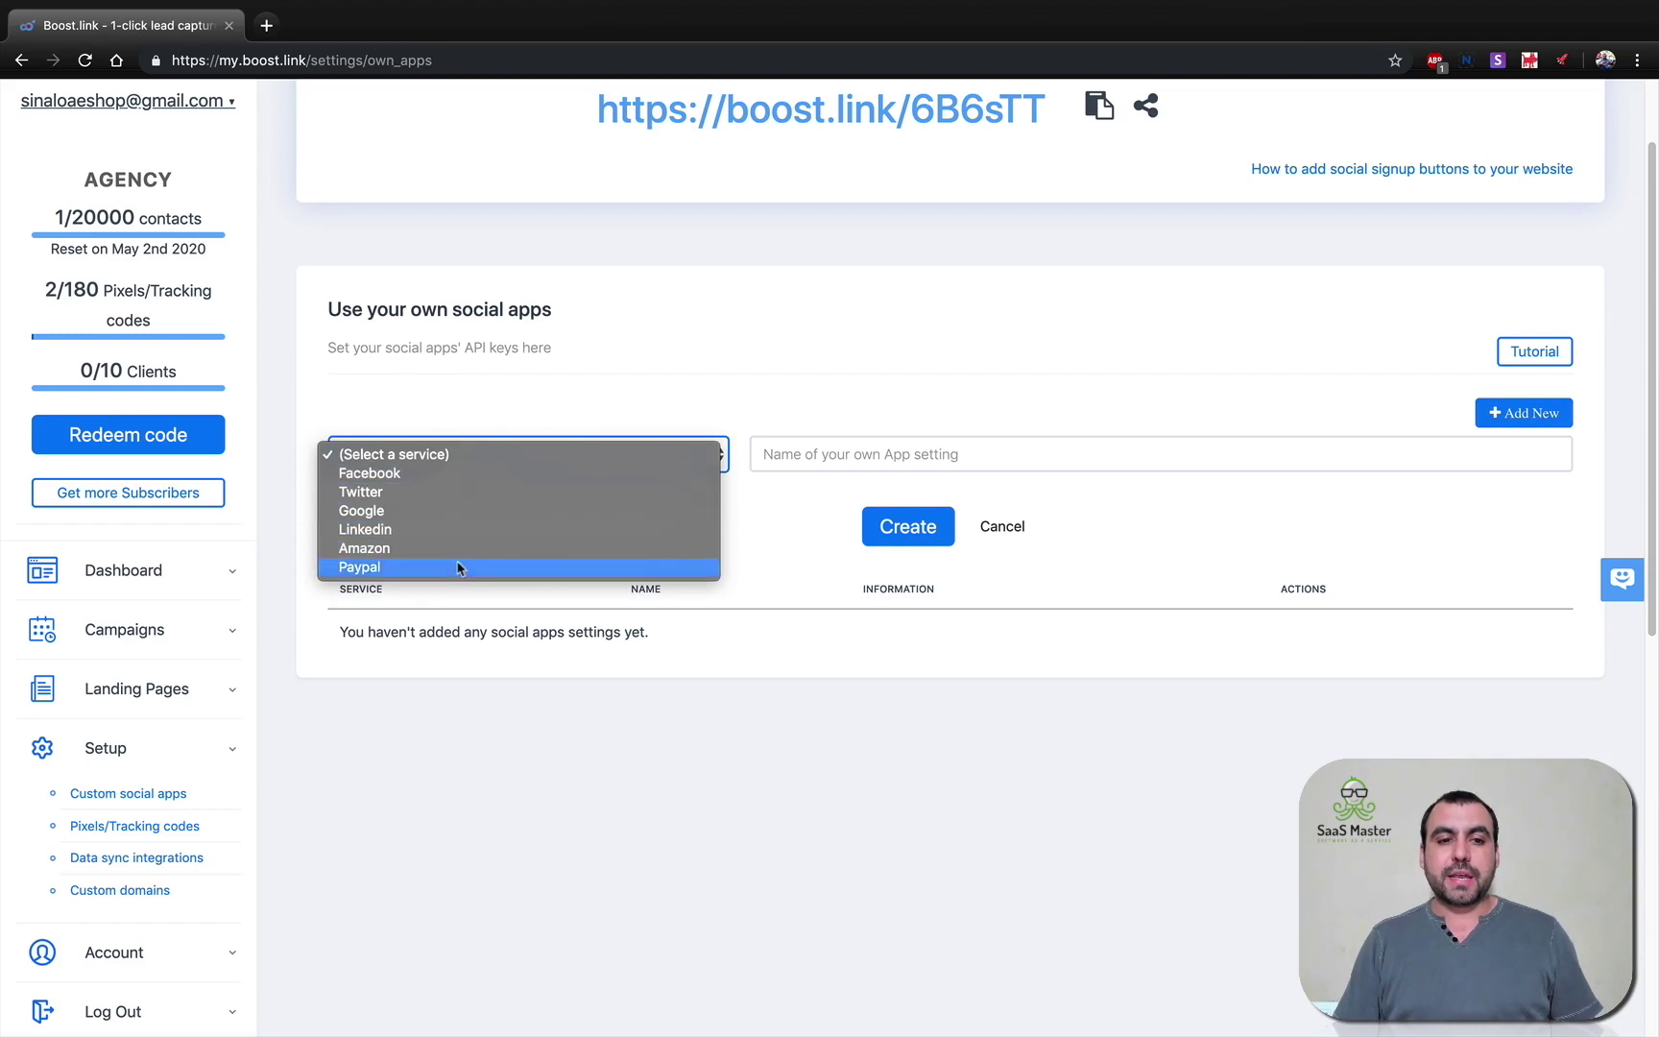
click(404, 478)
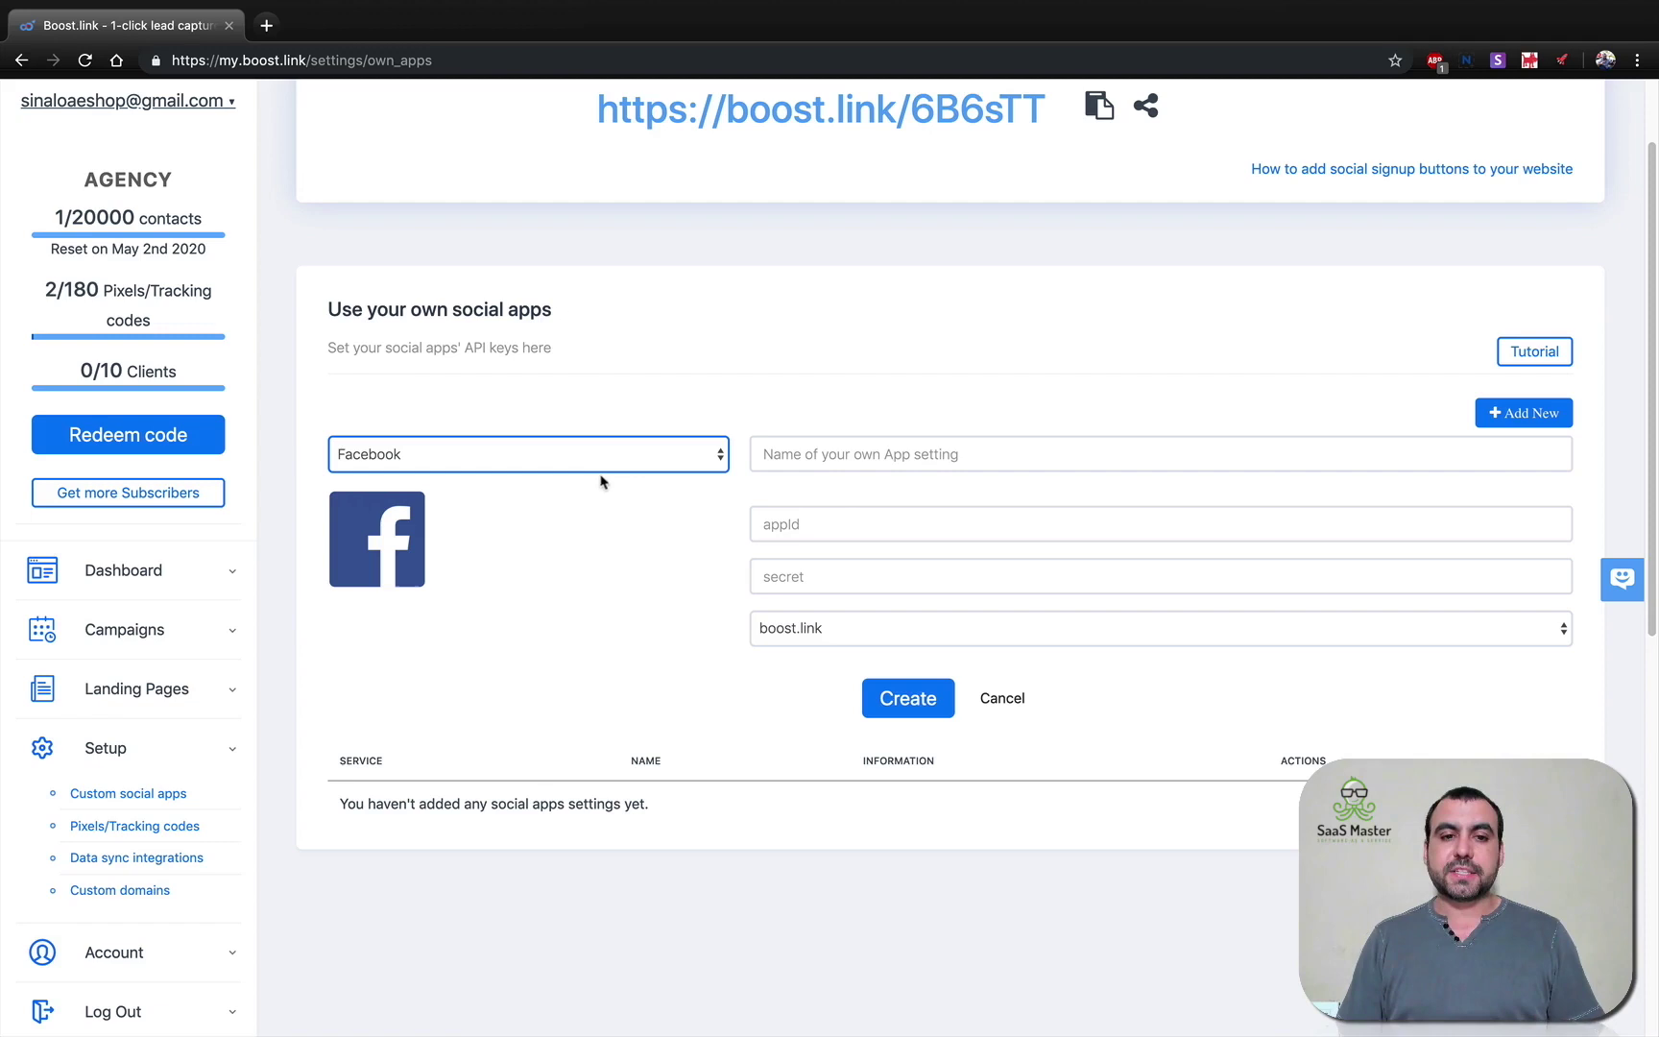
click(603, 470)
click(480, 477)
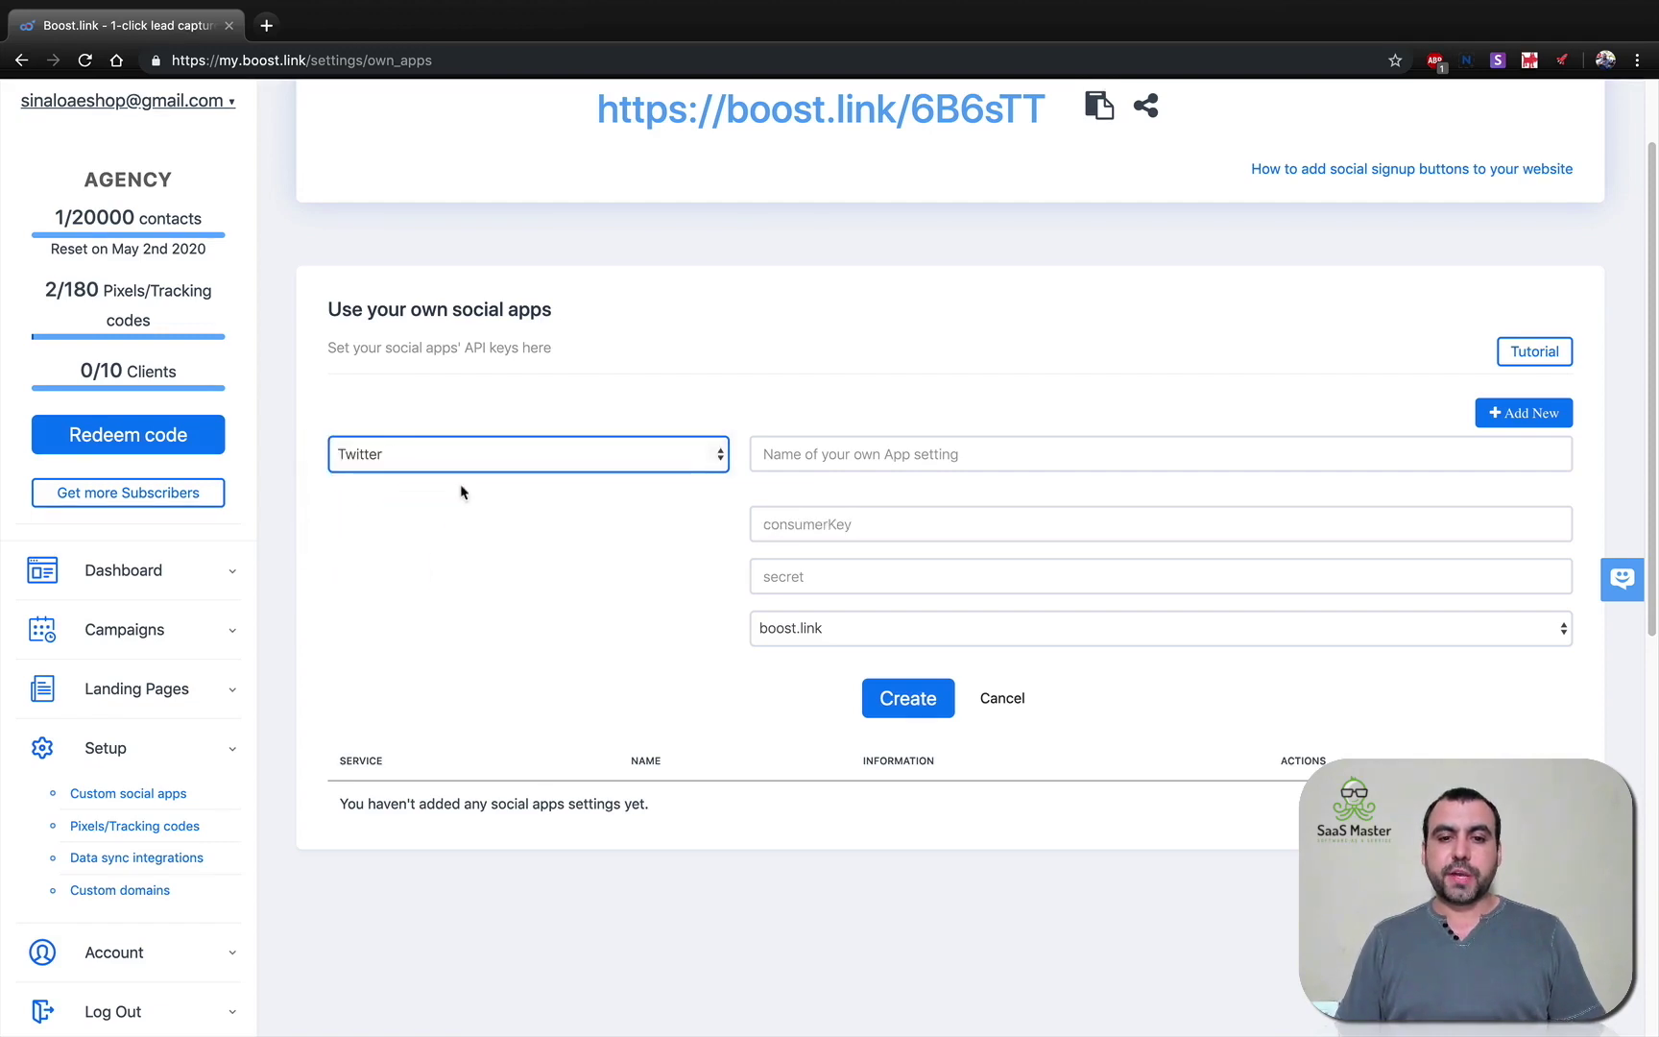
click(587, 462)
click(588, 475)
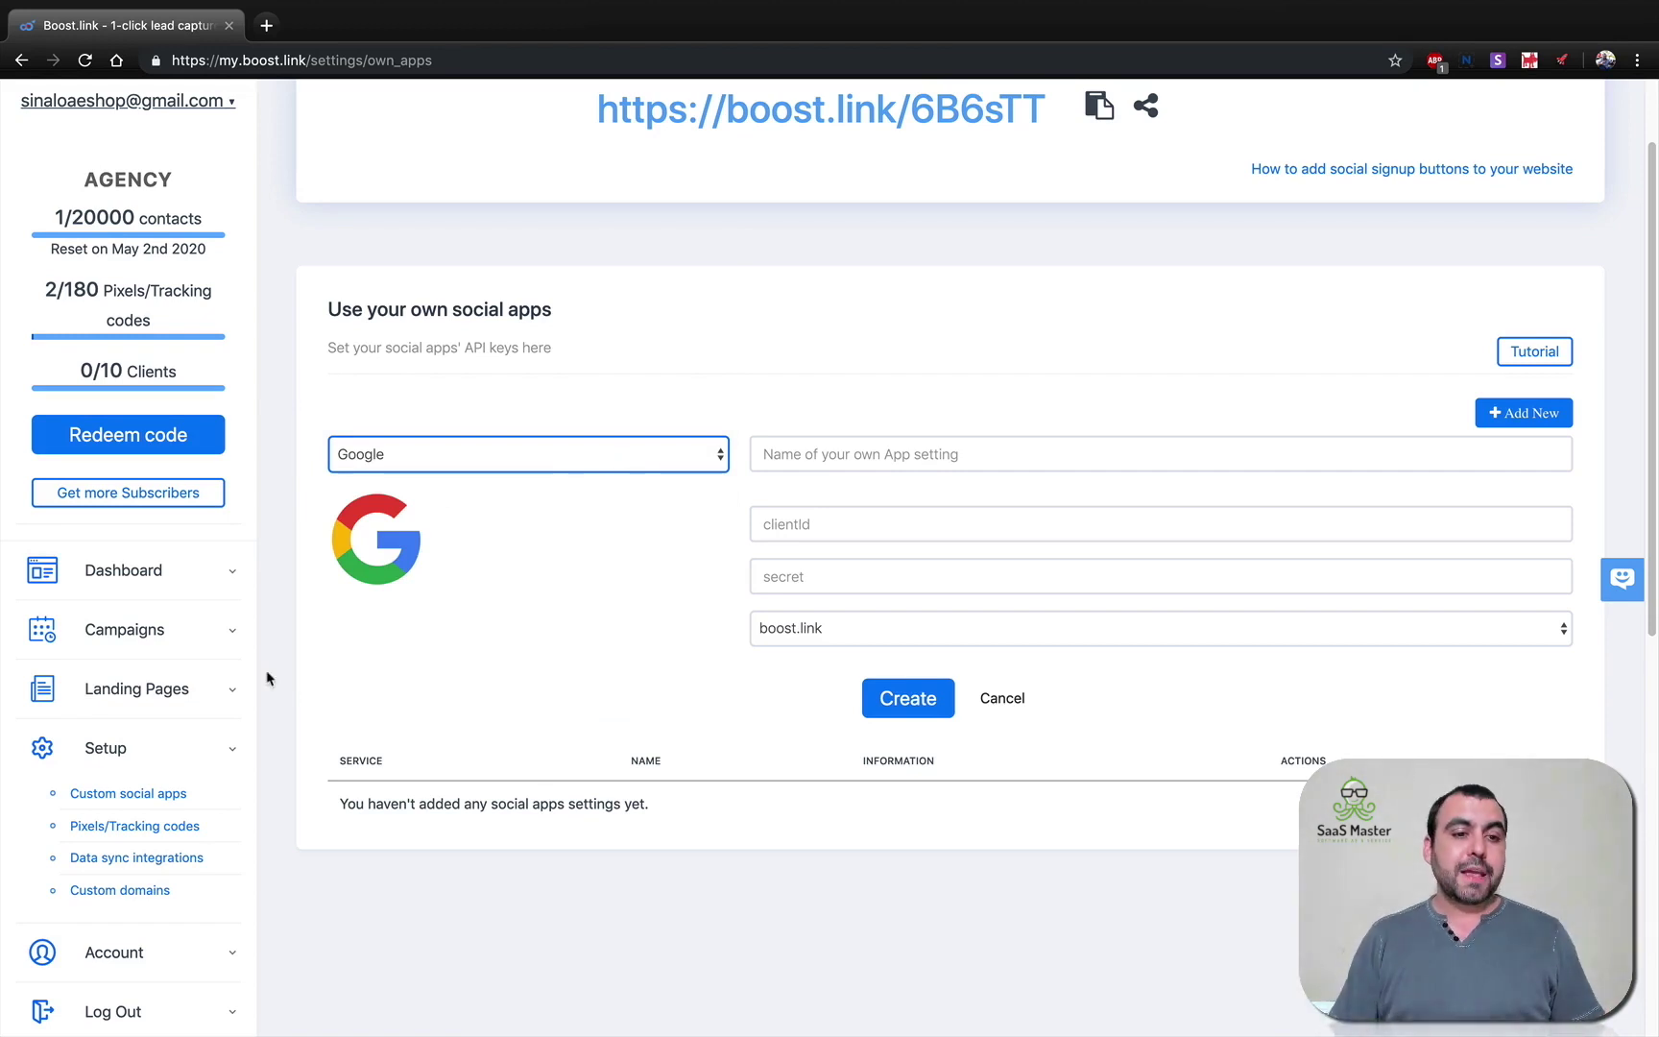
click(144, 690)
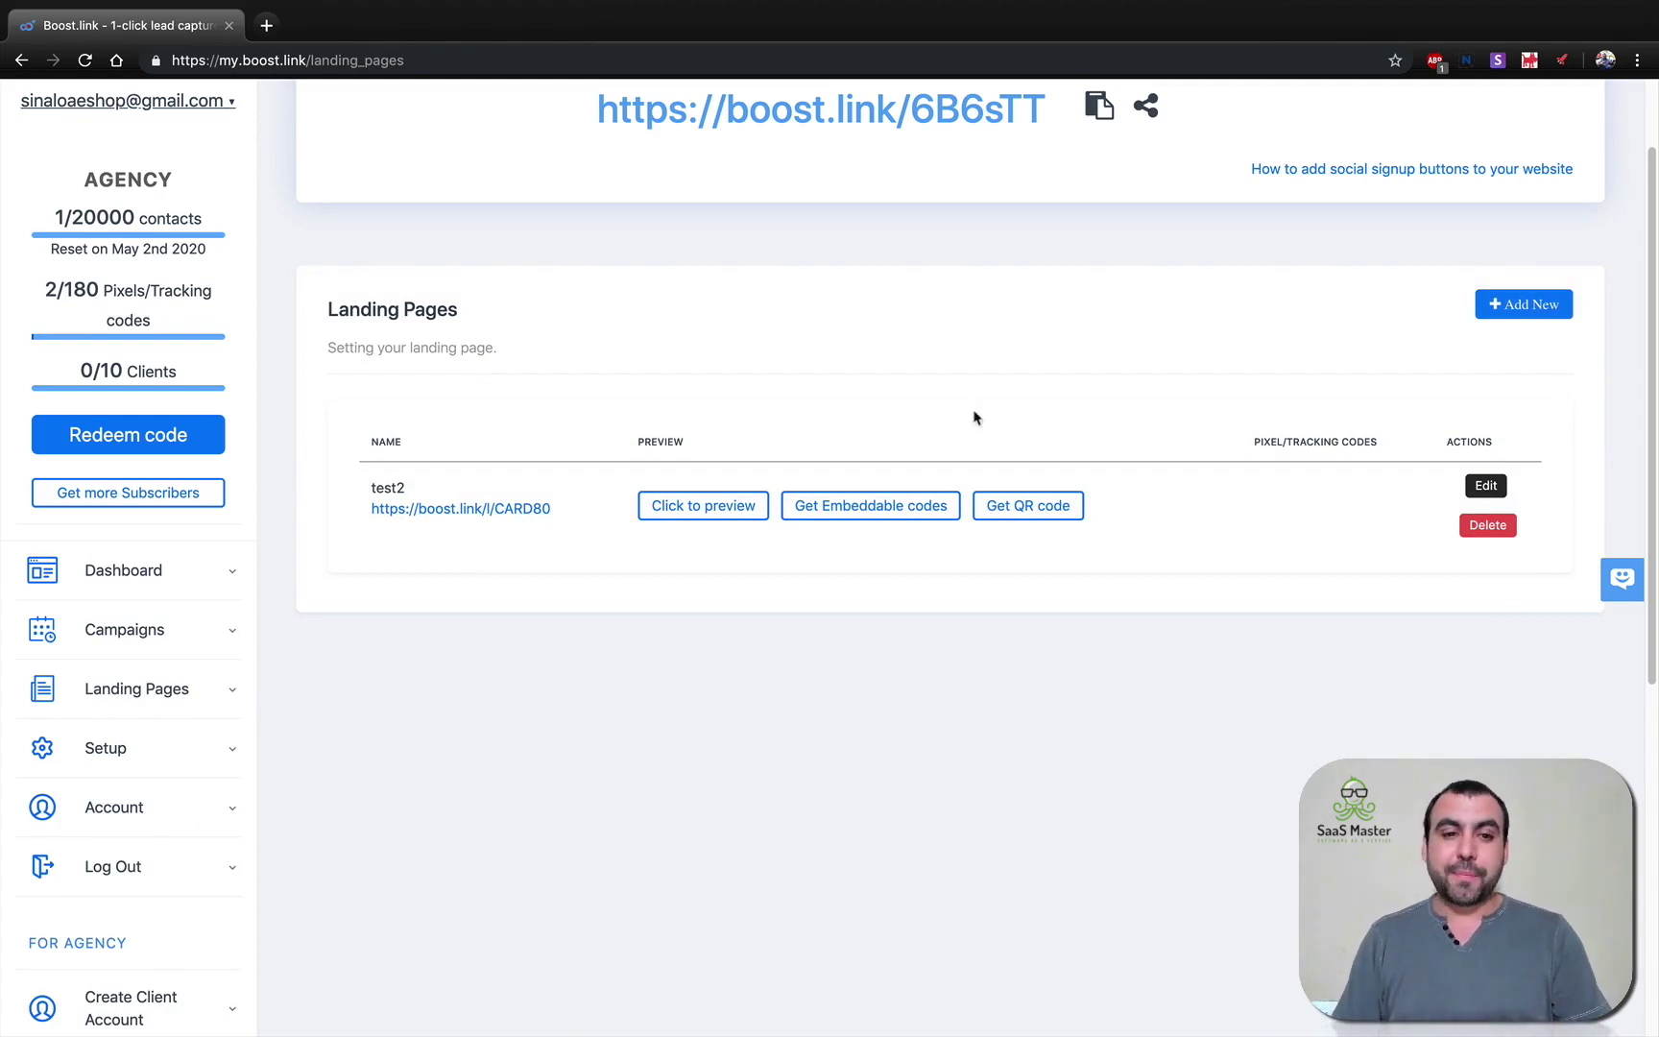
Start a new landing page with name test3, custom title test3 and description test3.
click(1516, 318)
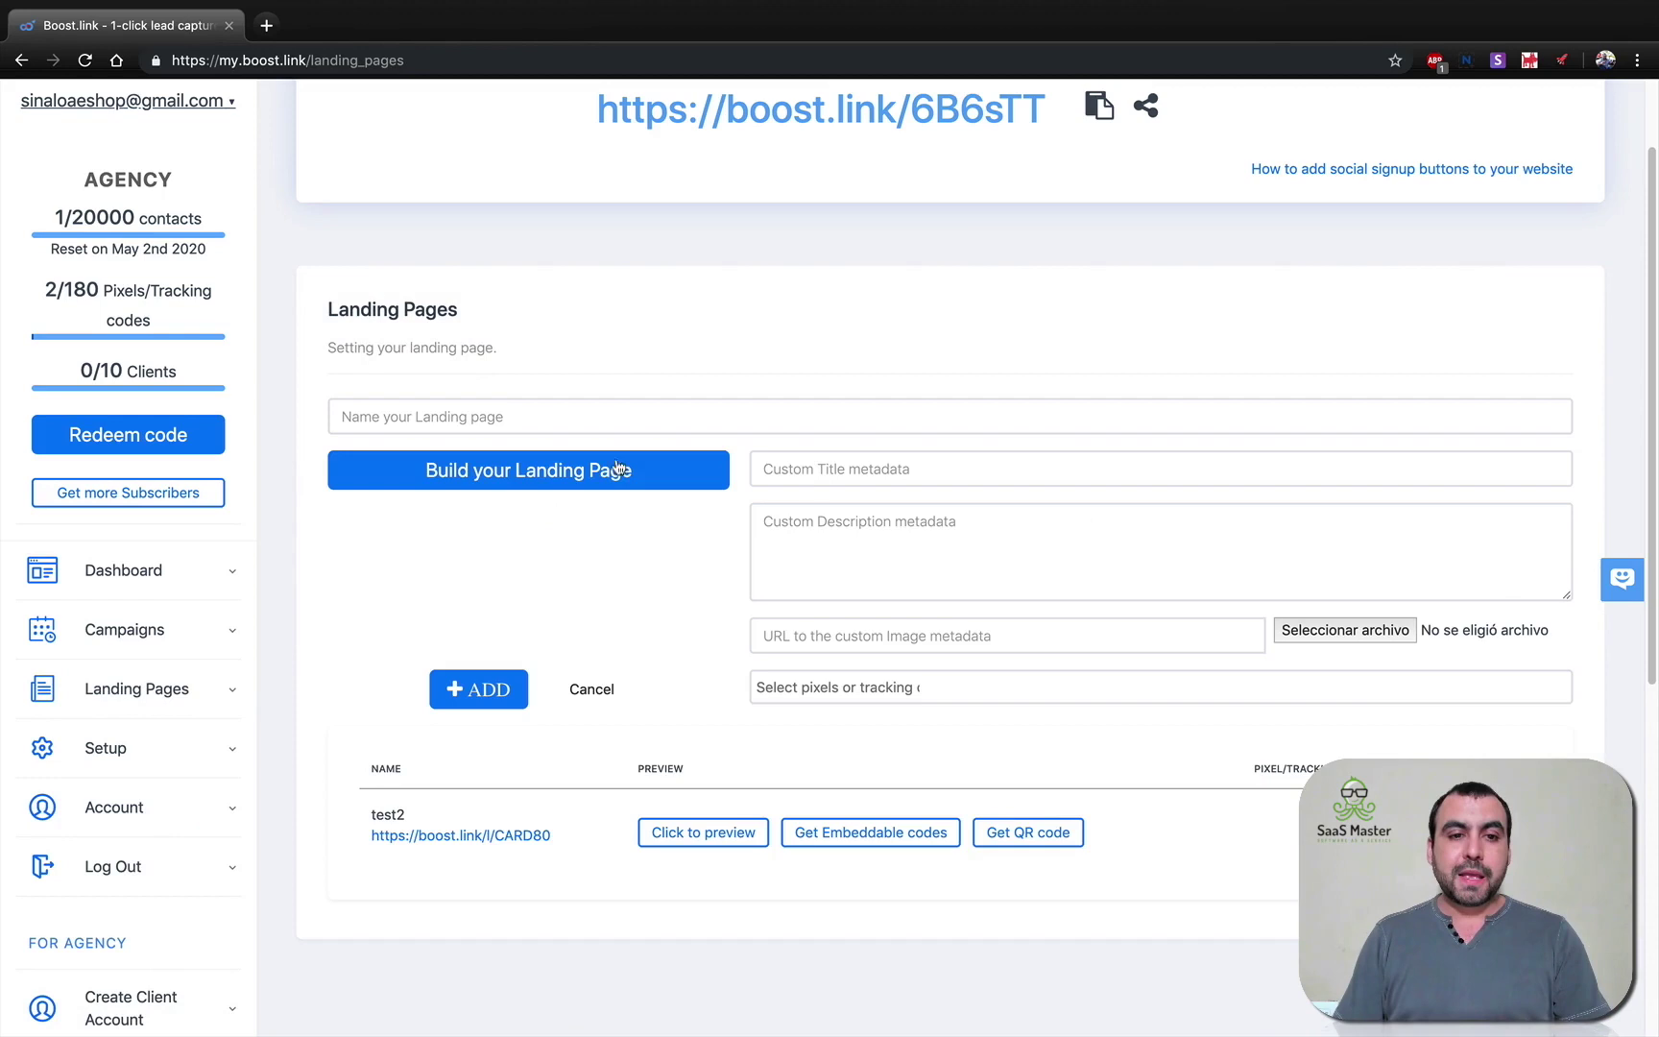
click(486, 427)
text(test3)
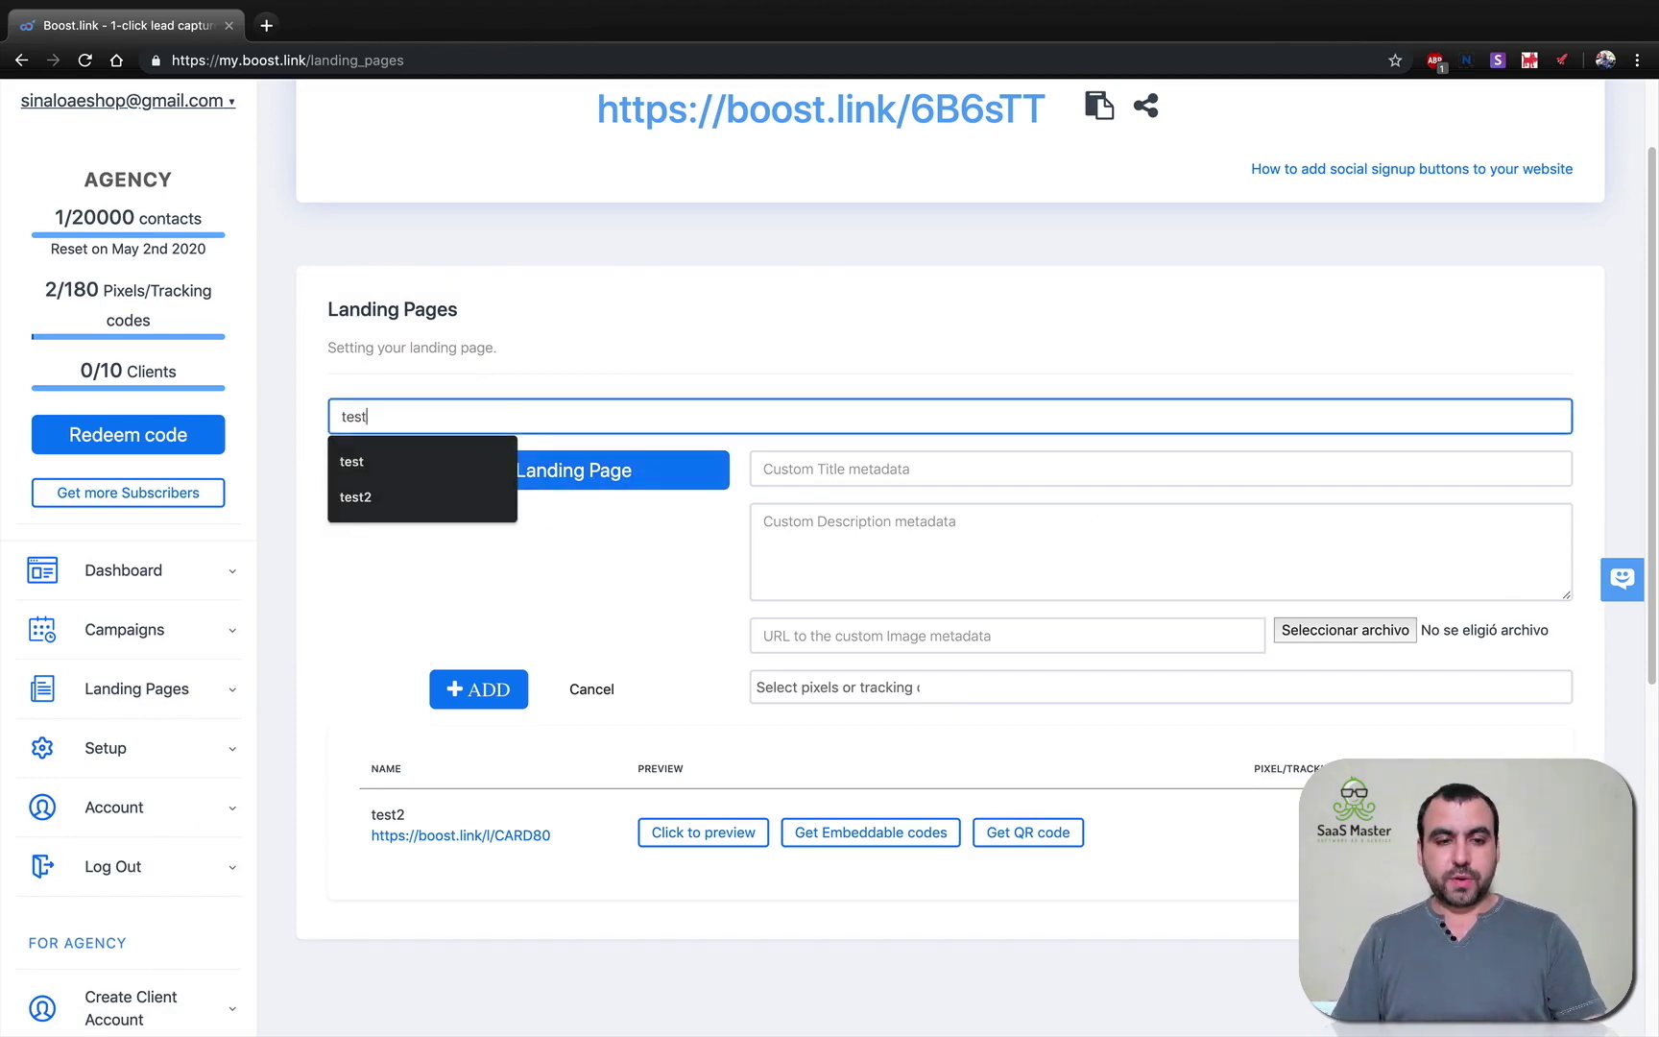
click(762, 471)
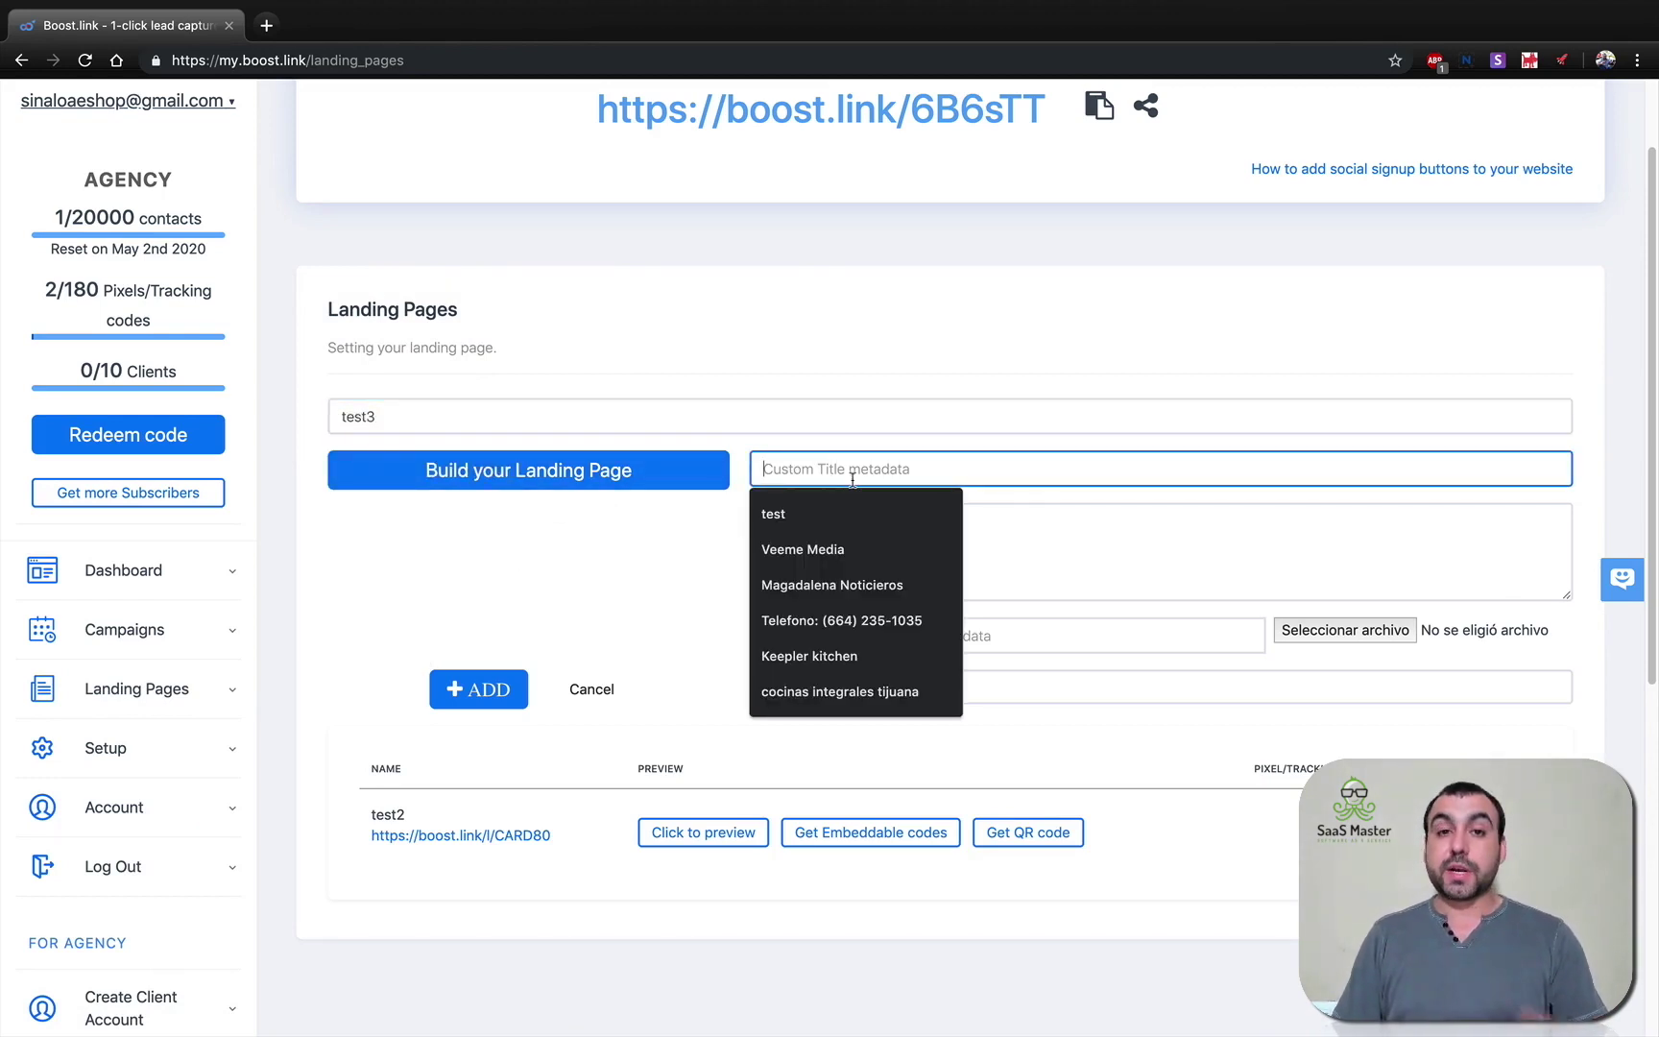
text(test3)
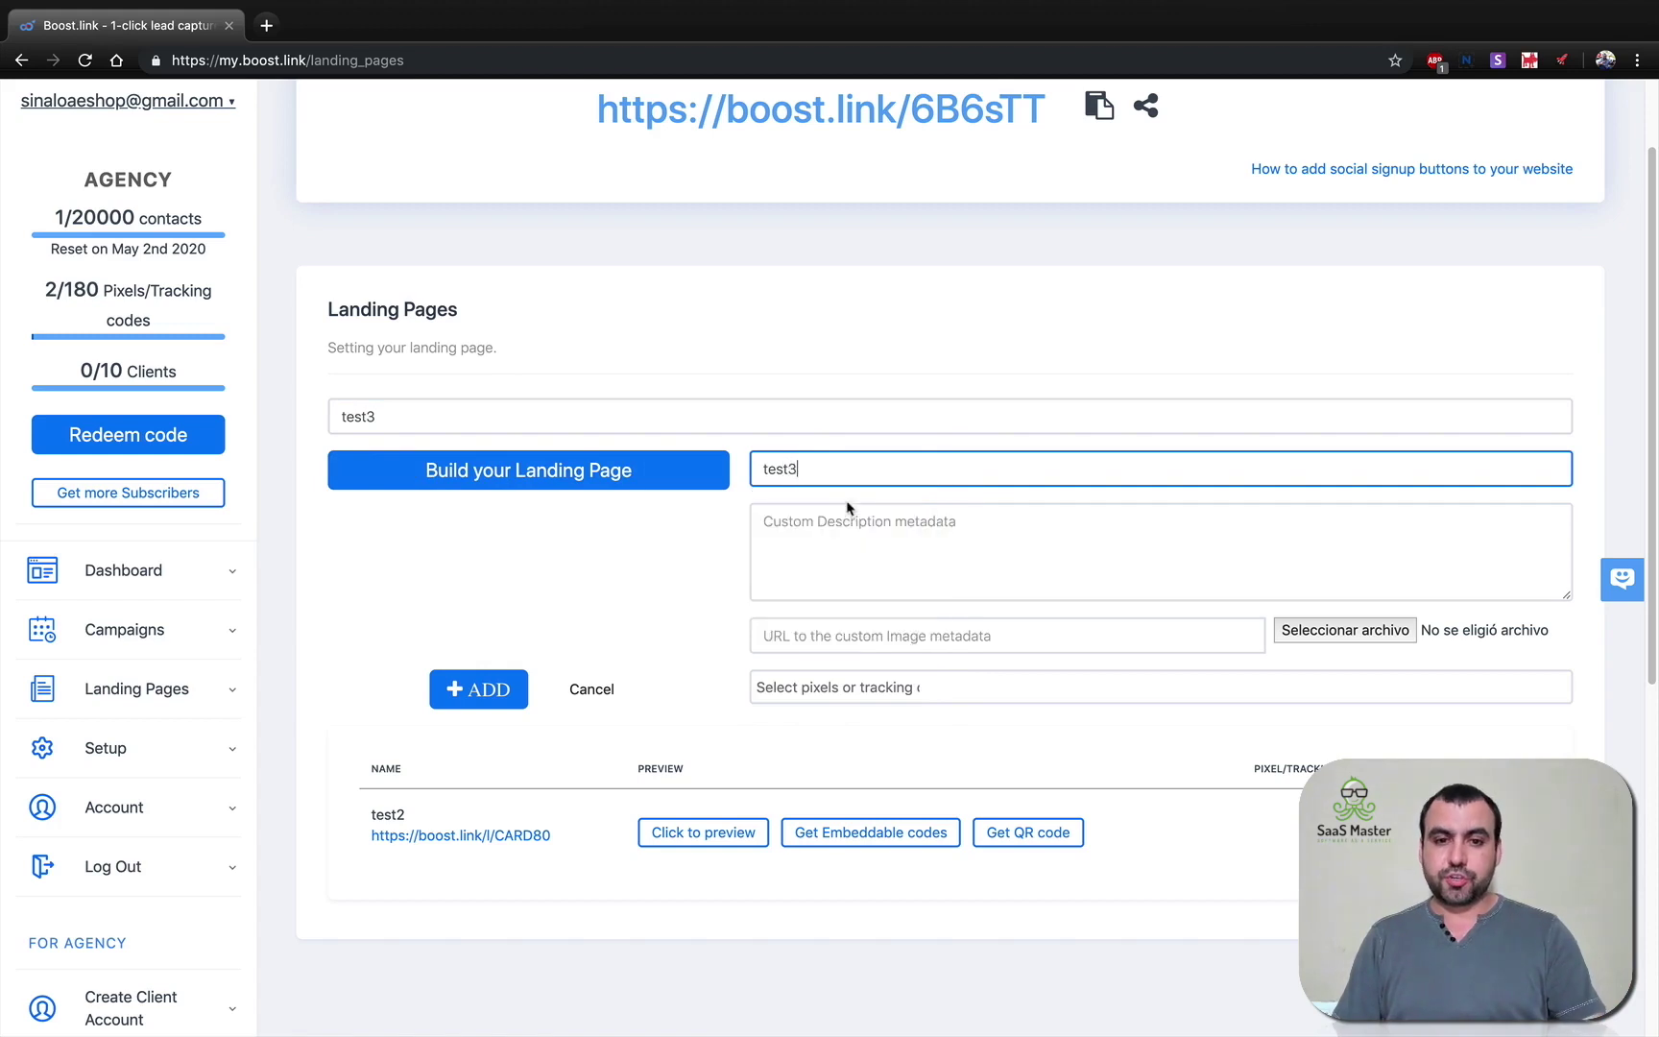
click(836, 530)
text(test3)
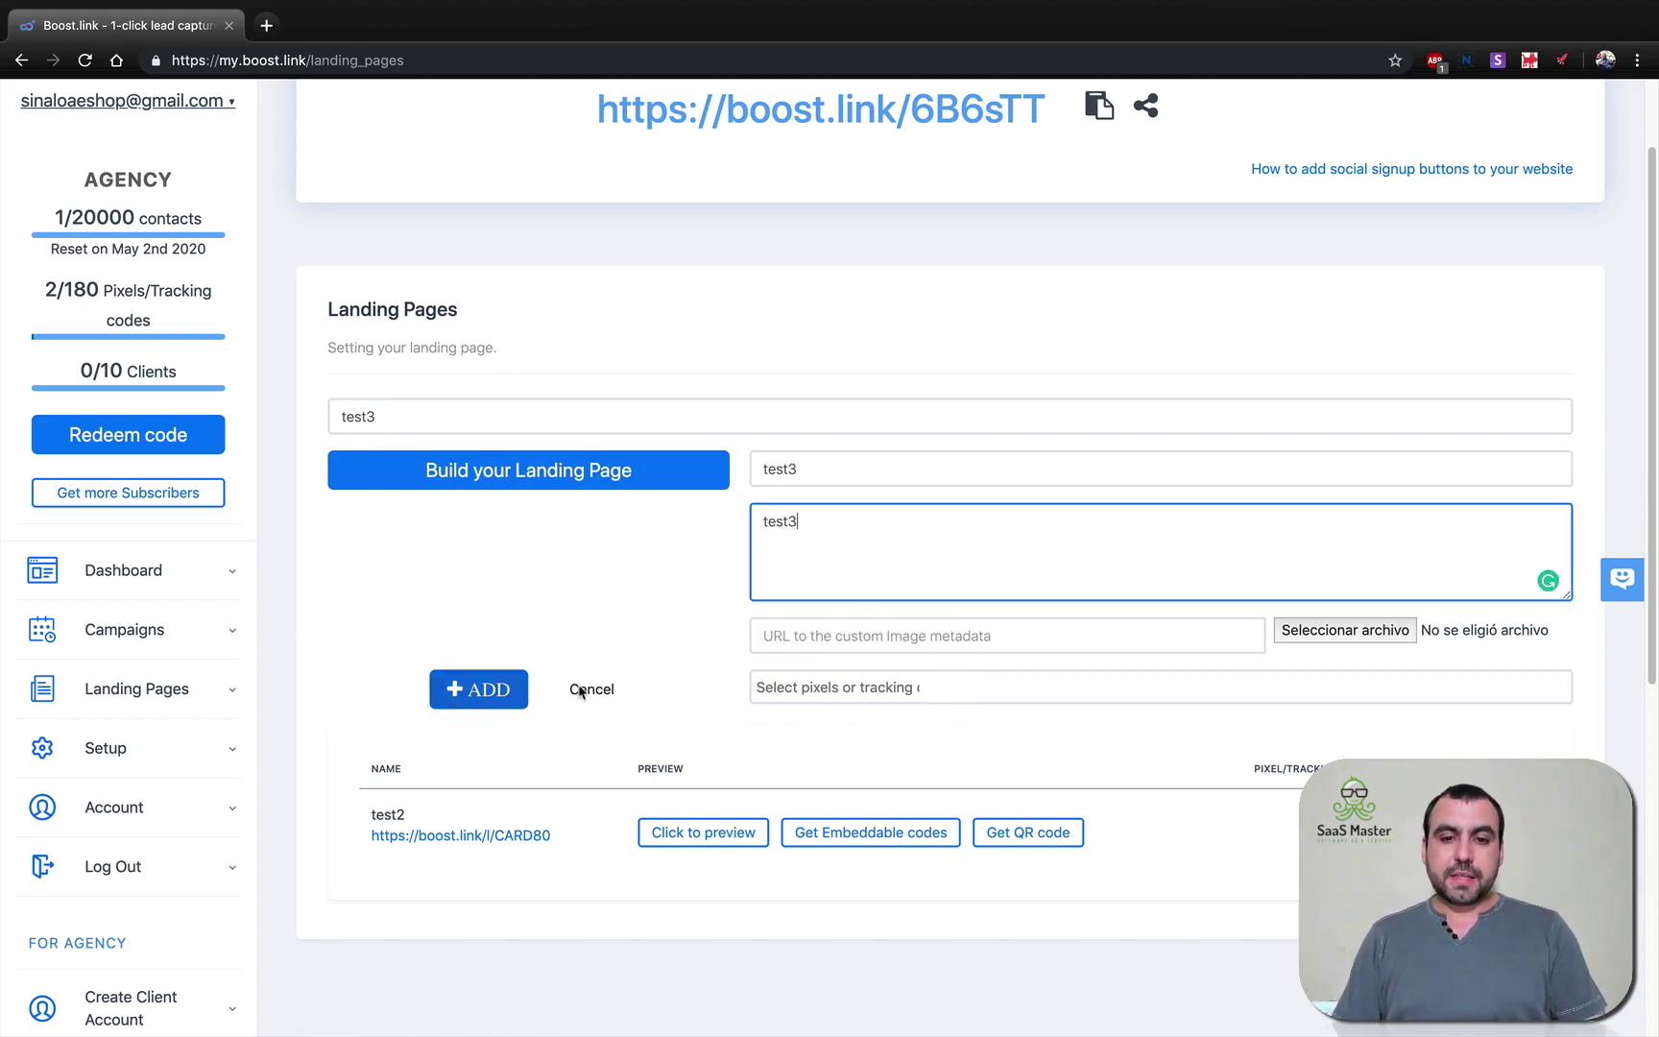
Open the landing page builder and load the Stylish Portfolio template.
click(501, 475)
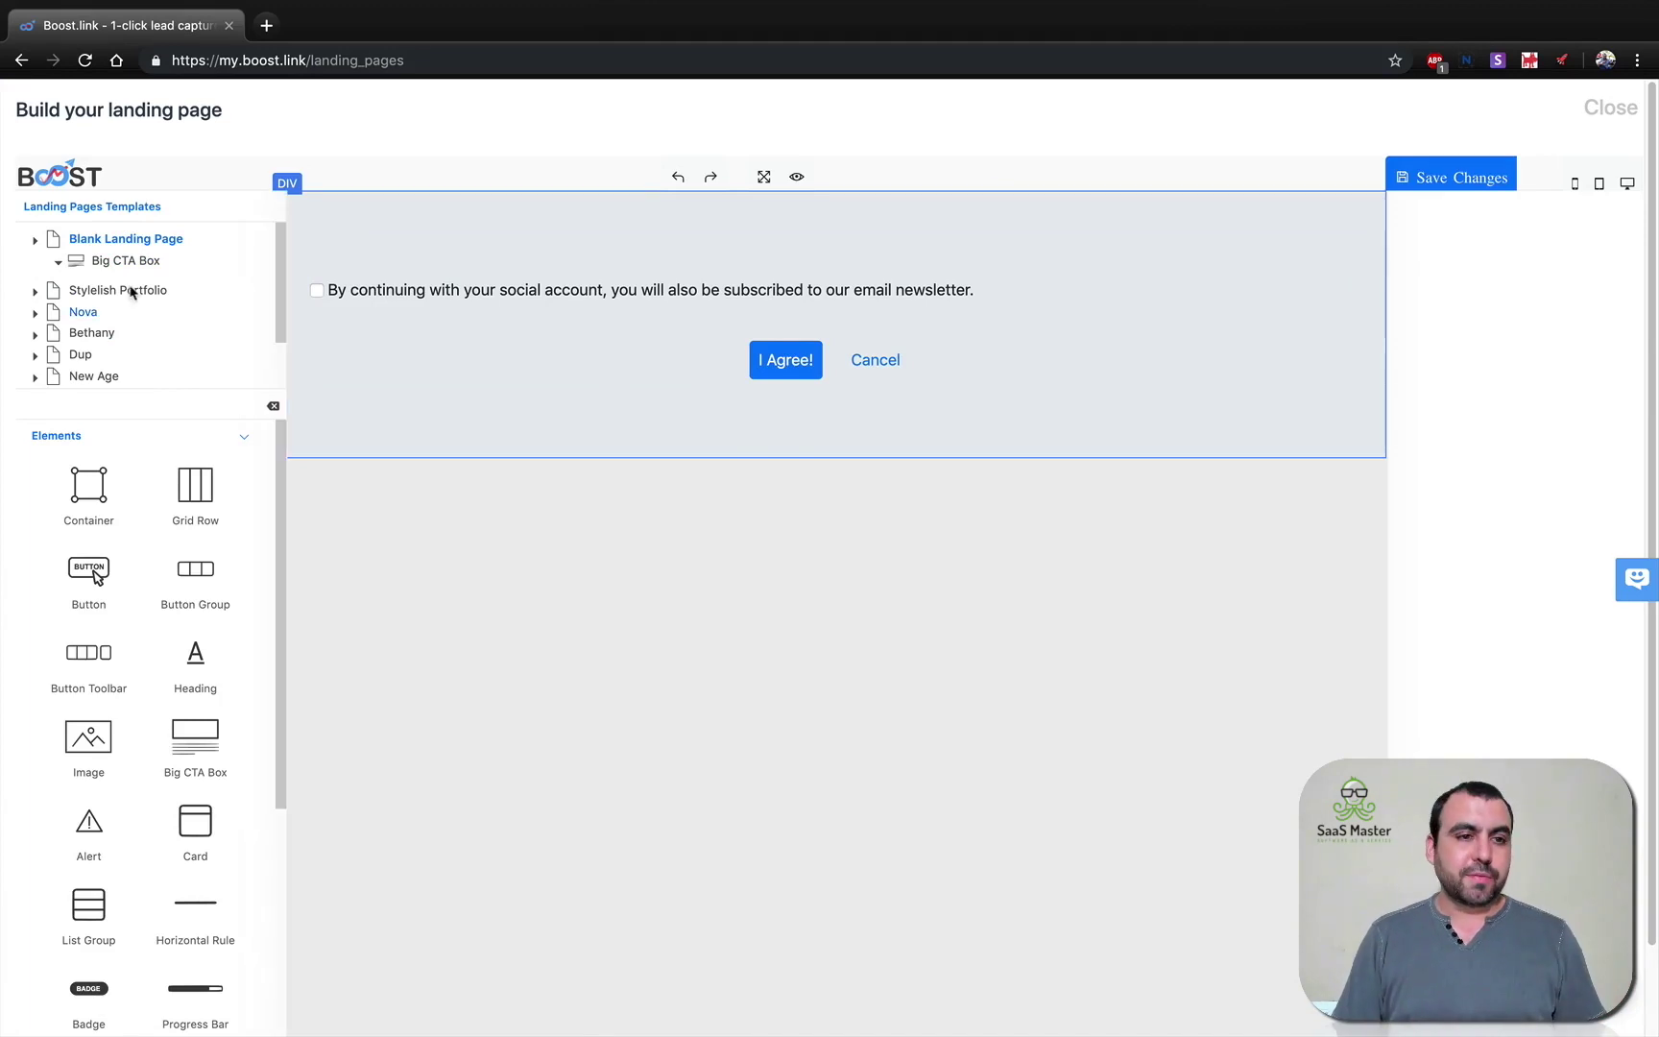
click(87, 299)
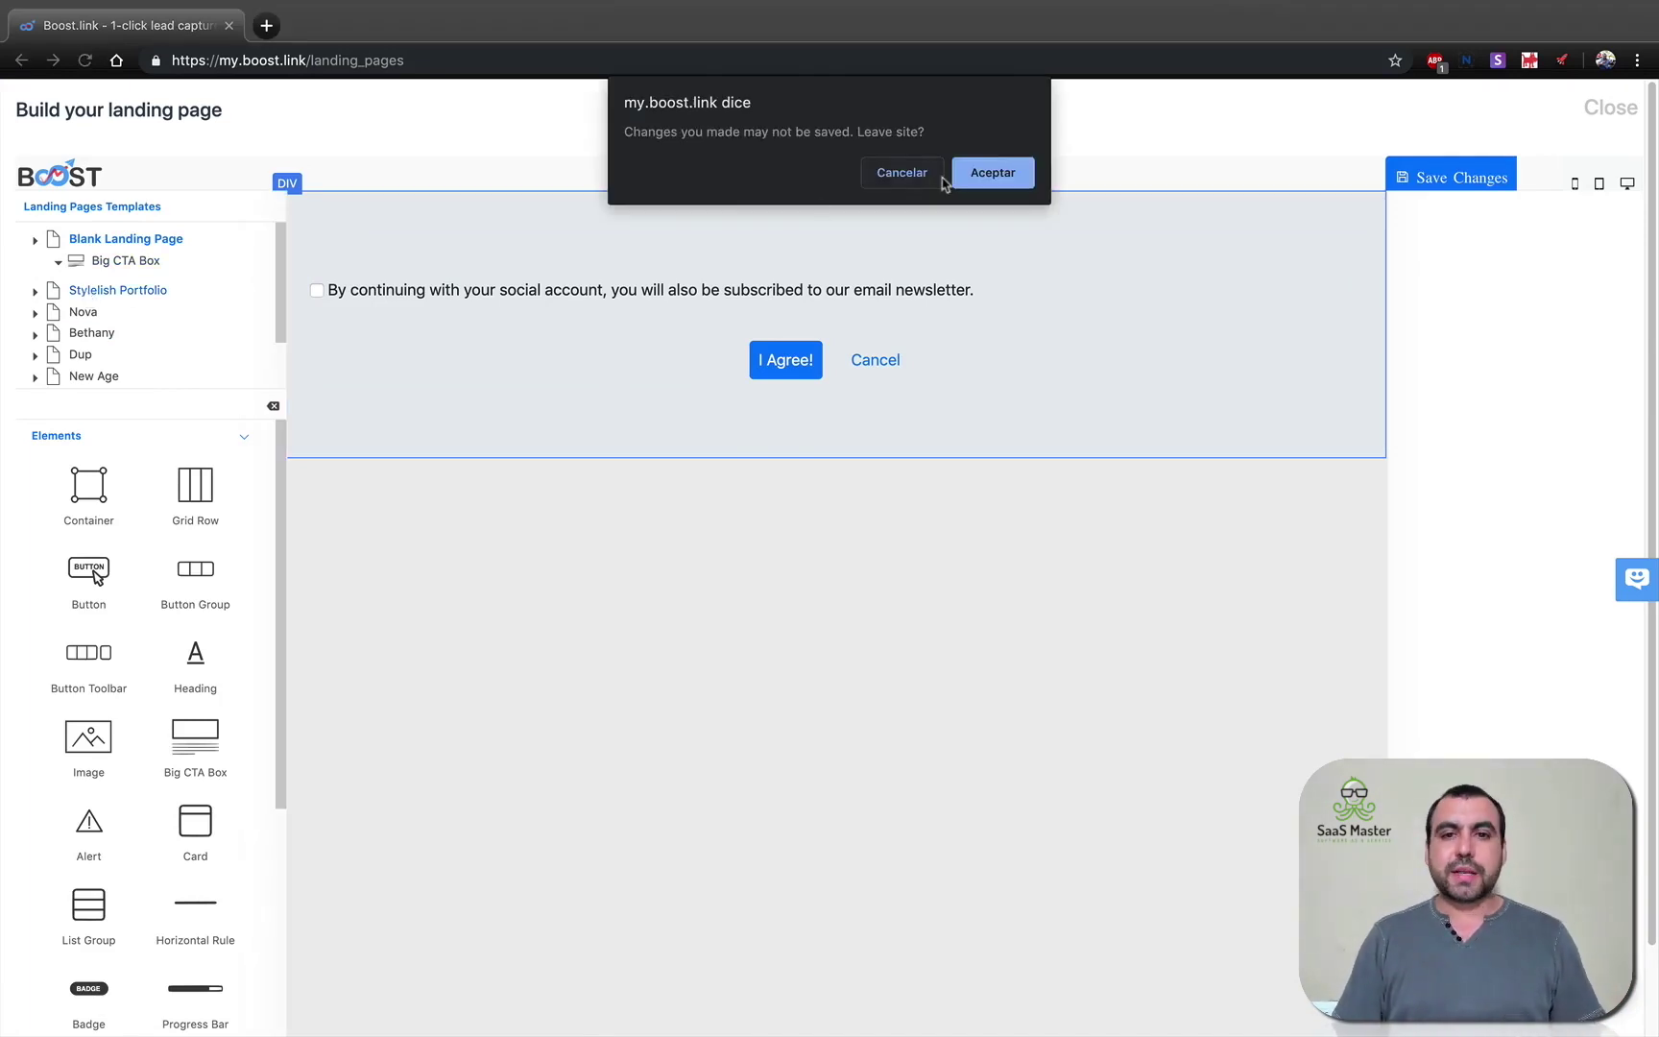
click(990, 171)
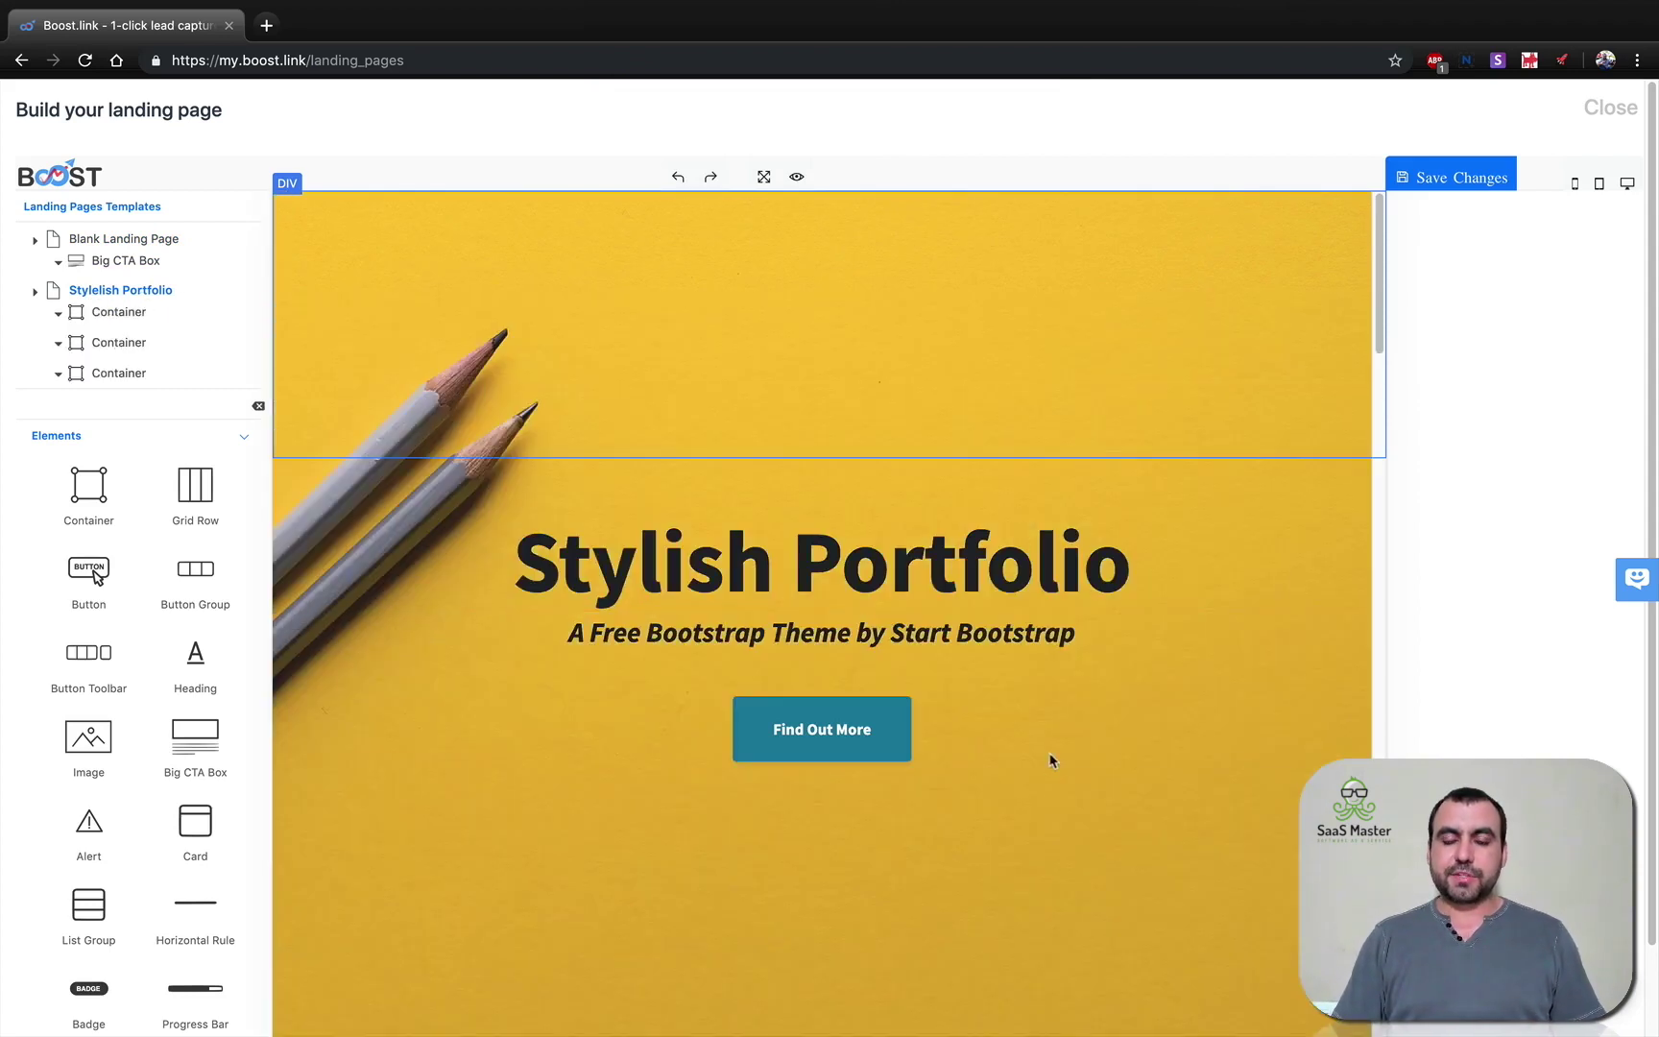
Browse the Stylish Portfolio template and select the Stationary tile's caption text.
scroll(1046, 790, down, 15)
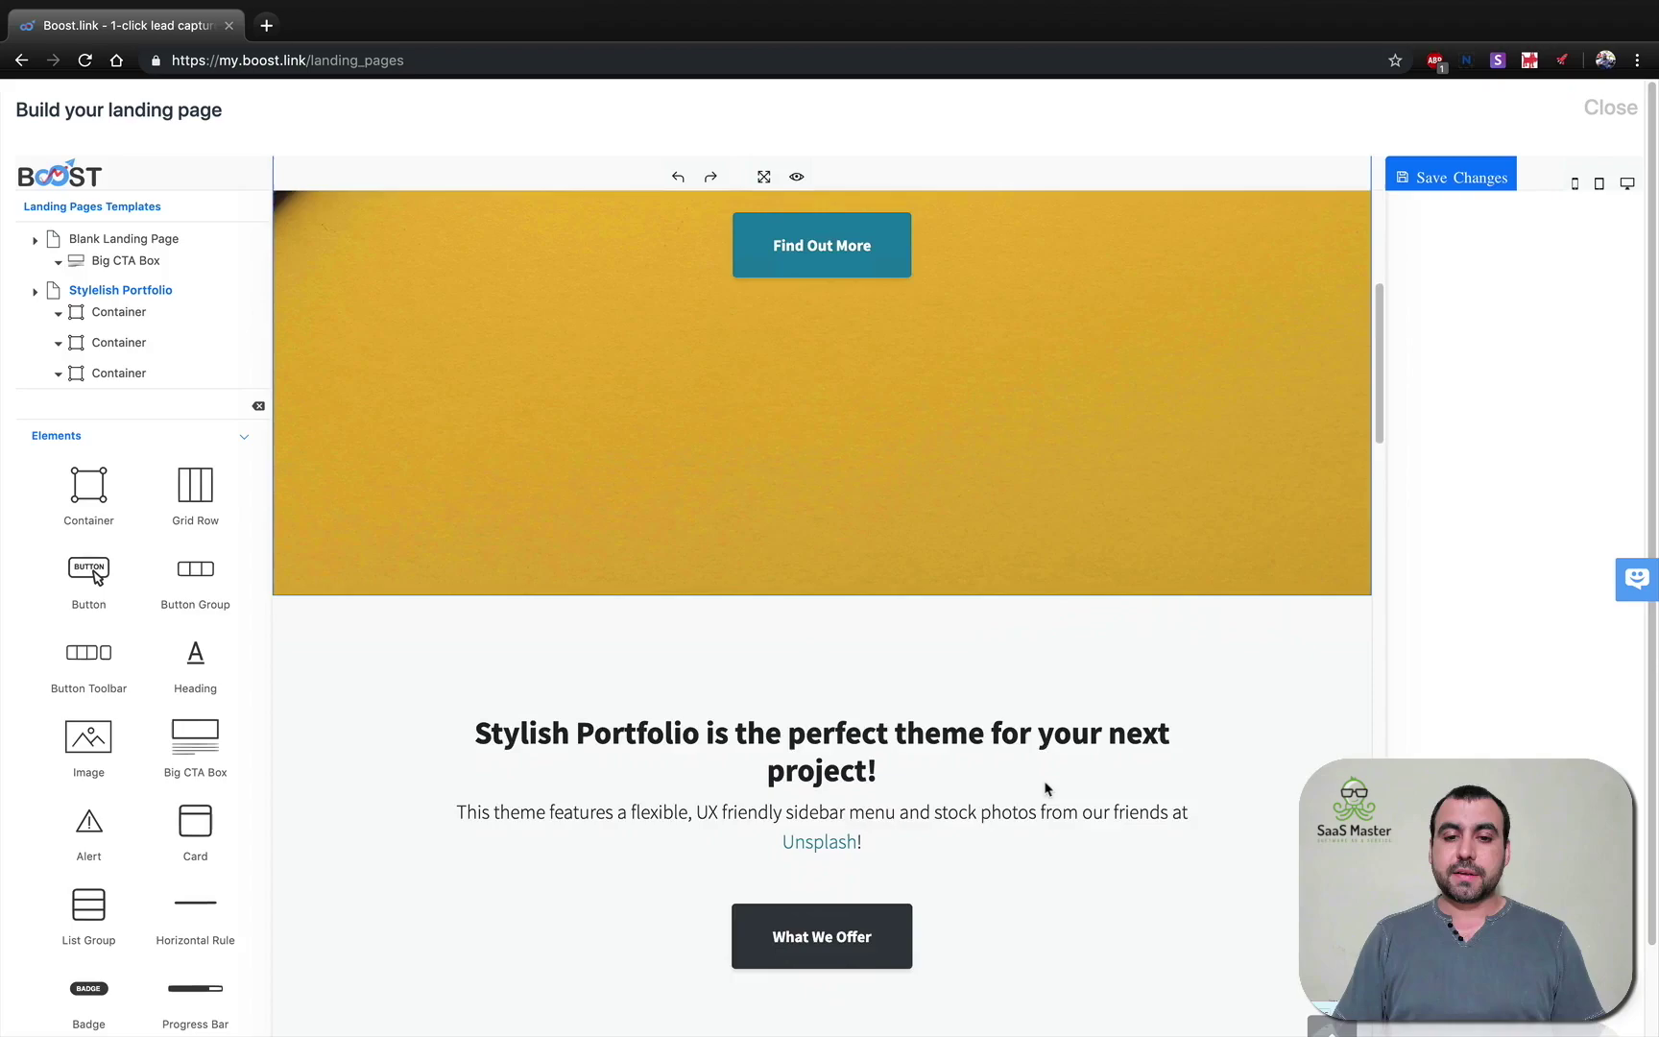
scroll(1046, 789, down, 15)
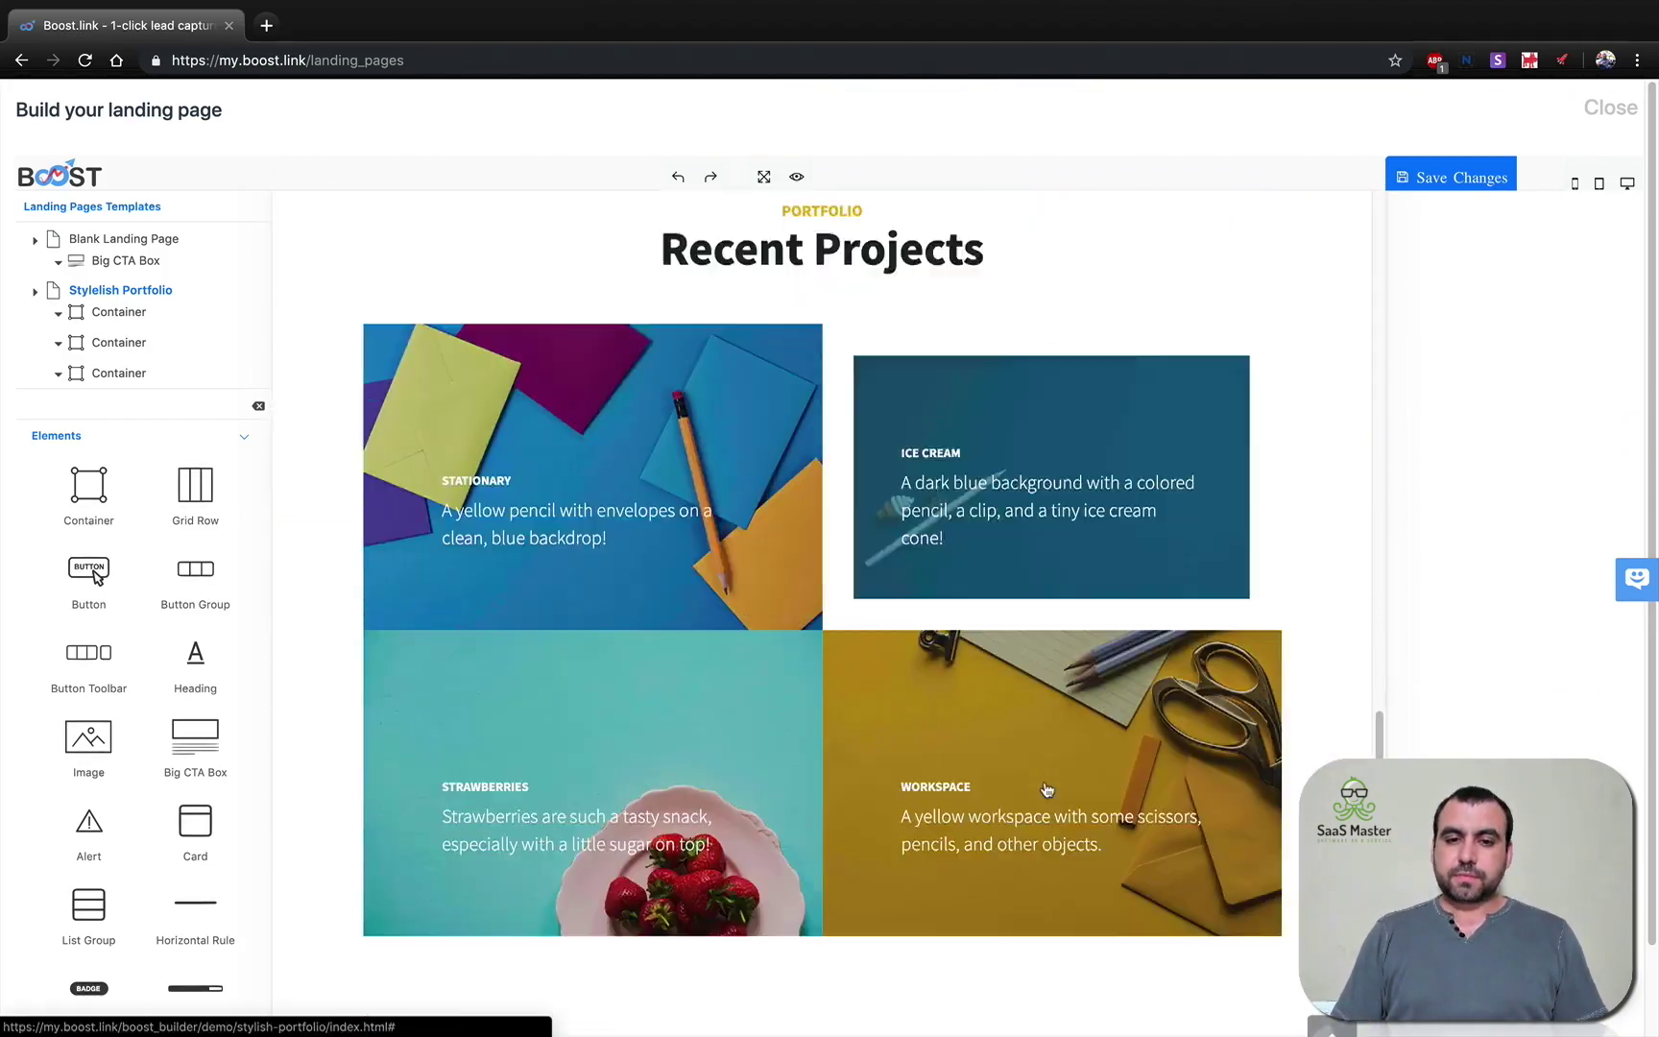
scroll(1047, 789, down, 5)
scroll(1046, 789, up, 20)
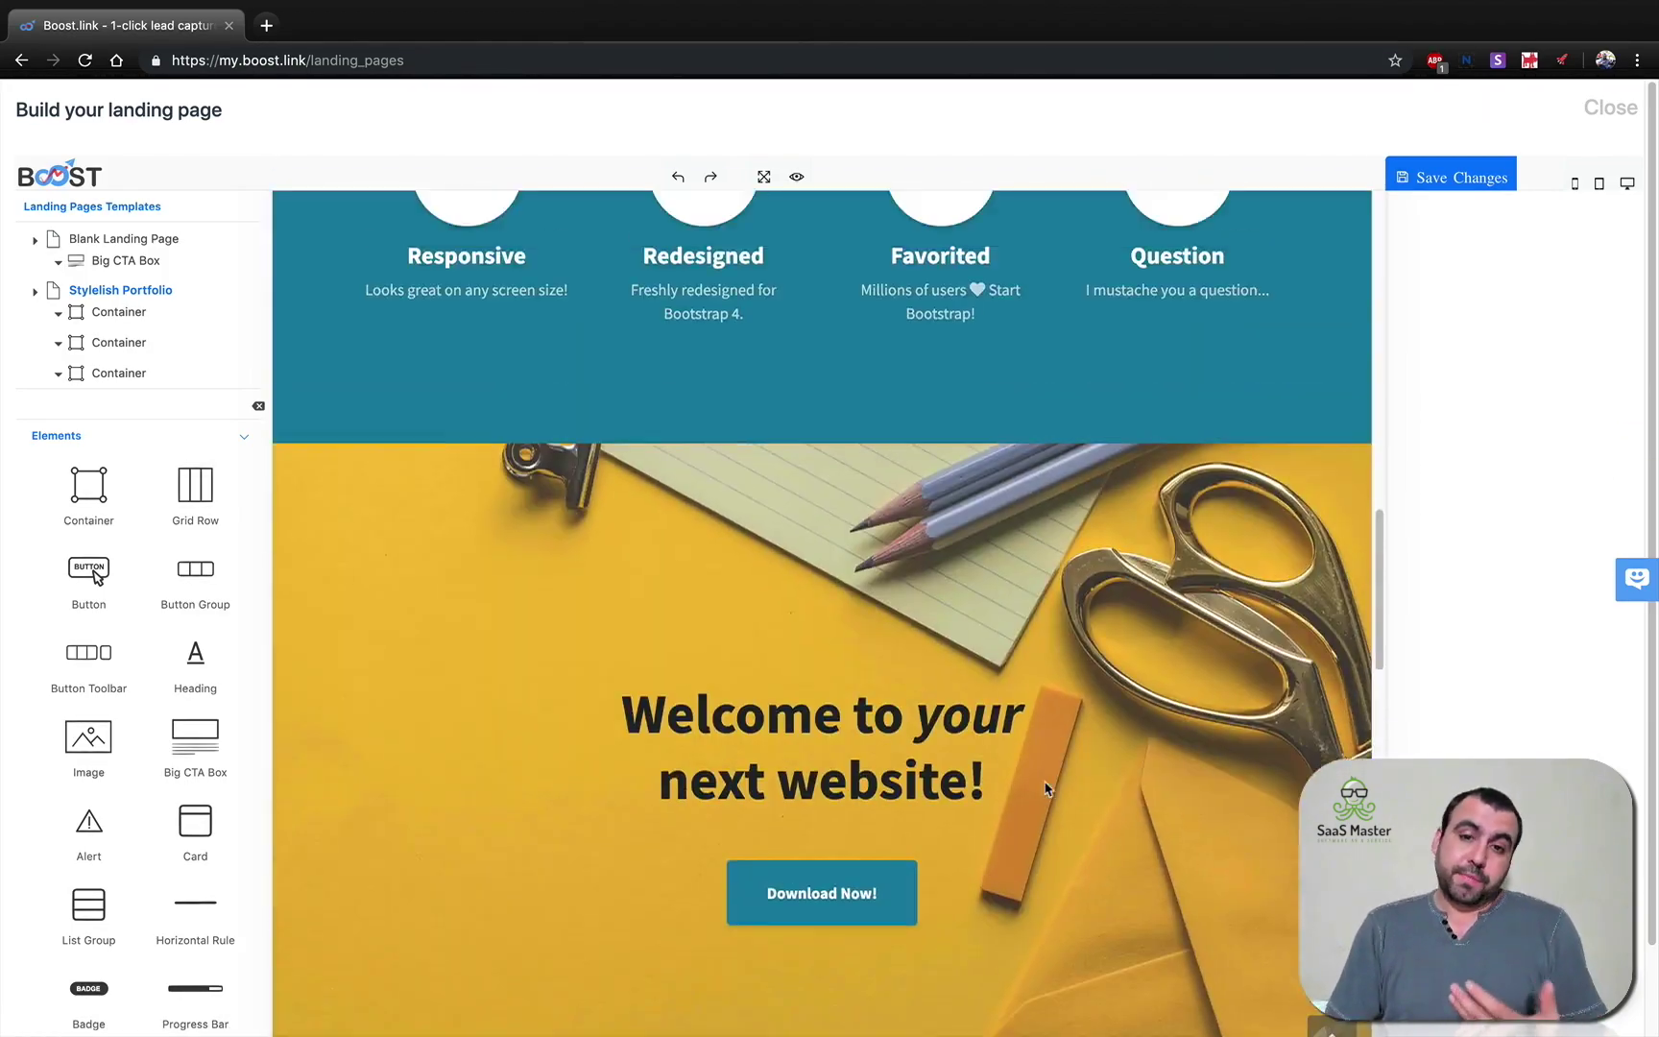
scroll(1046, 789, down, 10)
scroll(1047, 789, down, 15)
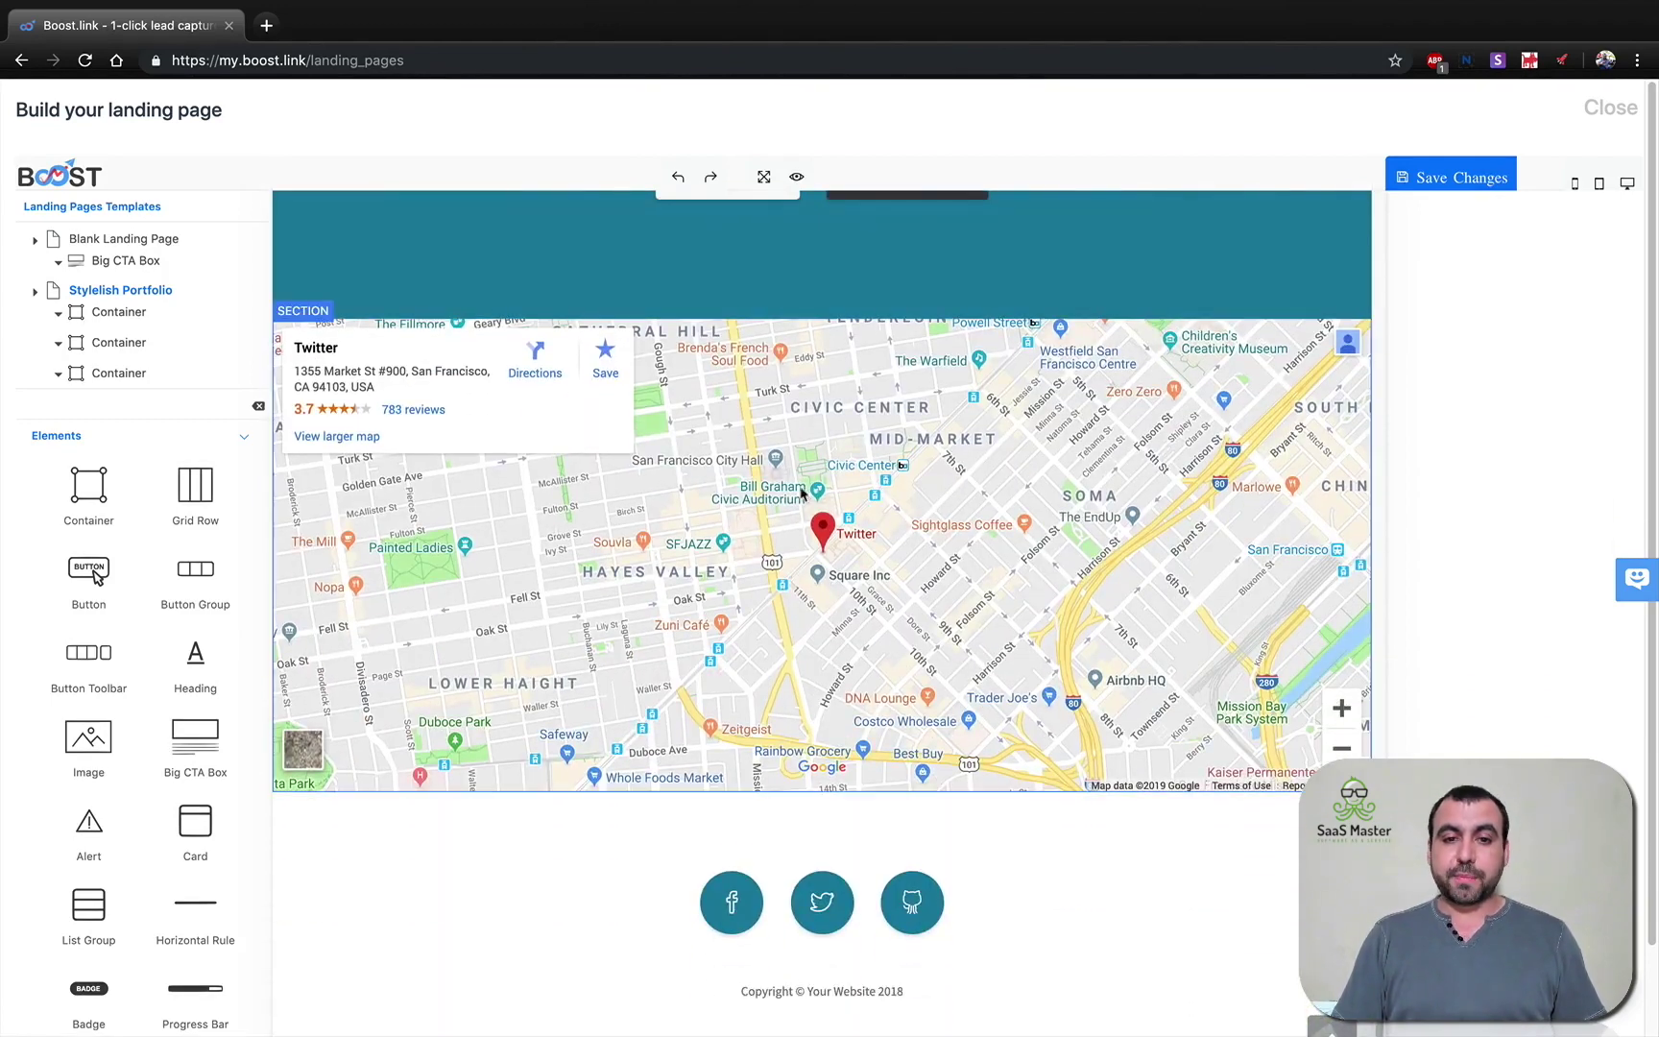
scroll(822, 898, up, 10)
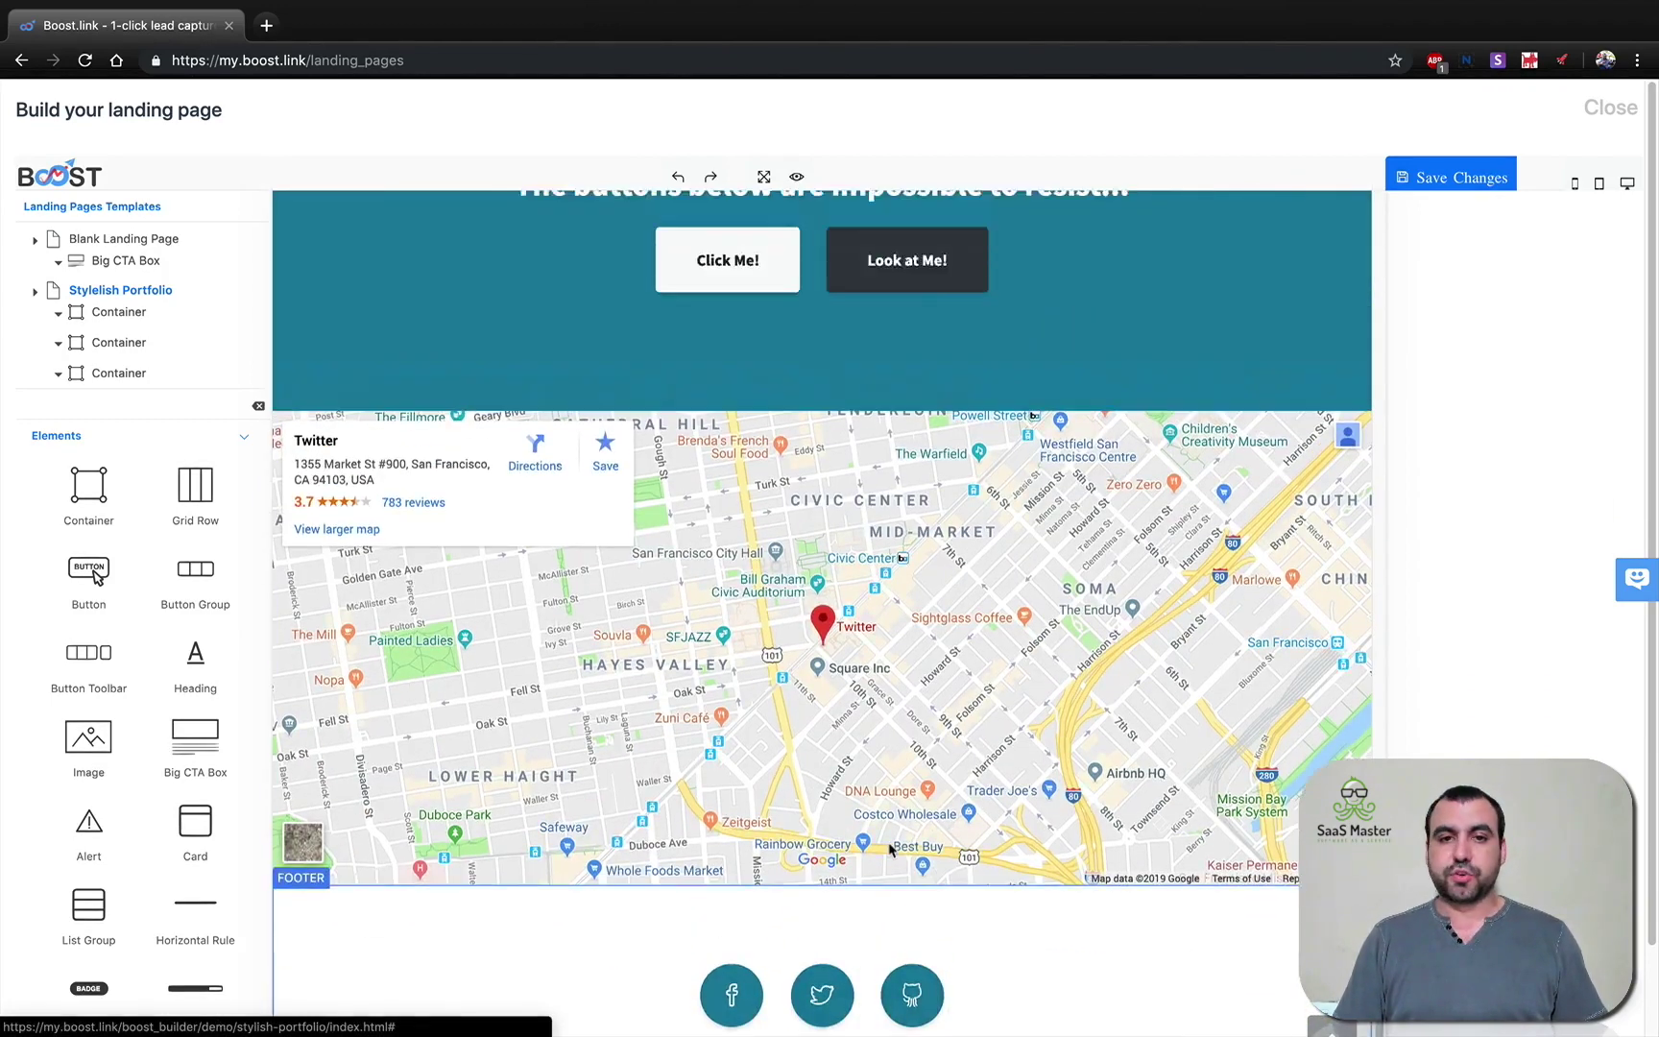
click(576, 389)
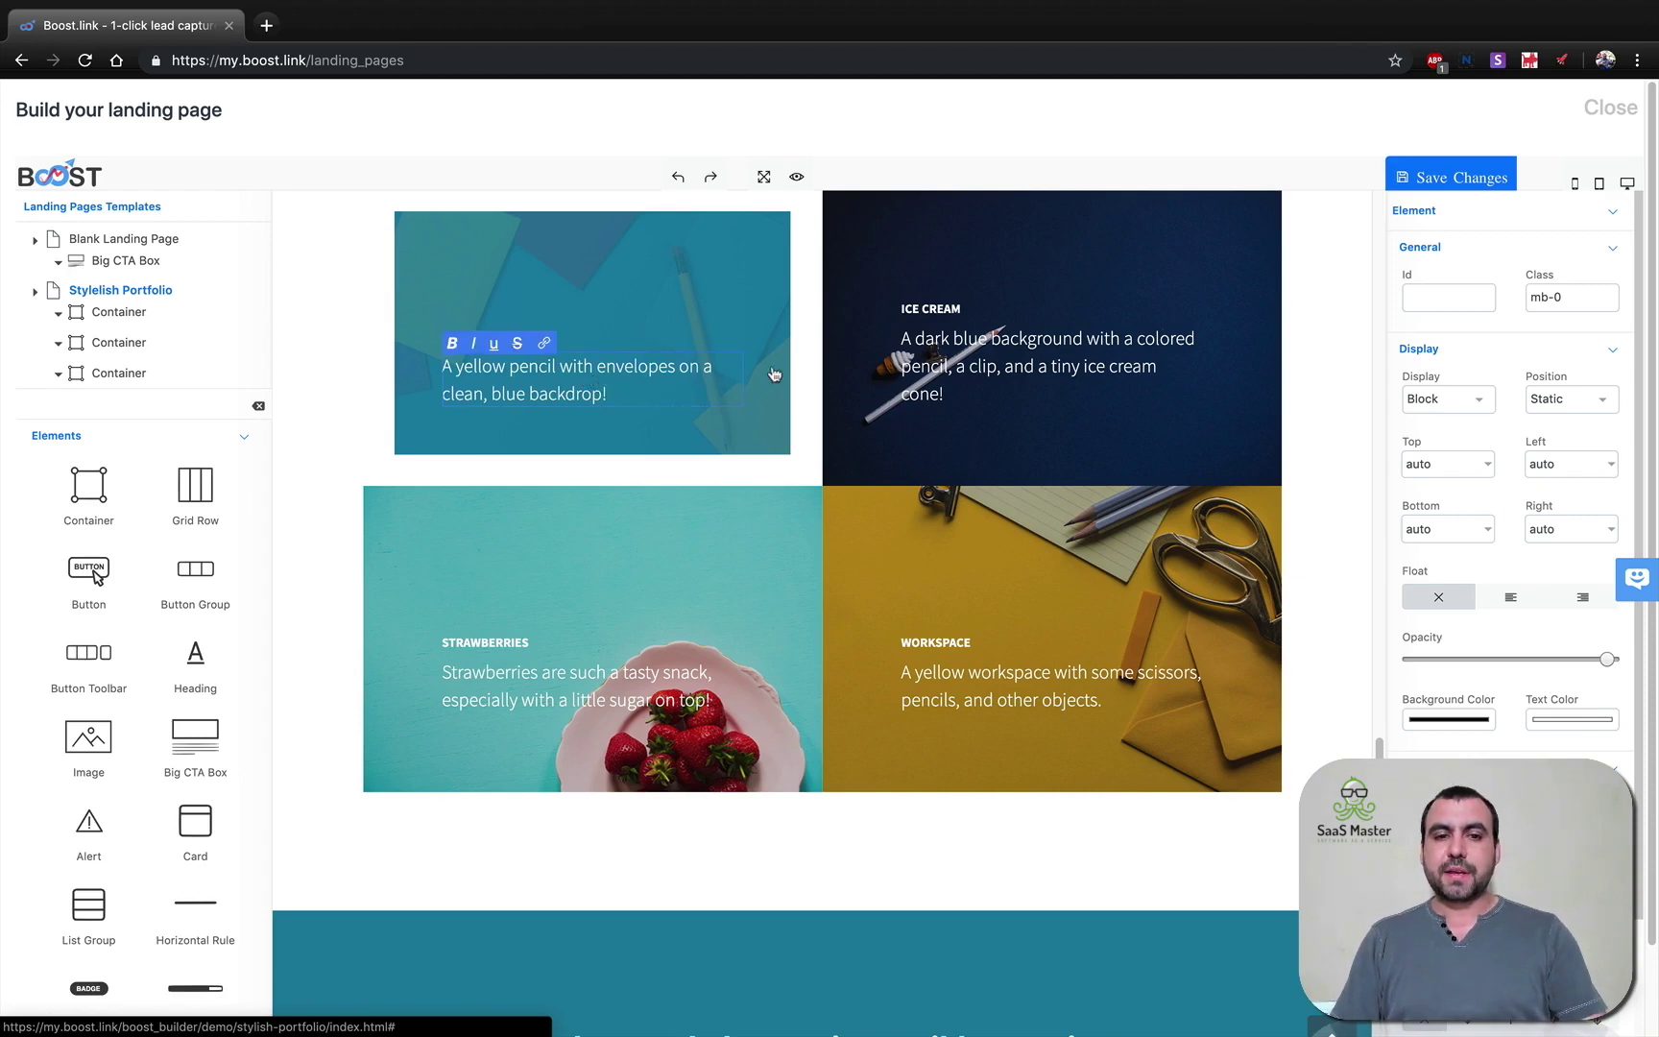
scroll(1550, 466, down, 3)
scroll(1549, 466, up, 3)
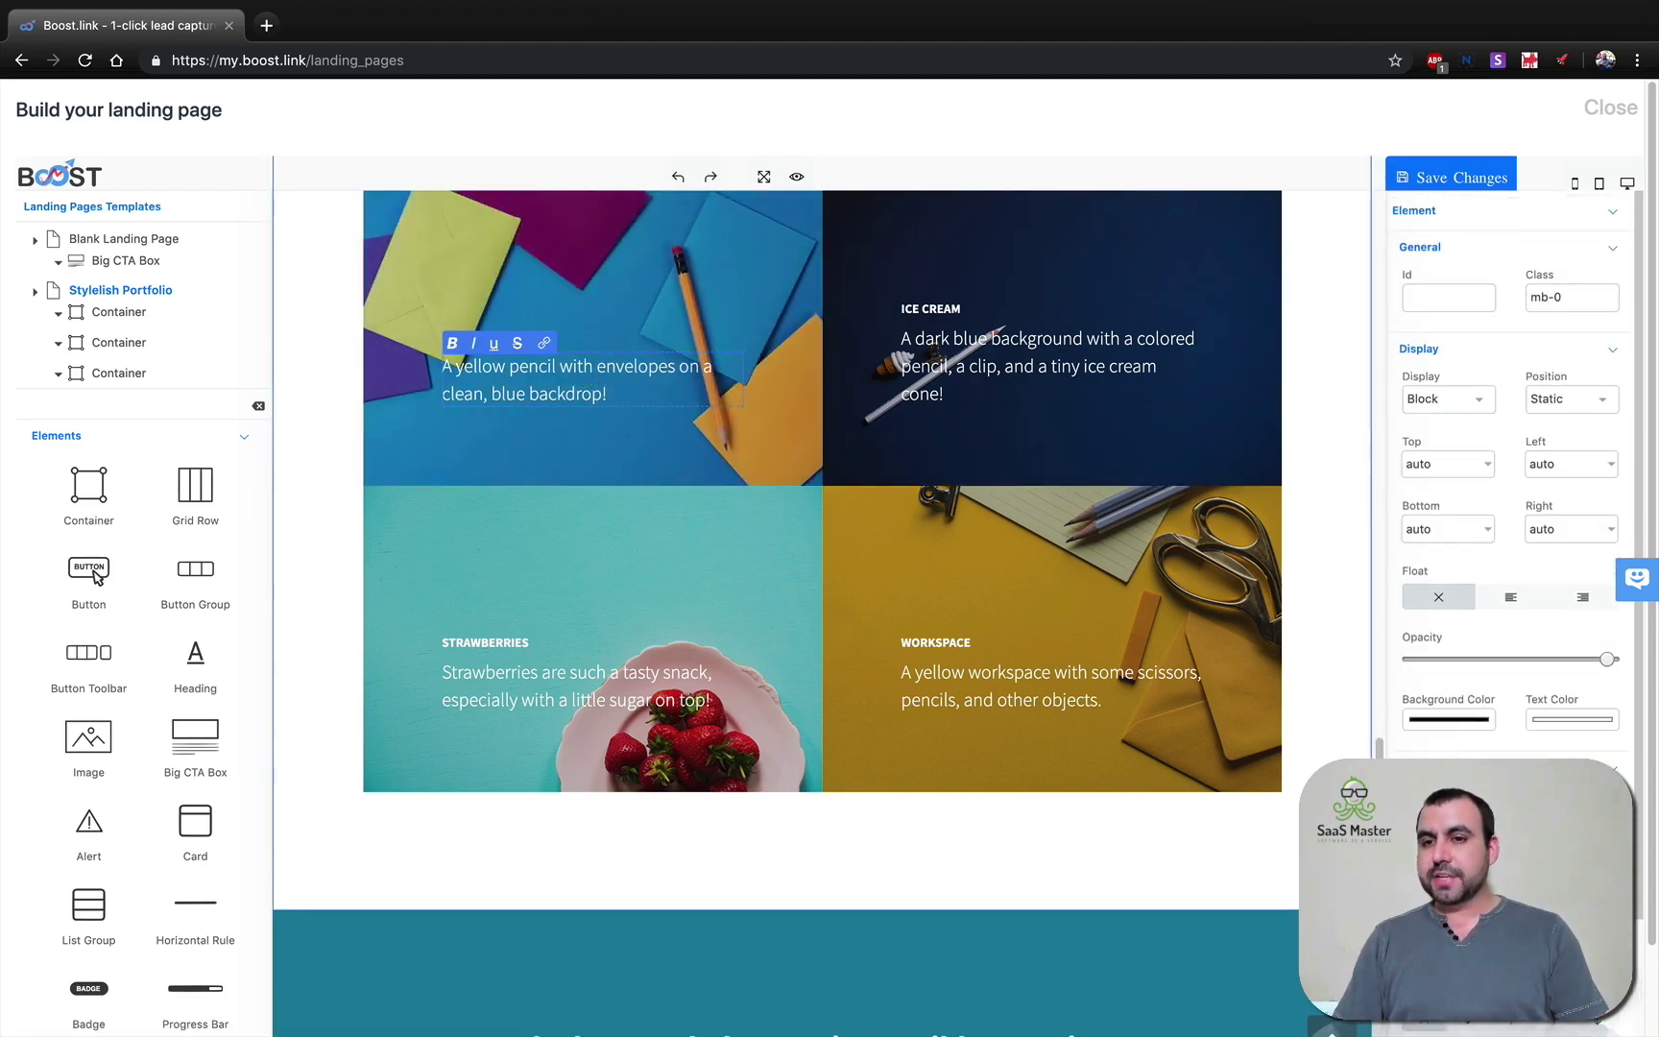
scroll(941, 596, up, 6)
scroll(359, 400, up, 10)
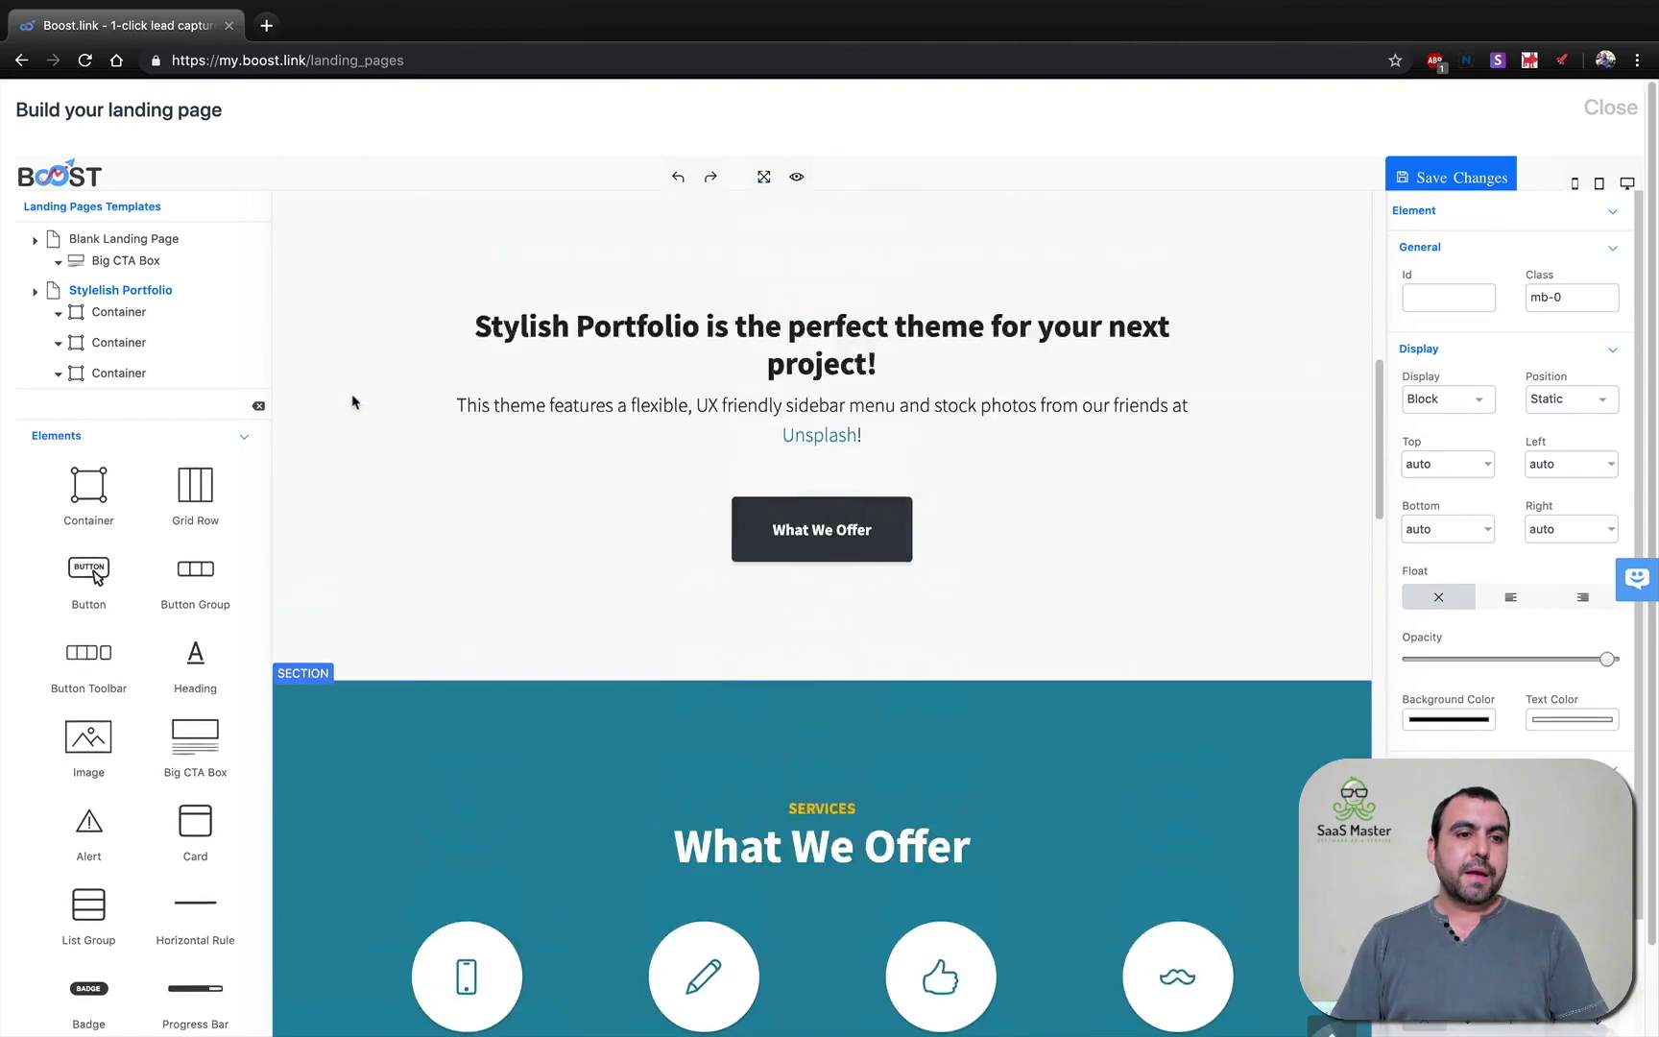
Switch the landing page to the Nova template and scroll through its sections.
click(35, 297)
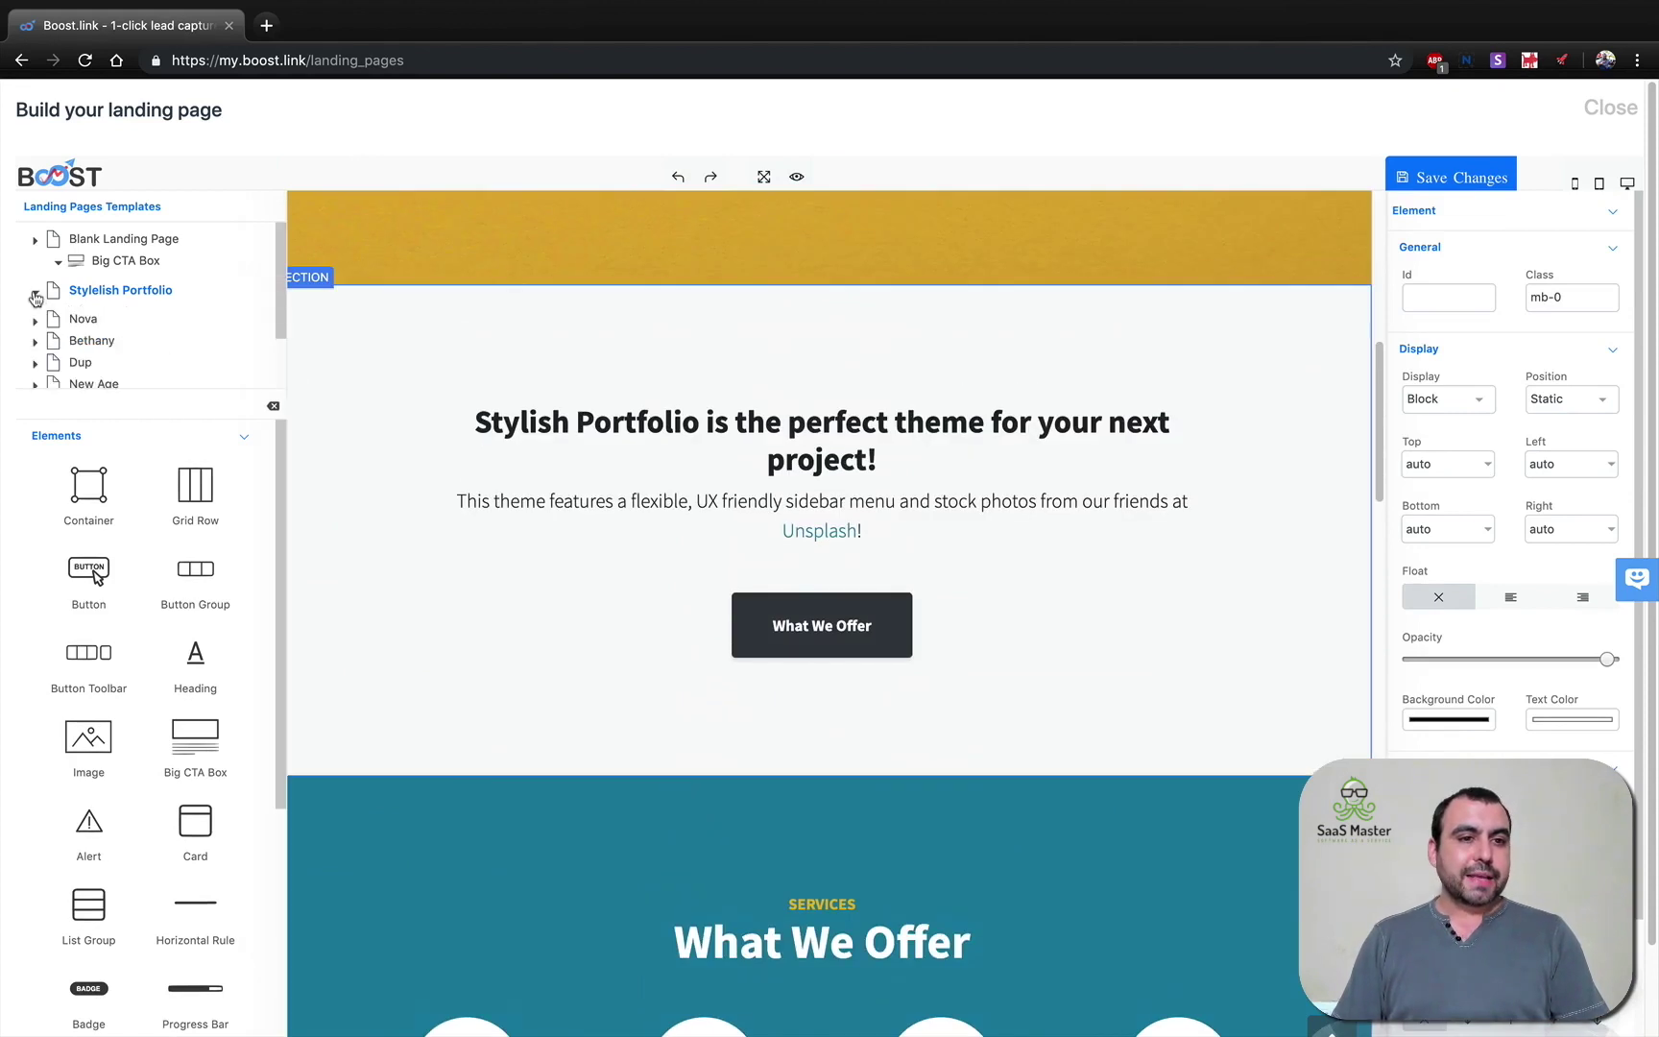
click(79, 323)
click(966, 169)
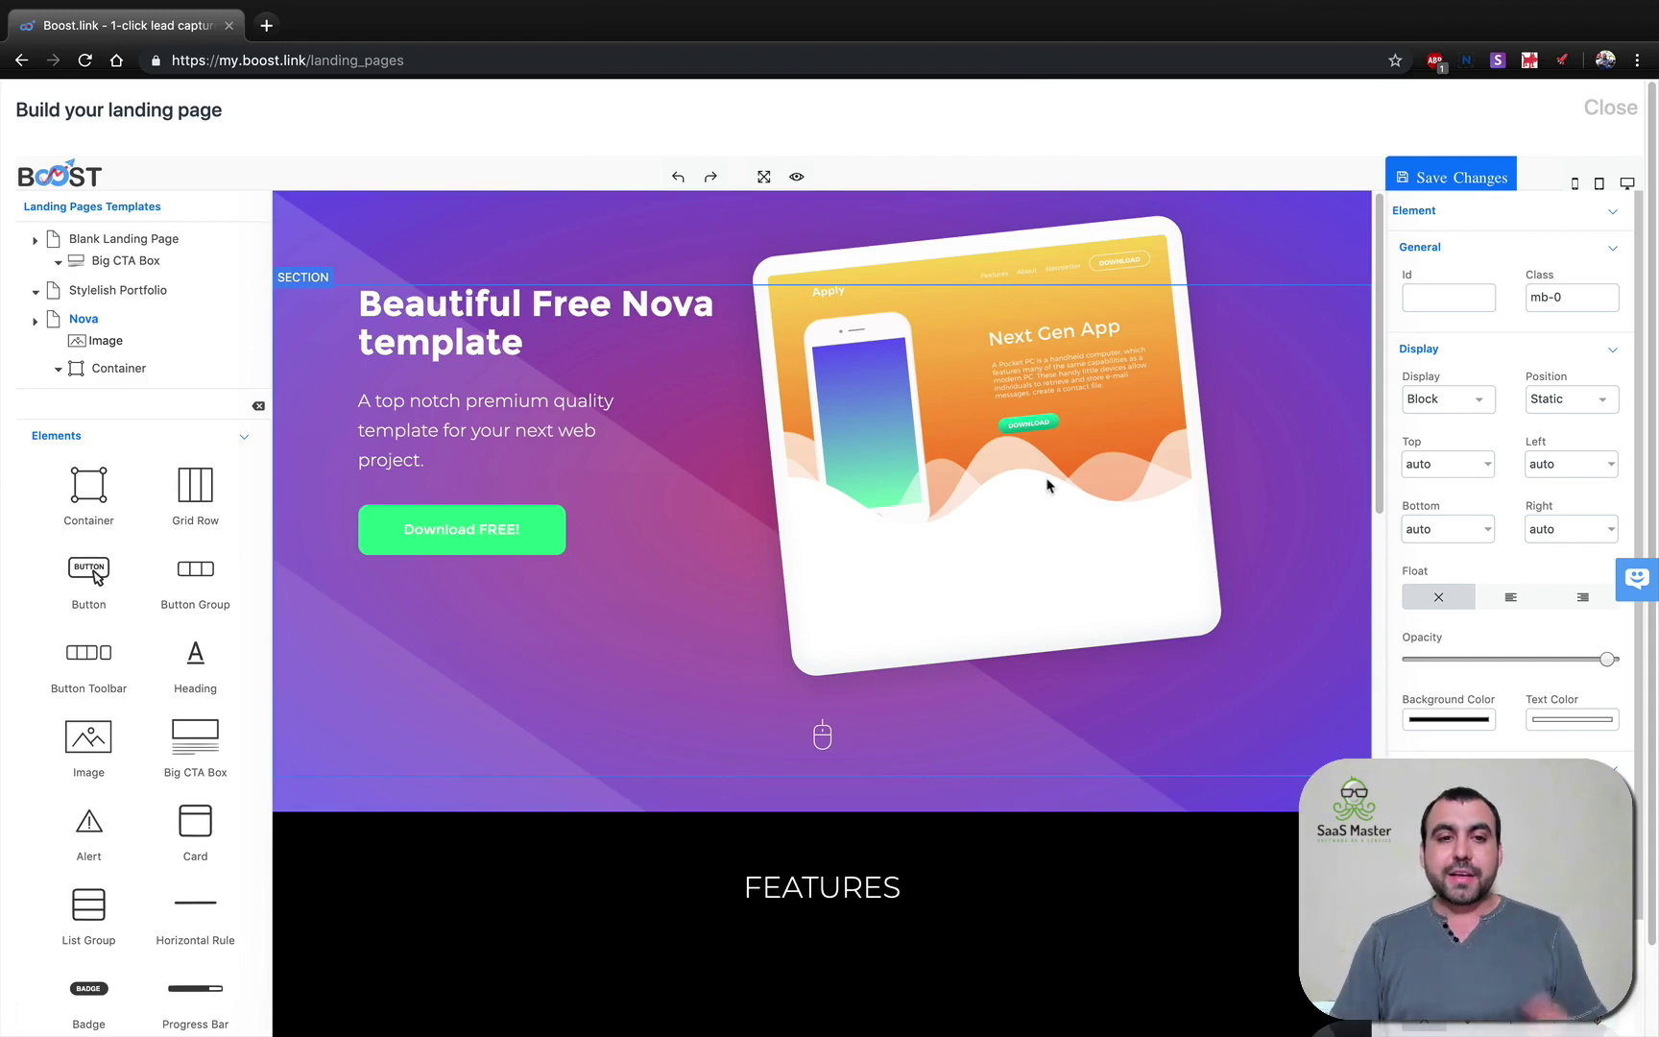
scroll(1047, 490, down, 1)
click(477, 307)
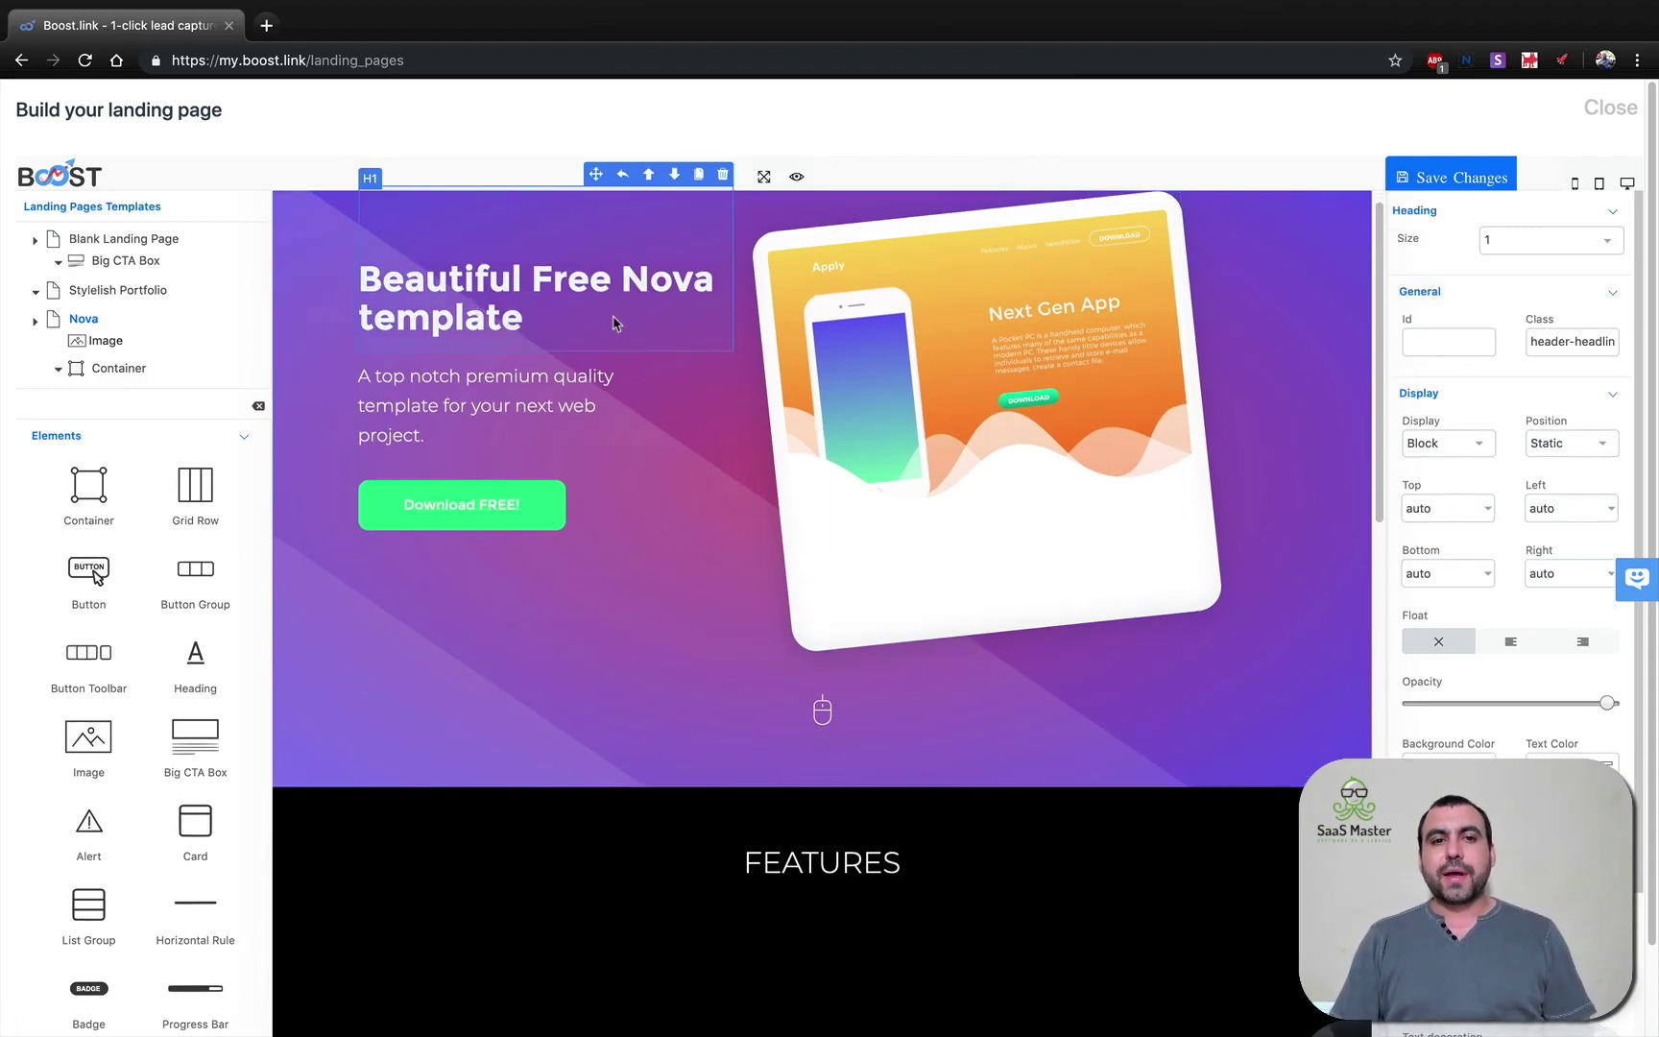
scroll(682, 634, down, 10)
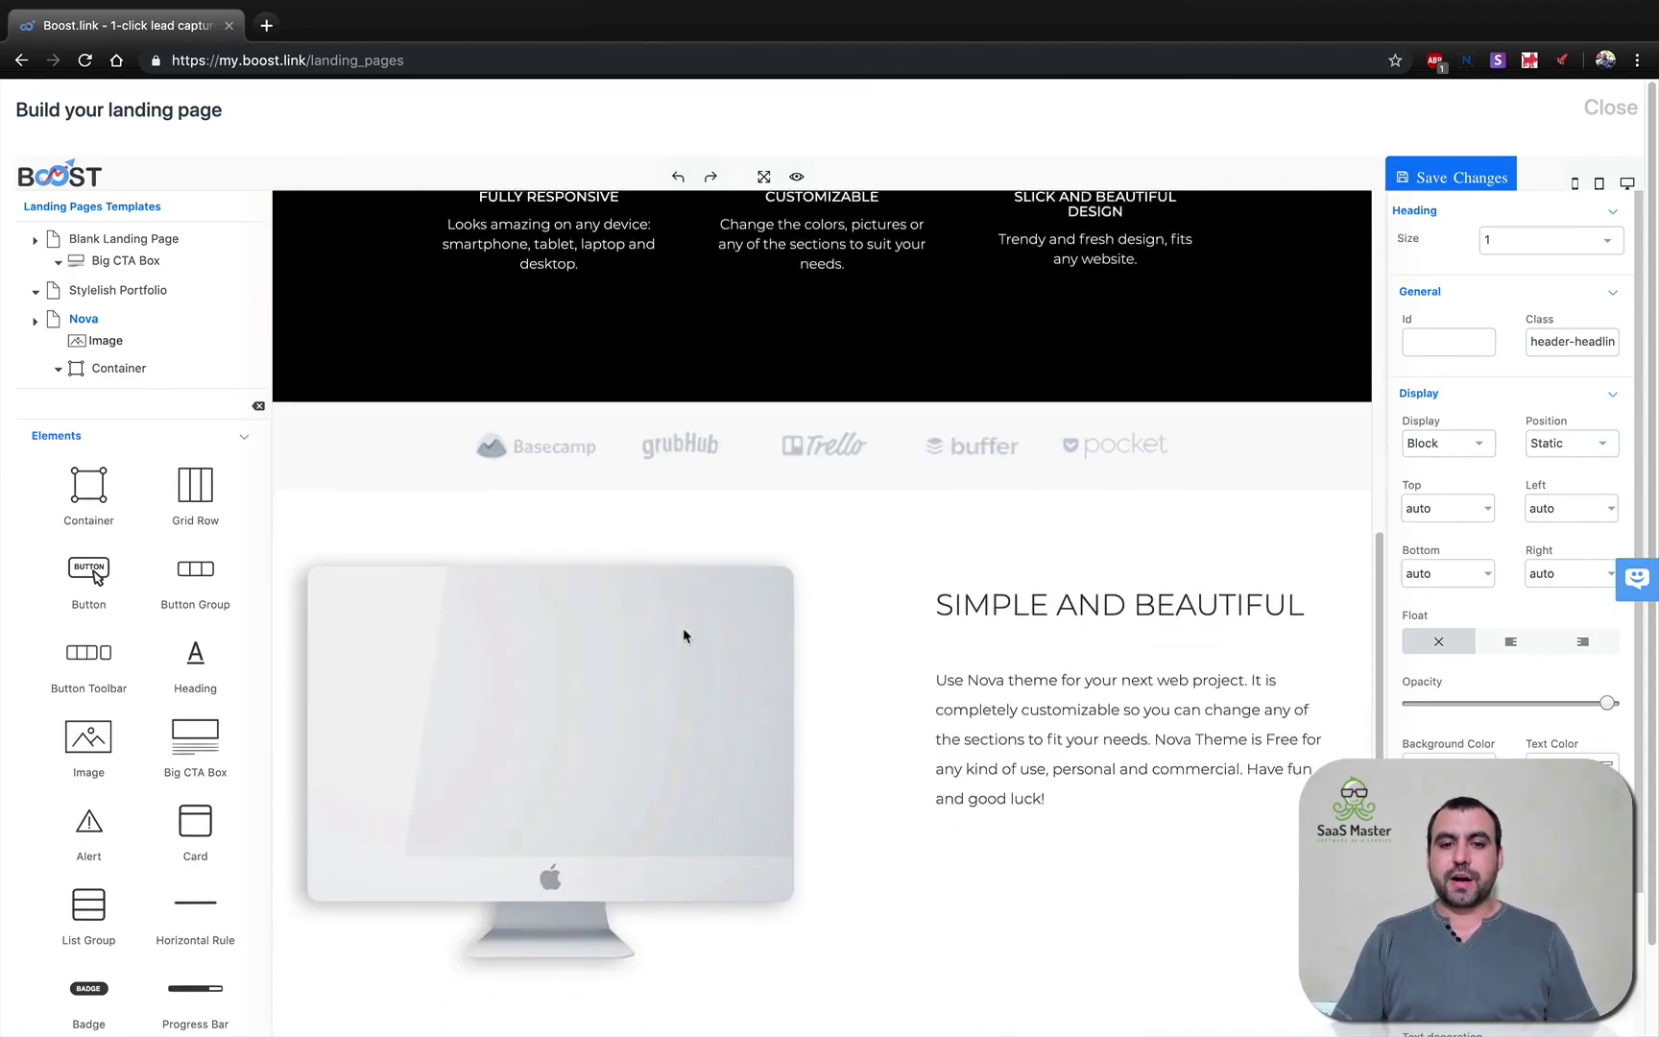
scroll(682, 627, down, 8)
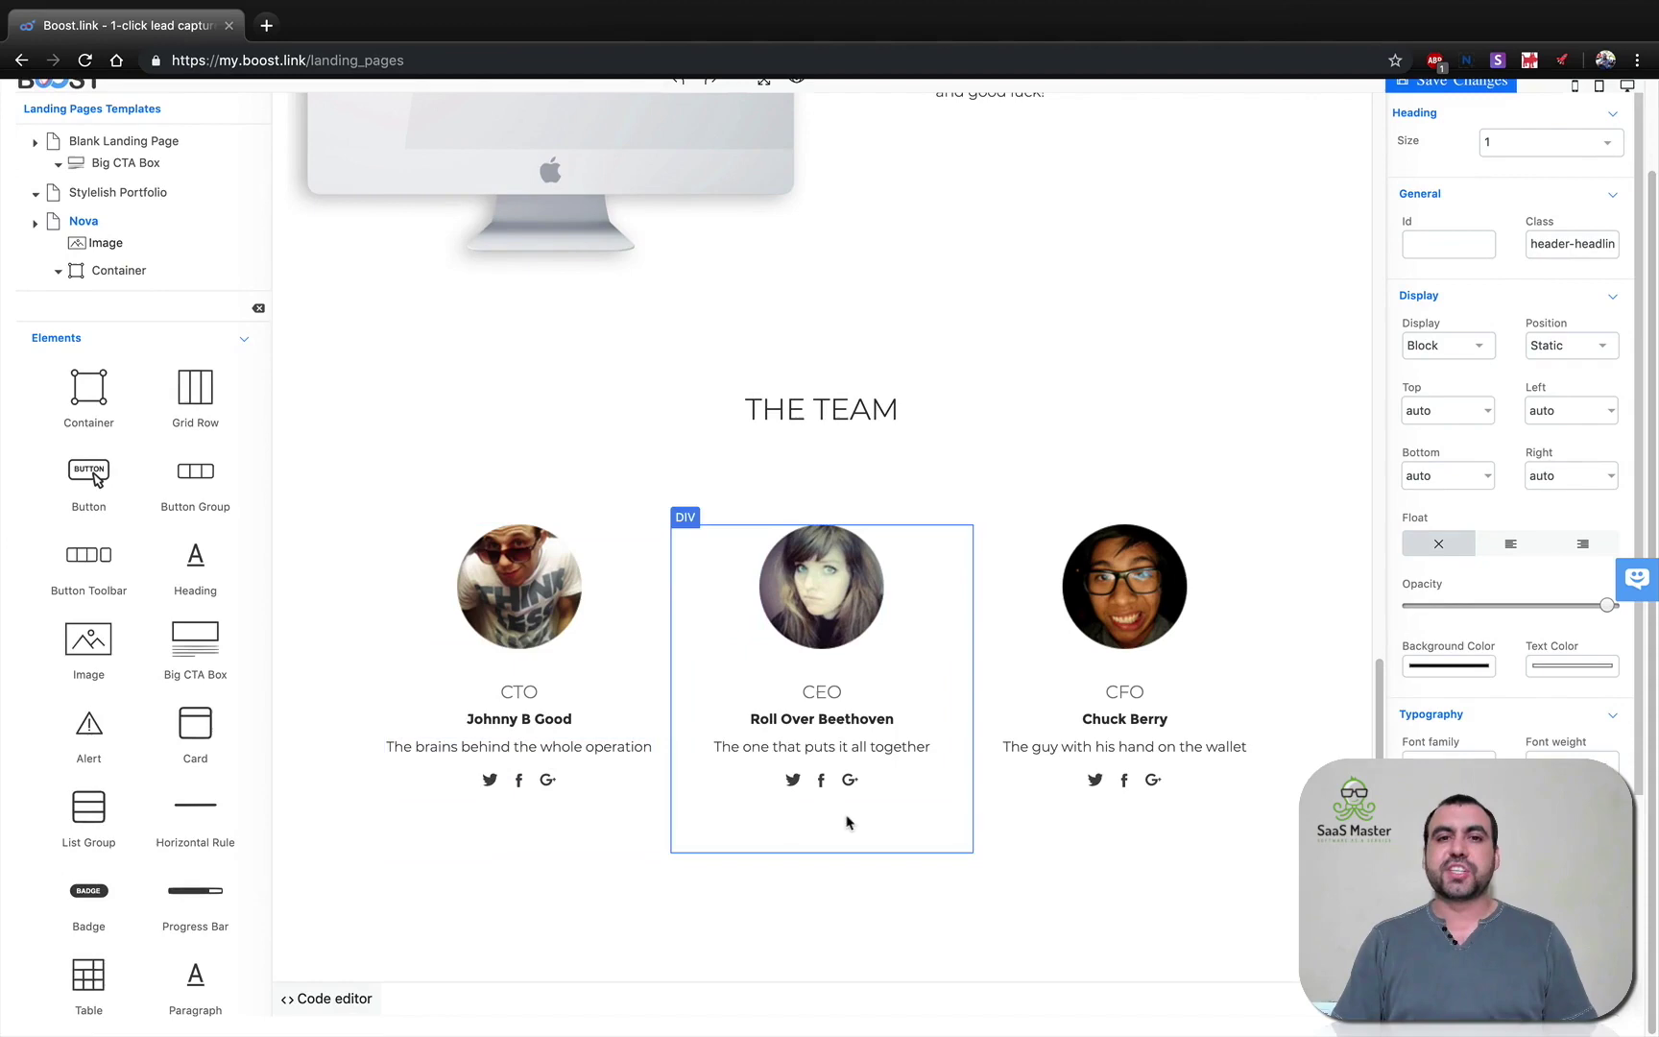
scroll(848, 822, up, 18)
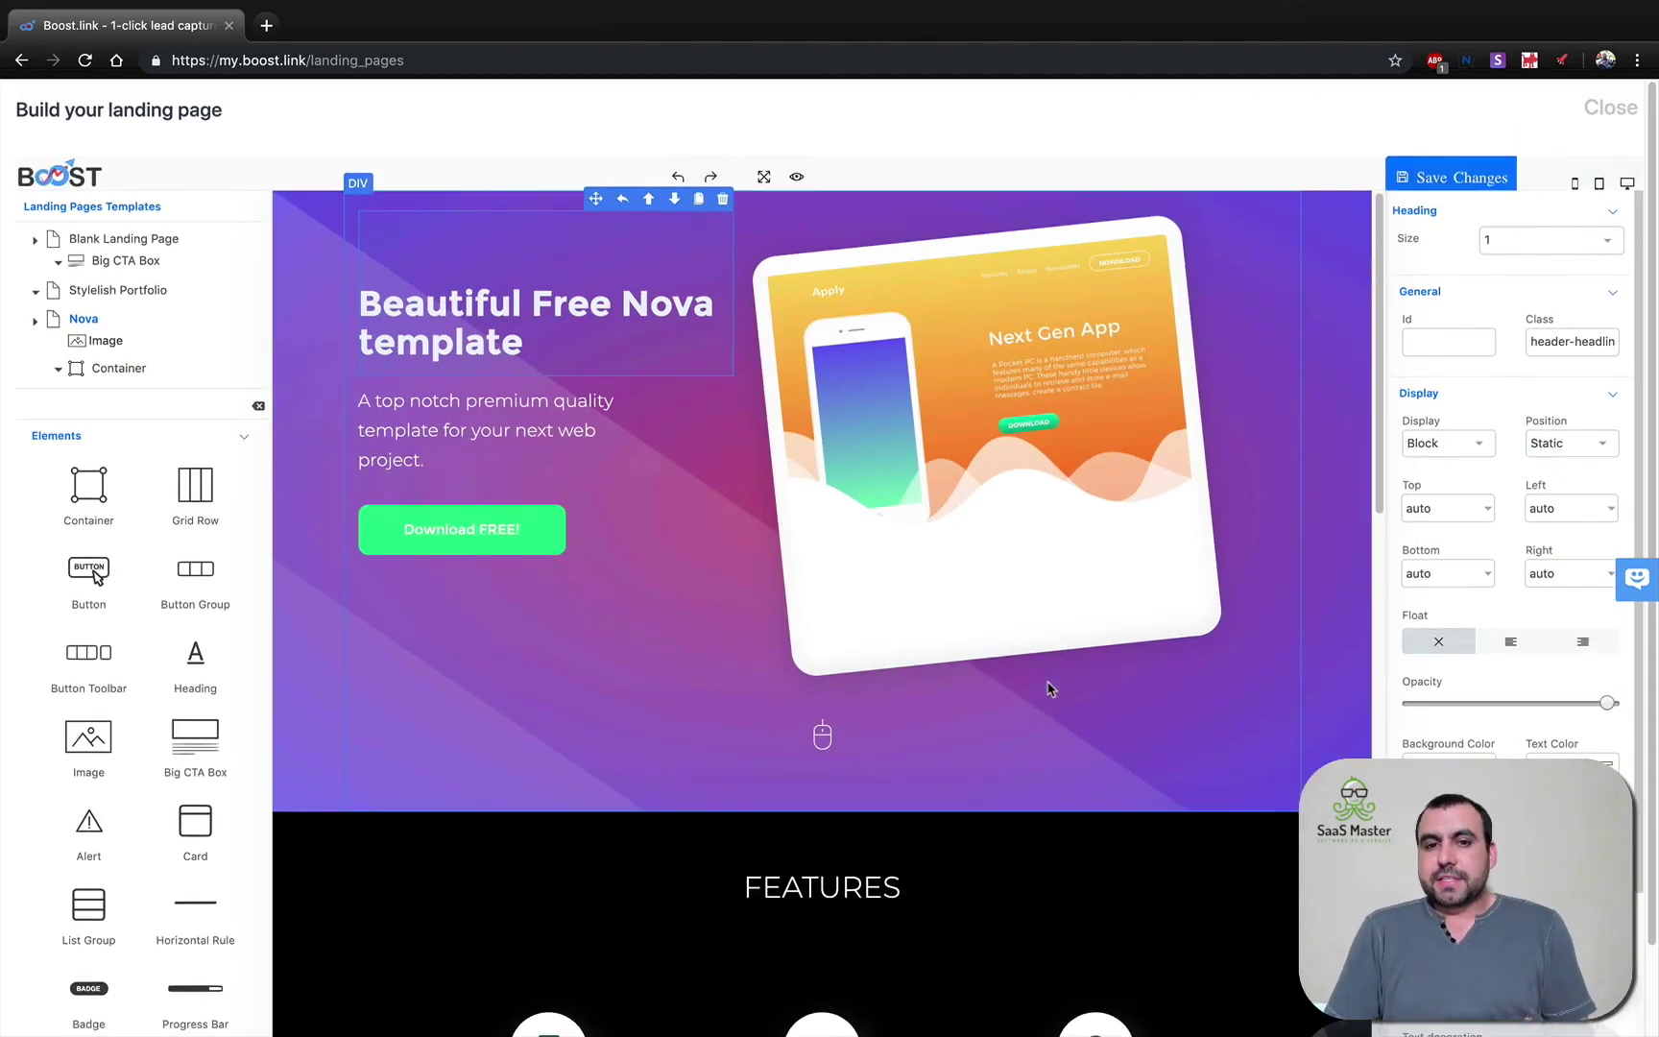
scroll(1047, 689, up, 2)
Save the builder changes and add the test3 landing page to the list.
click(1457, 175)
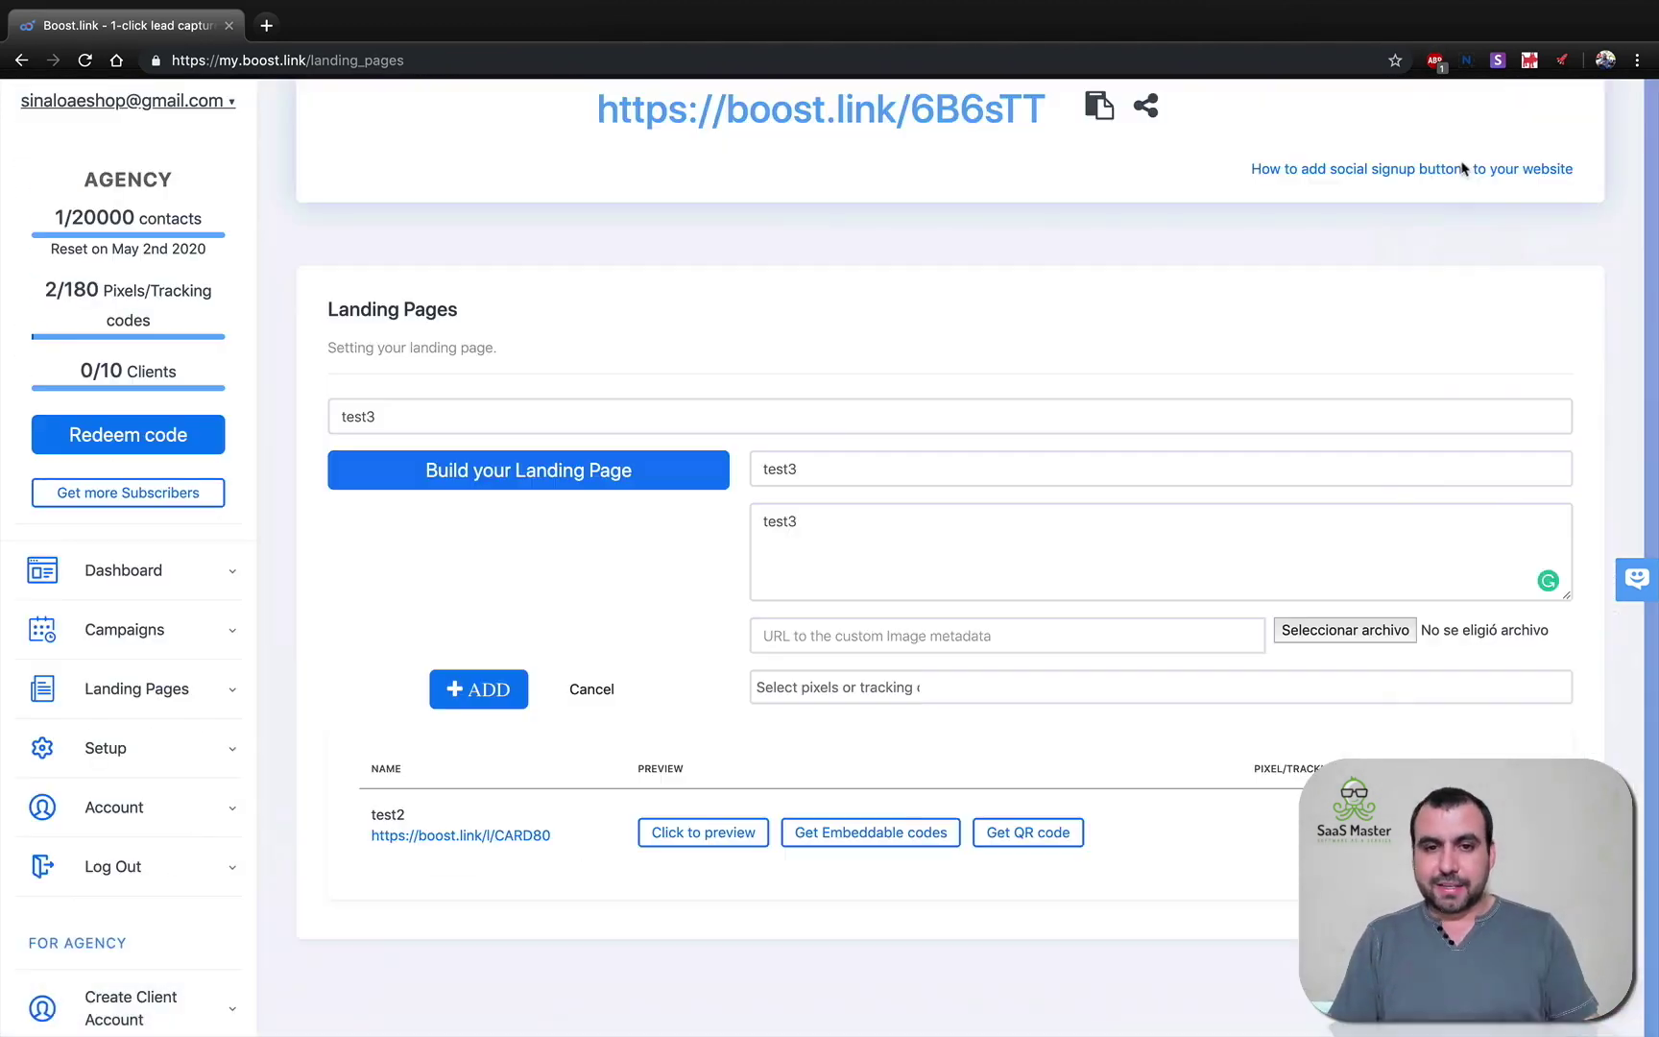
click(473, 691)
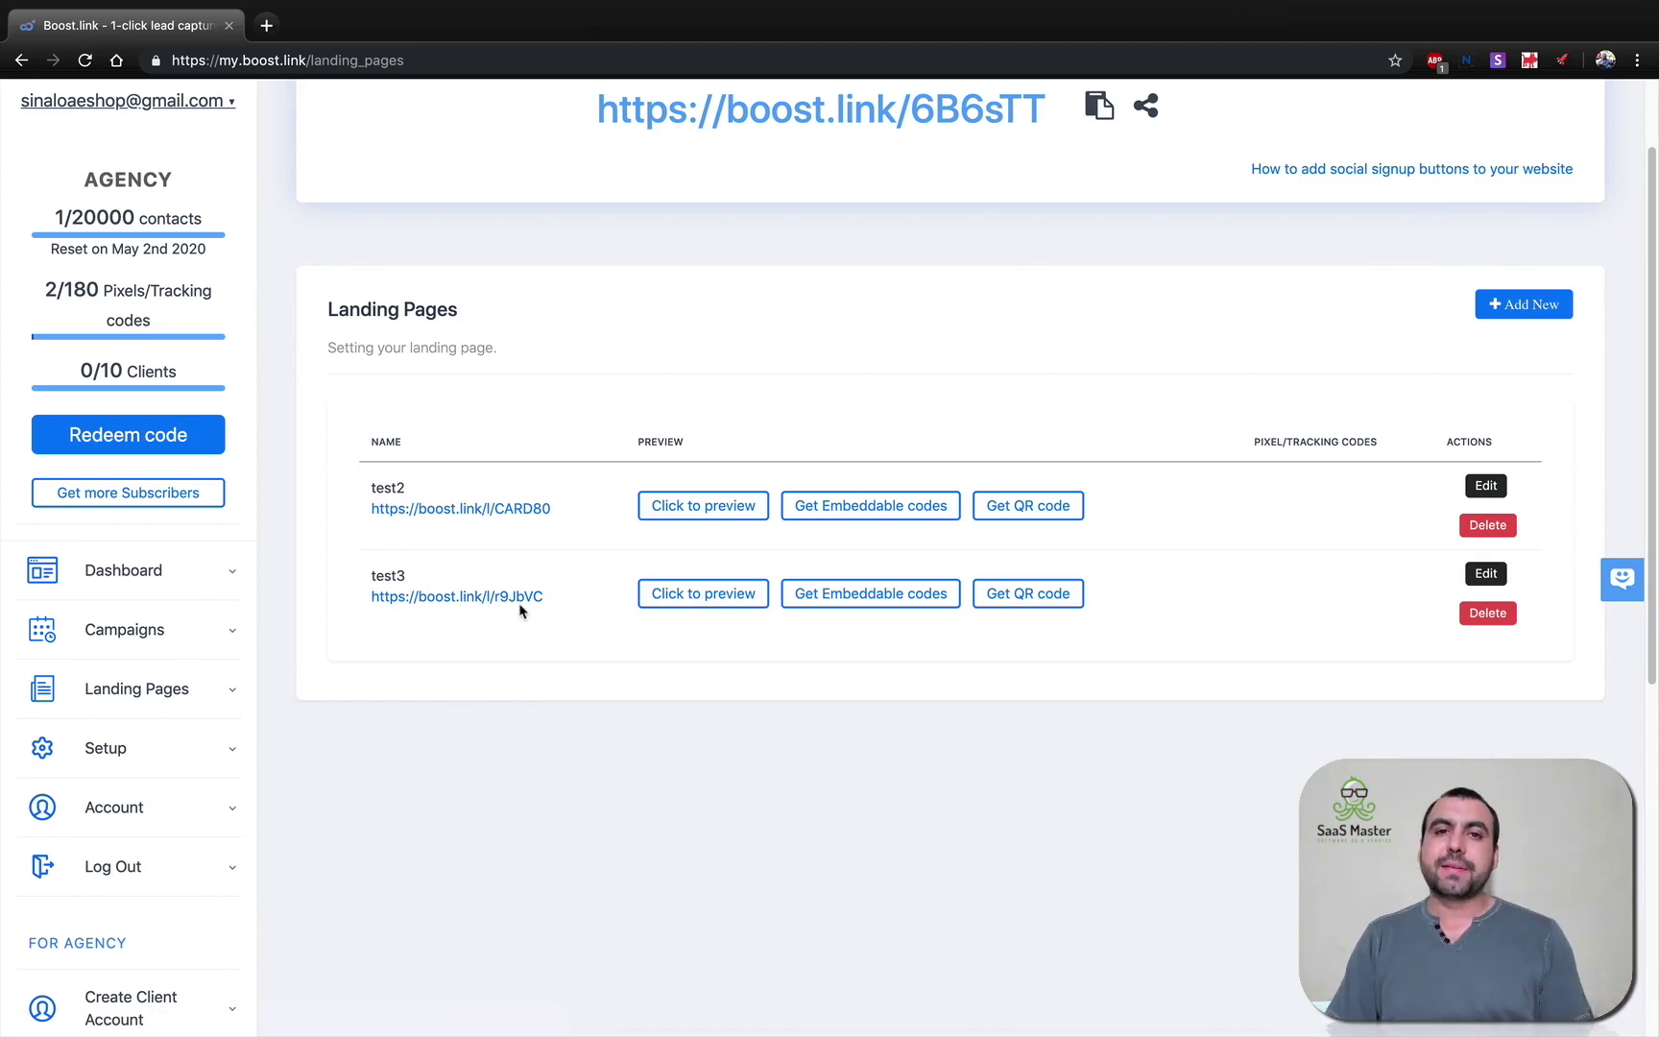
click(695, 595)
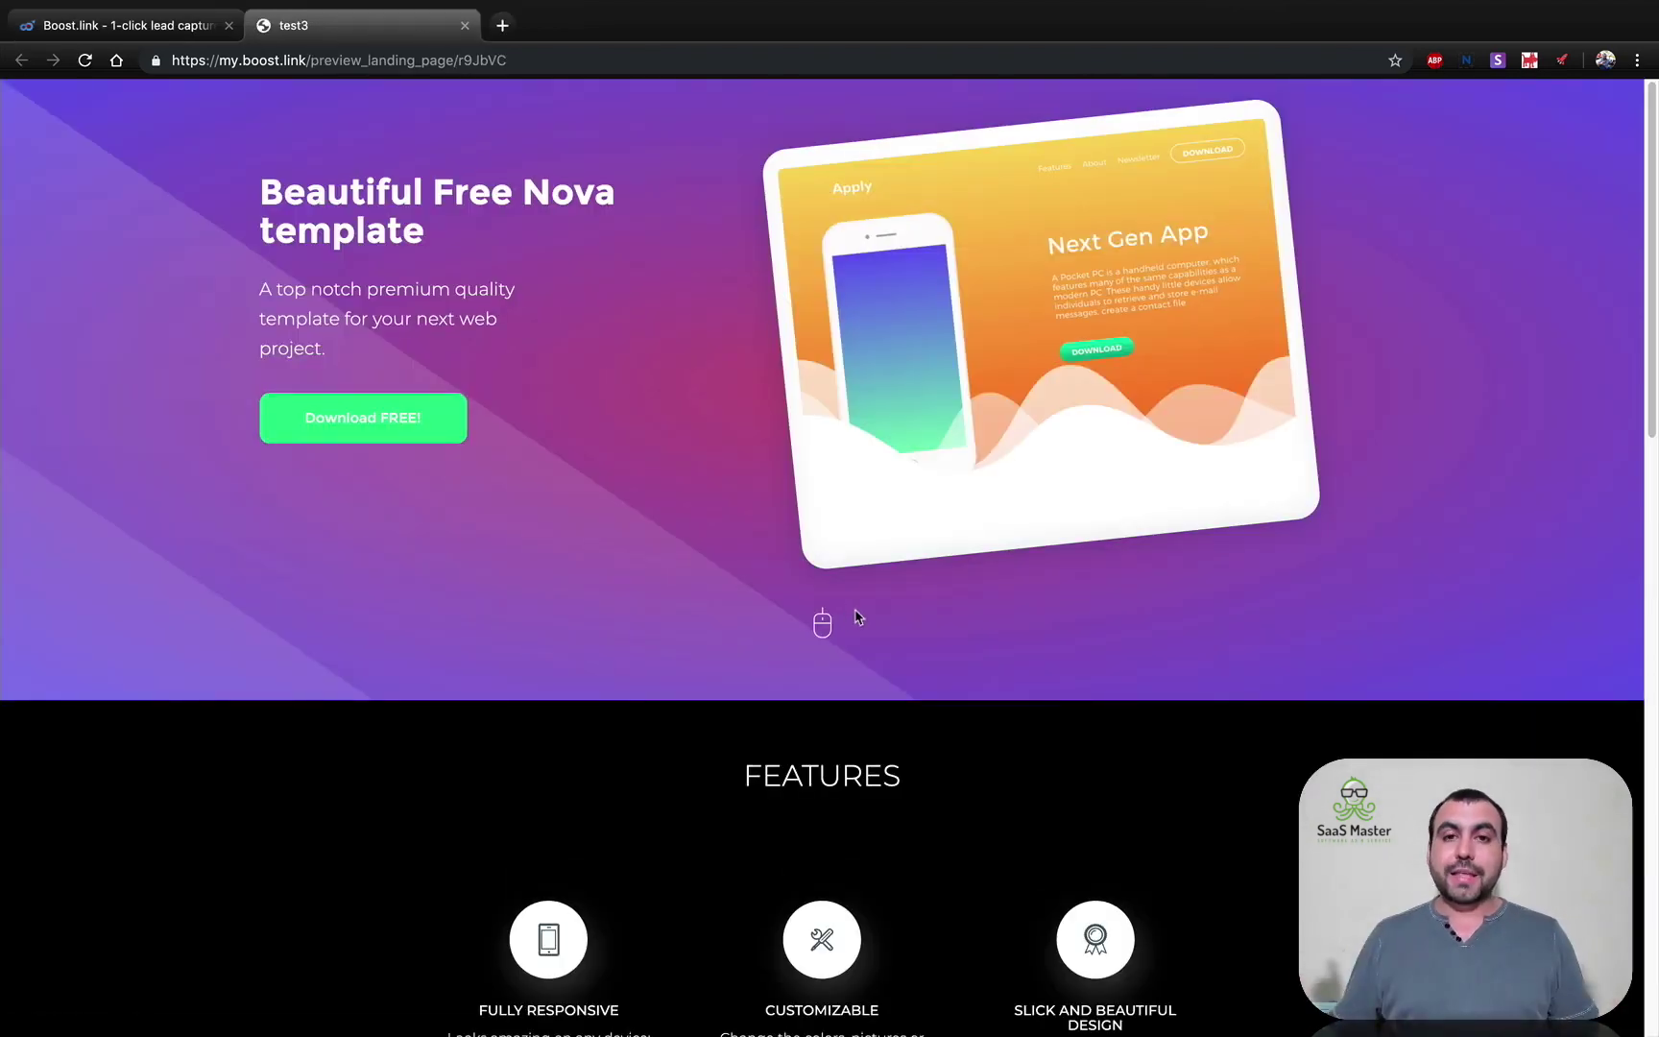
scroll(858, 616, down, 15)
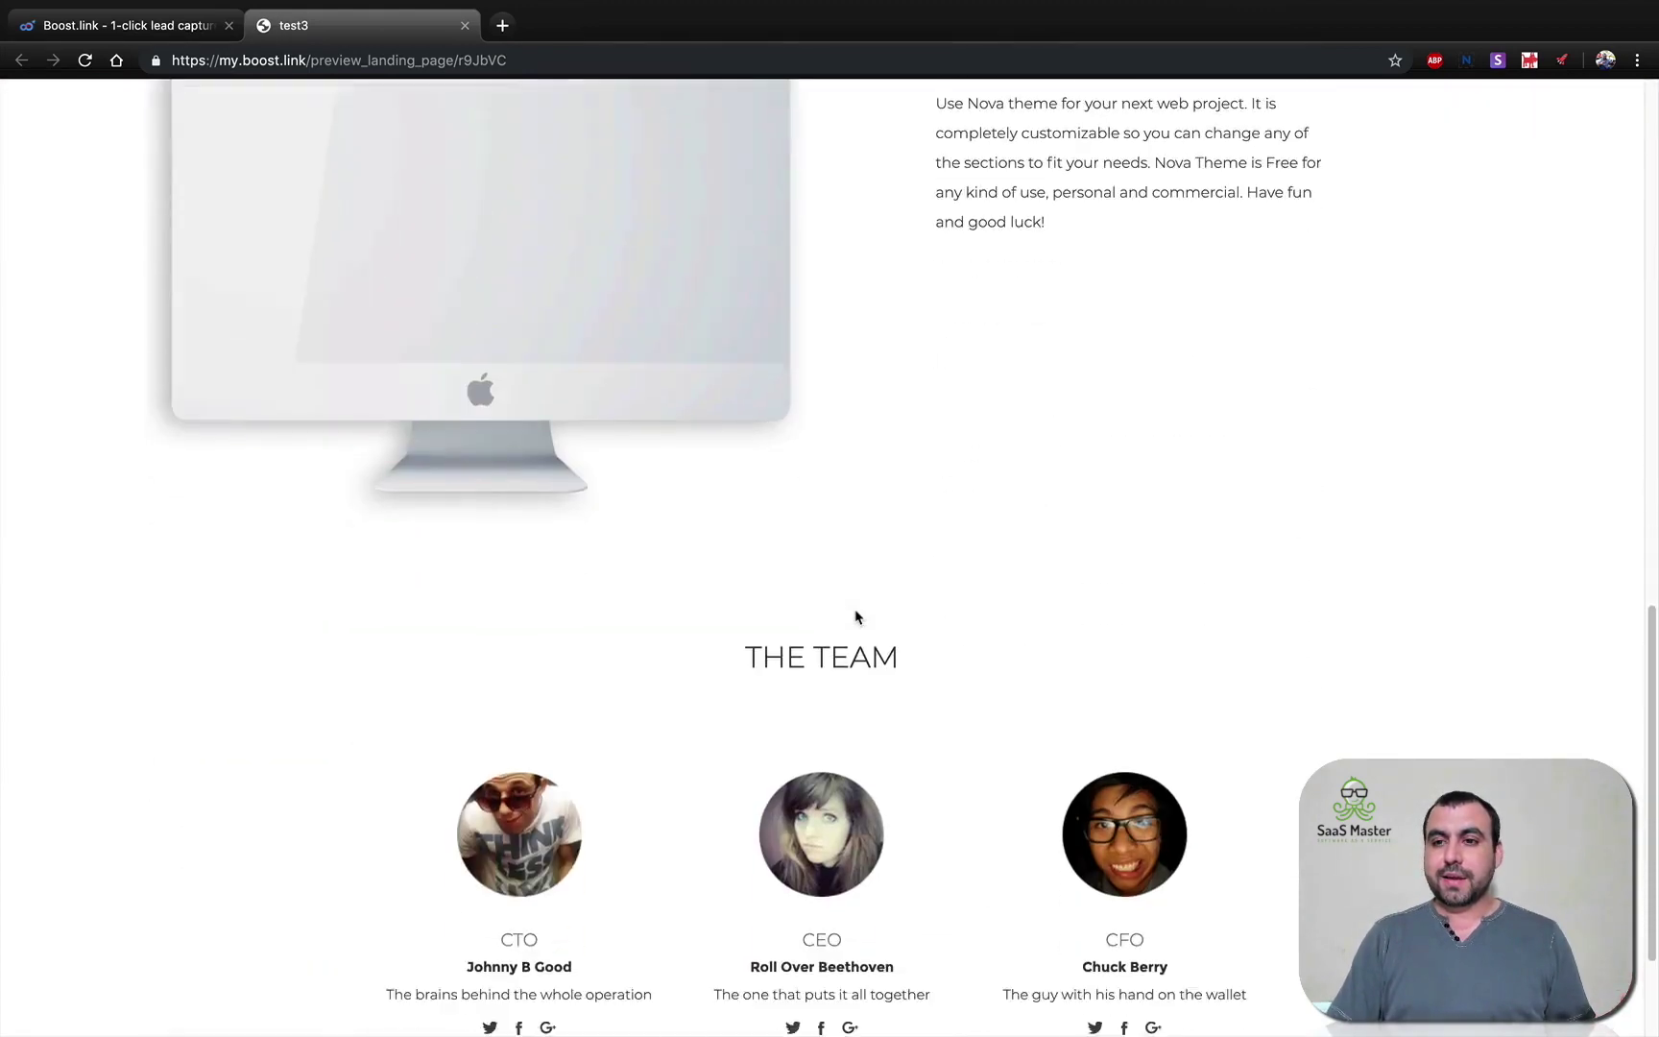
scroll(857, 616, up, 15)
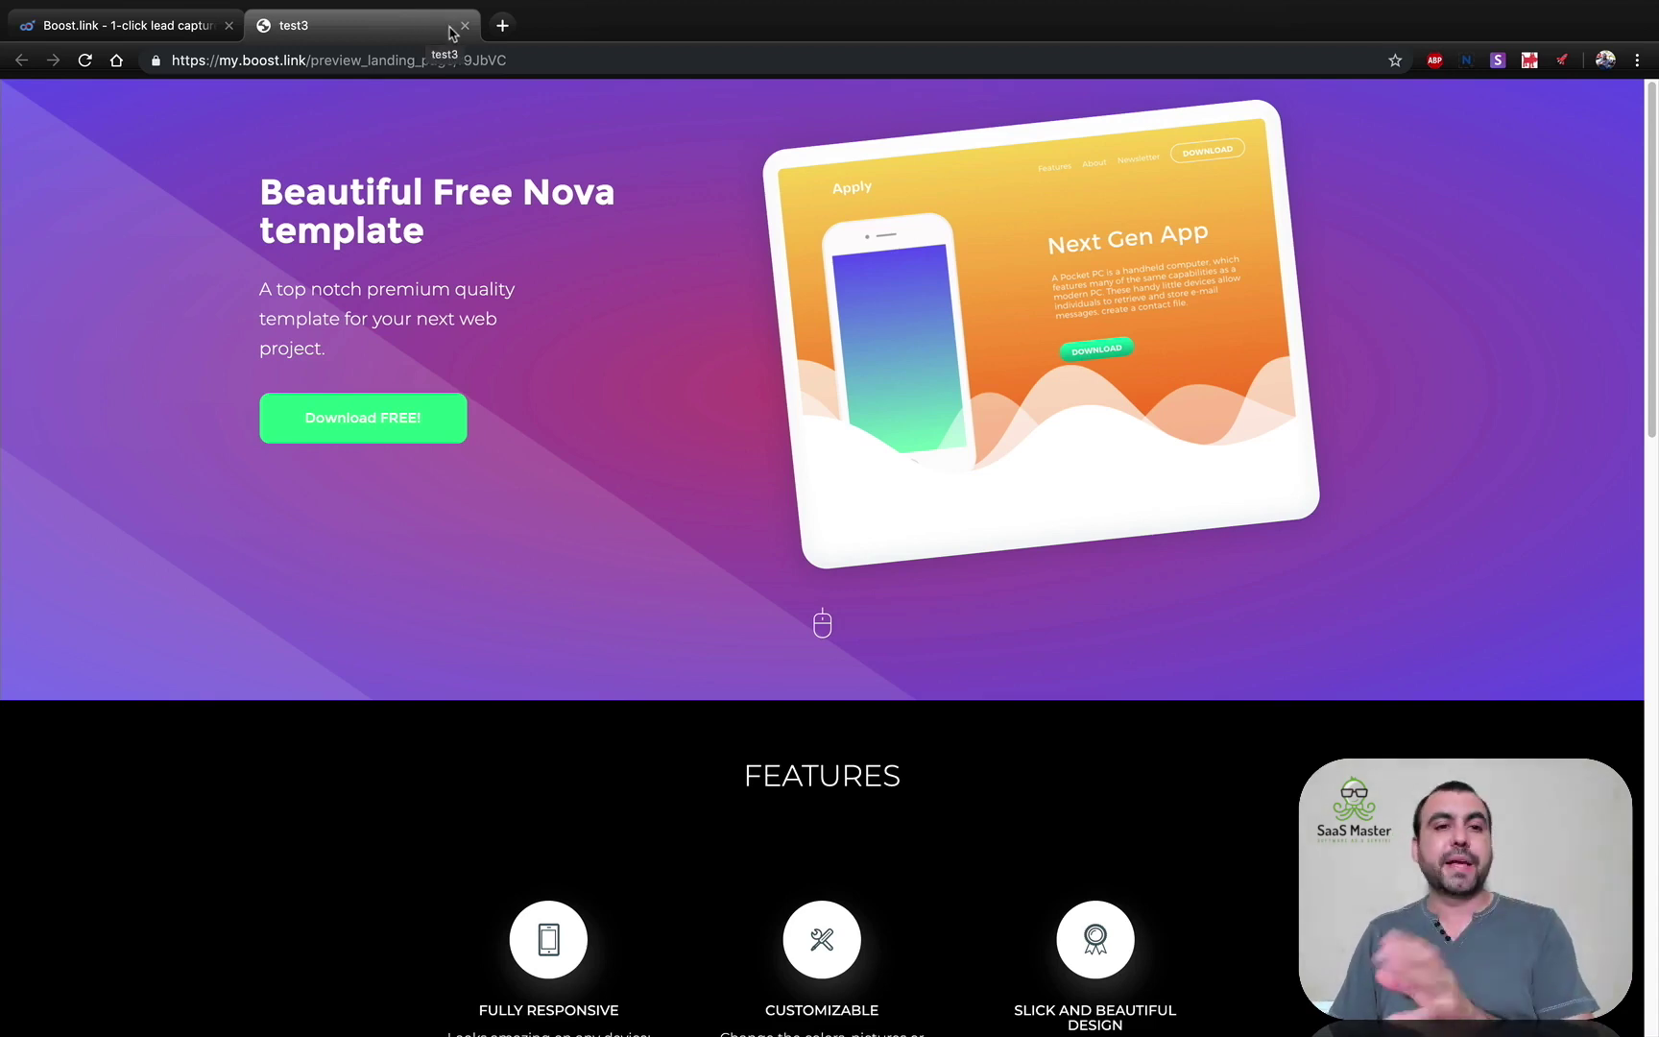
click(464, 26)
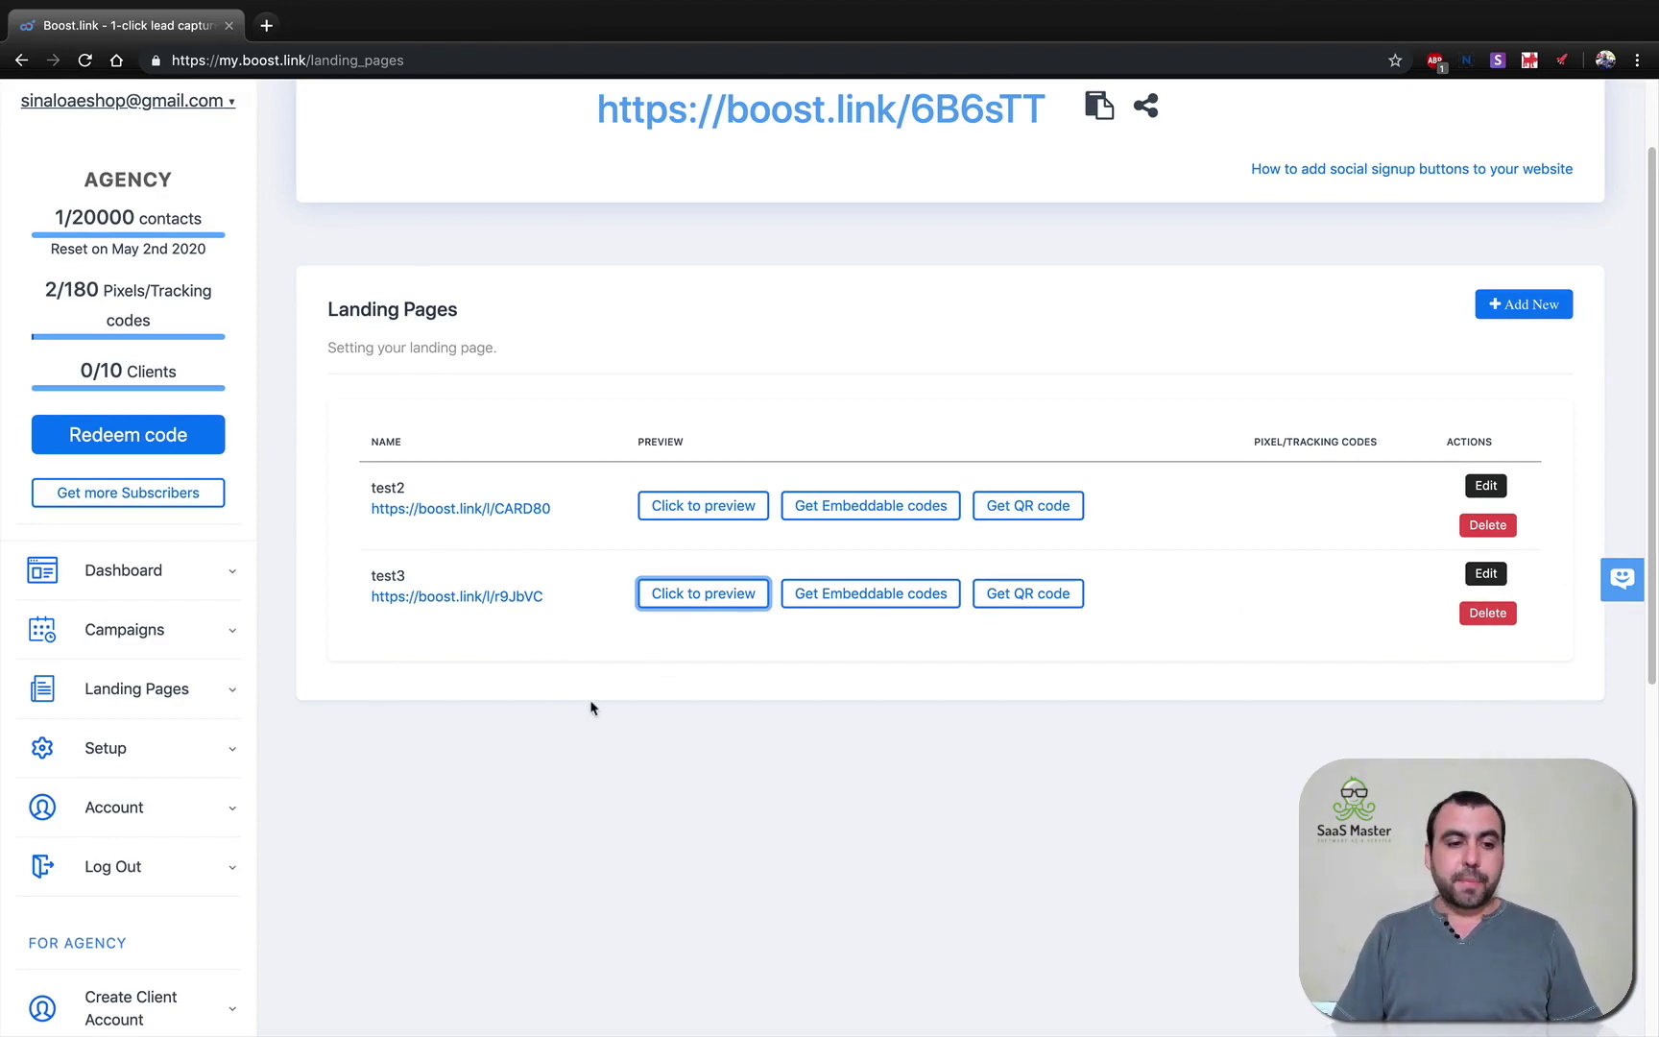
Visit the Pixels/Tracking Codes settings under Setup, then return to the dashboard.
click(110, 745)
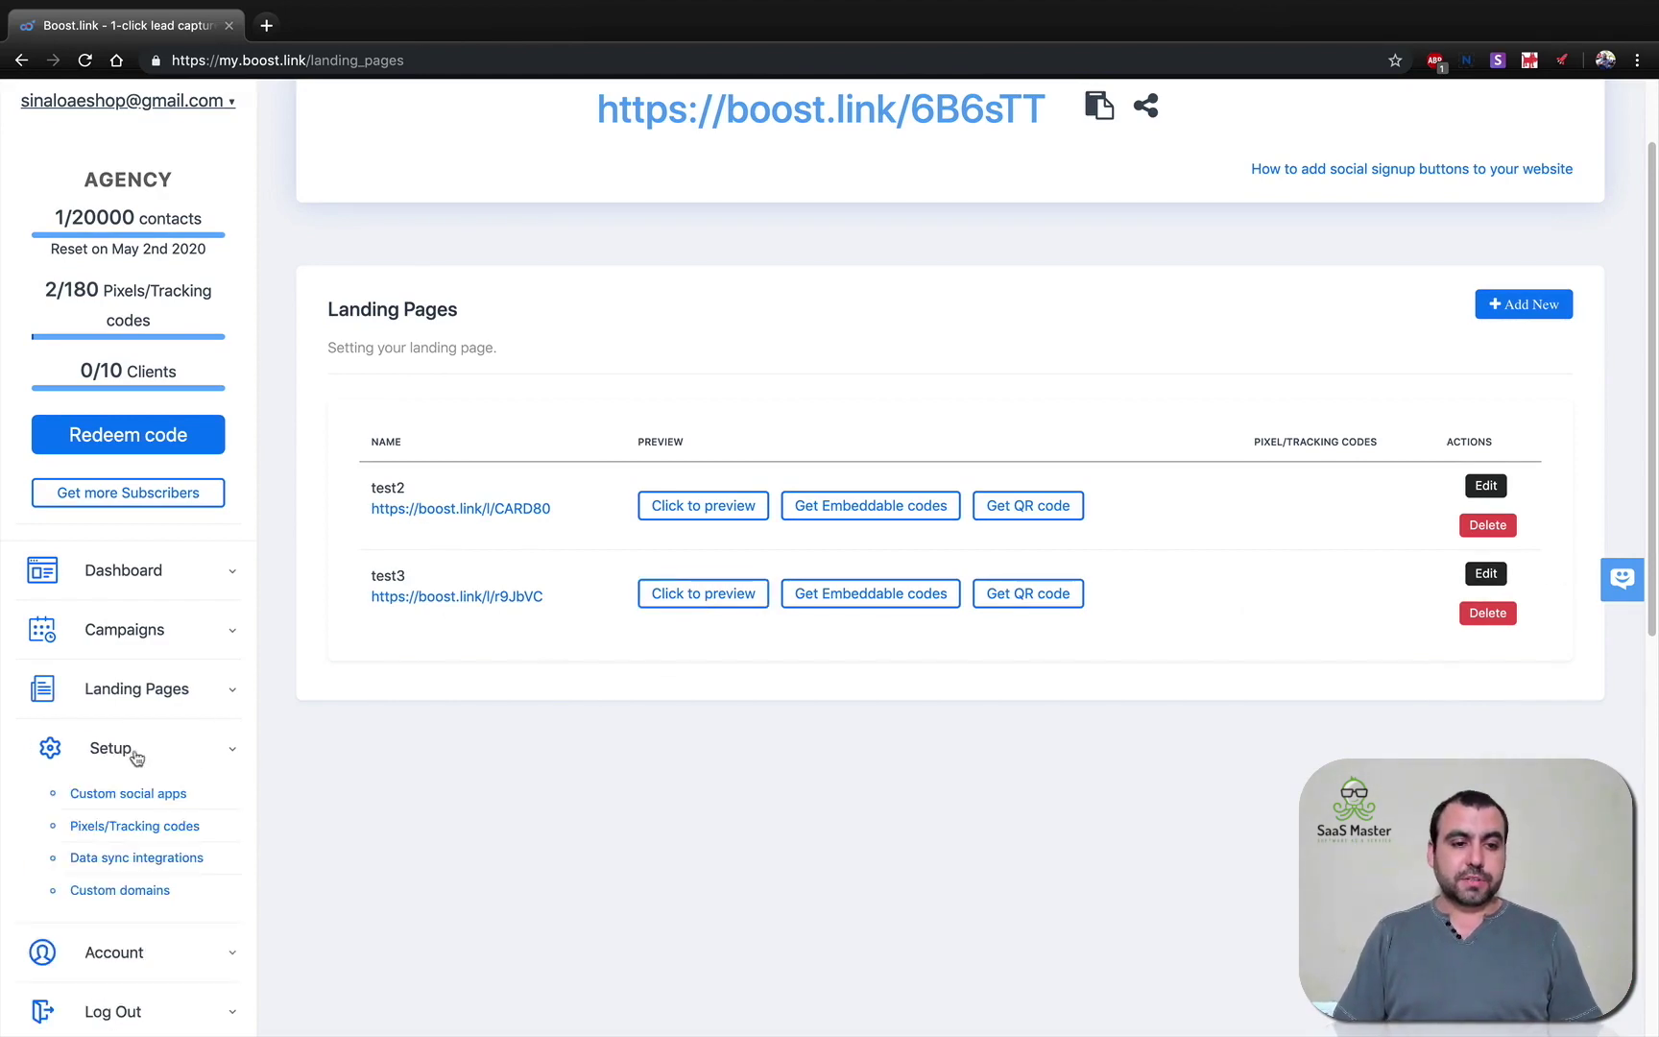
click(135, 827)
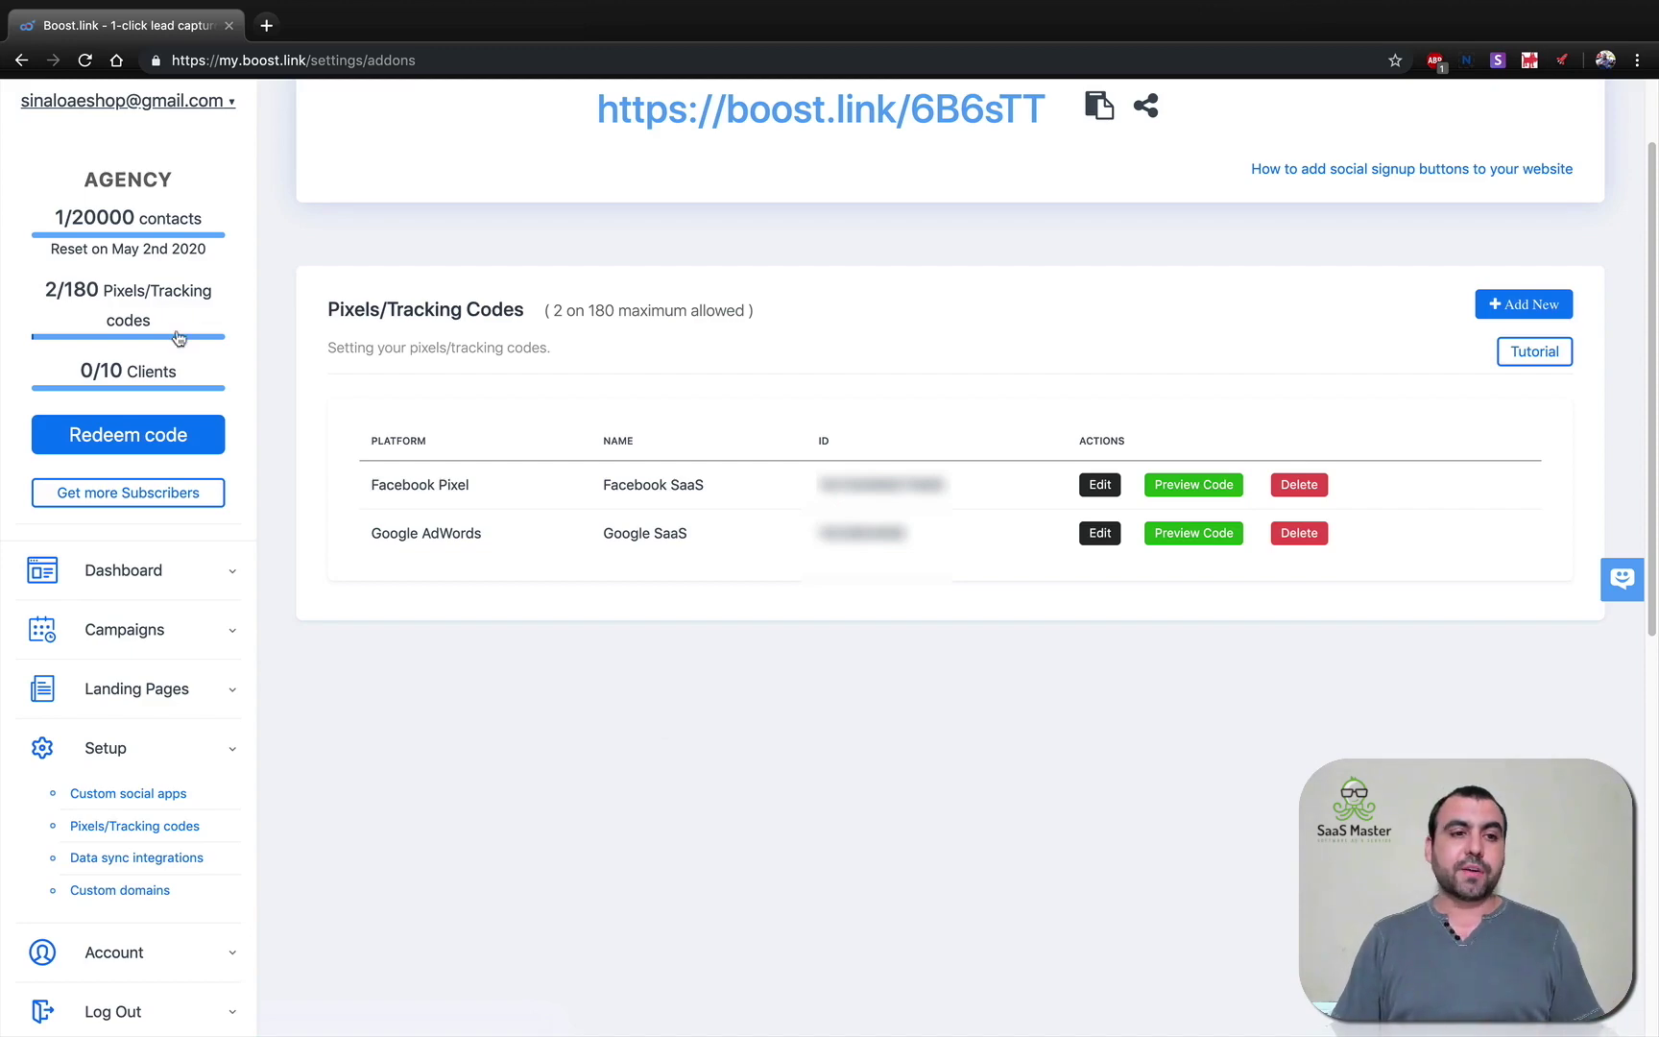
click(144, 571)
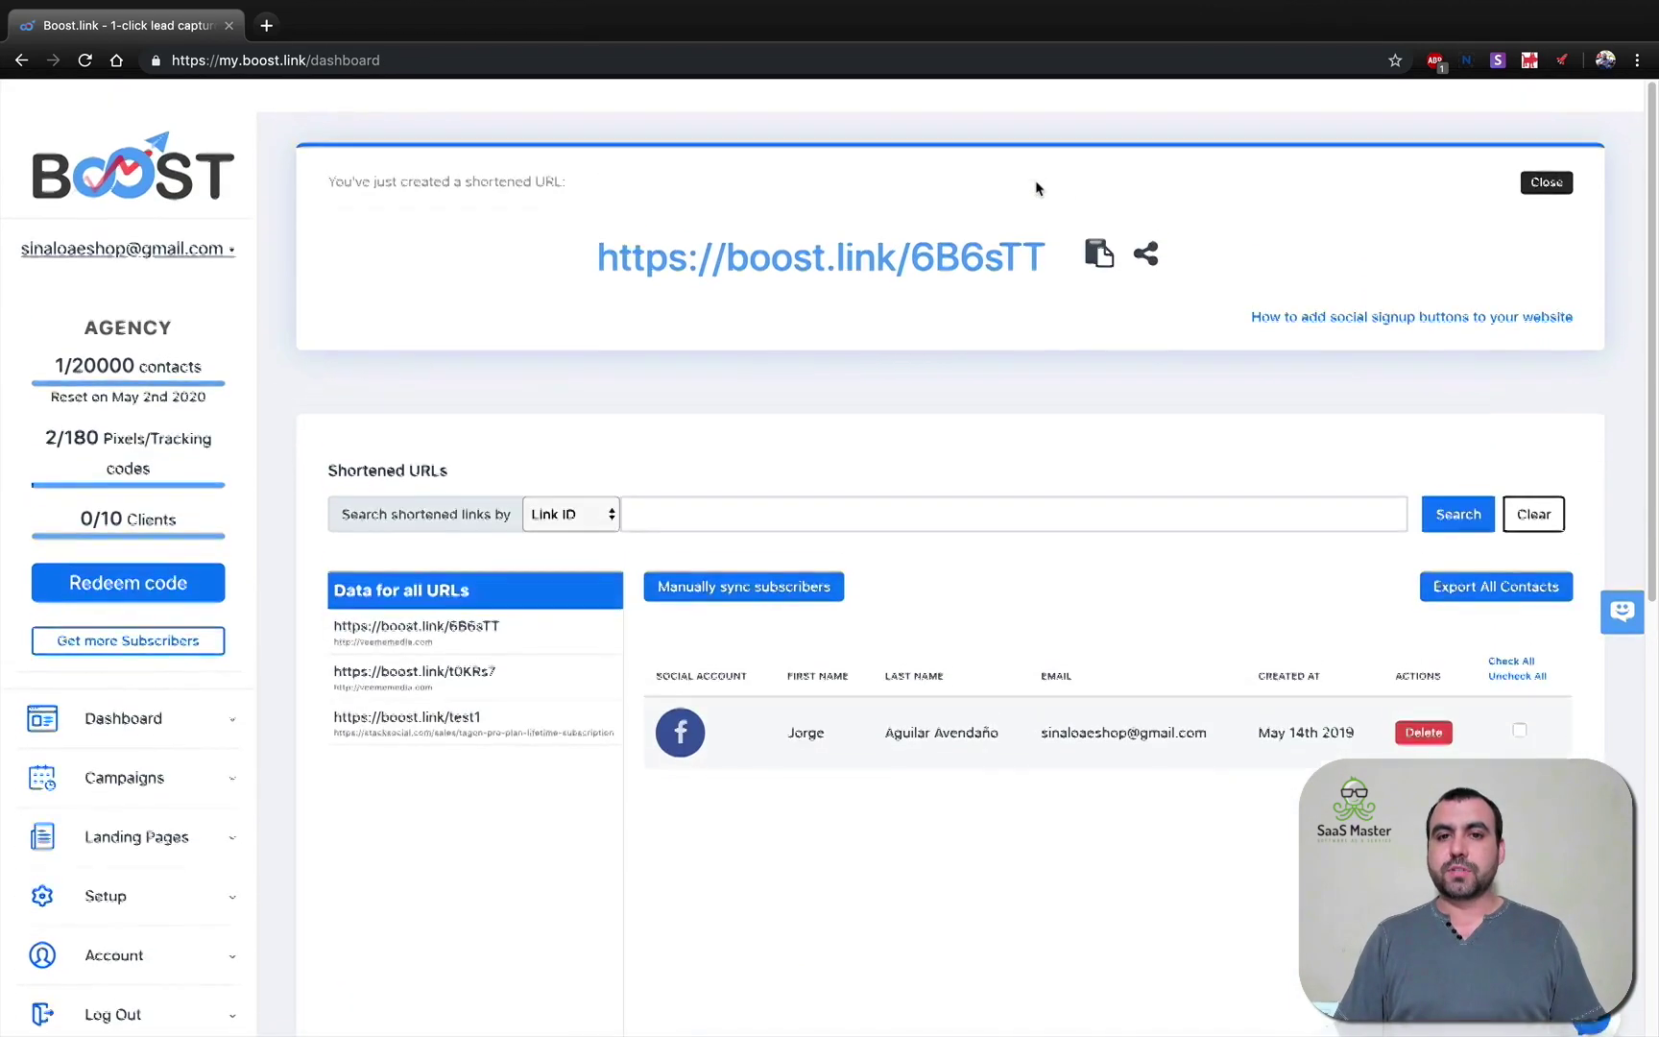
scroll(1248, 197, down, 1)
click(1542, 149)
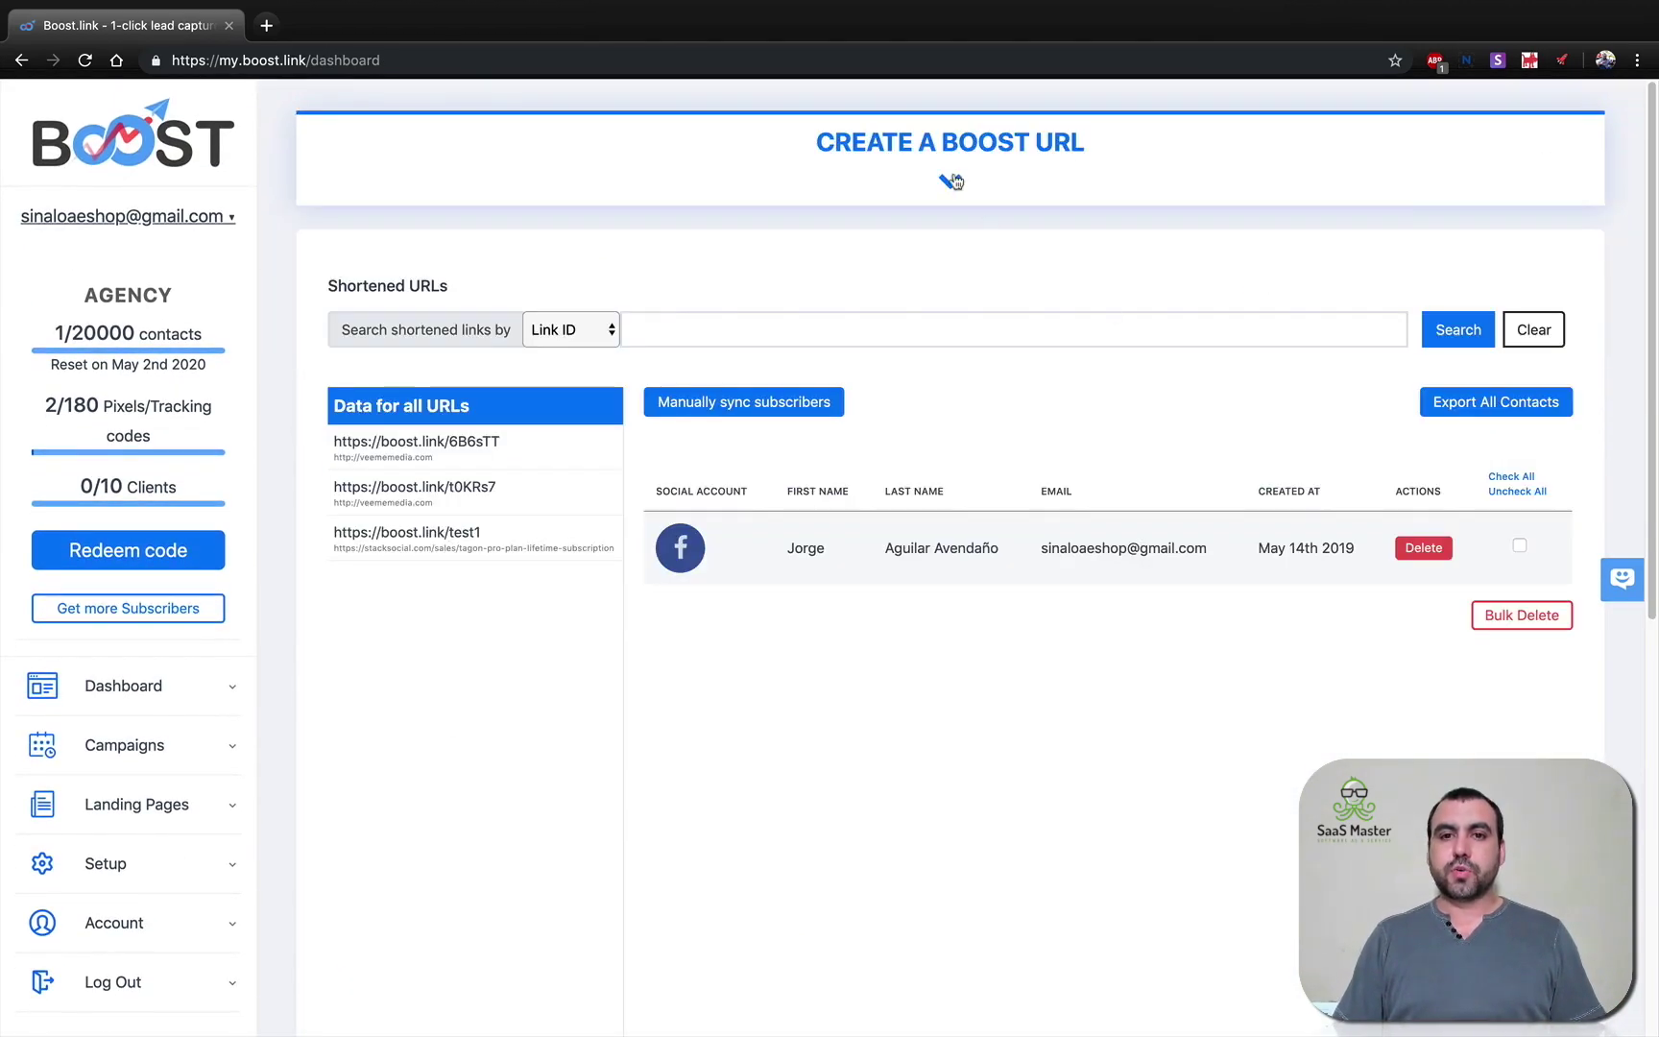
click(955, 181)
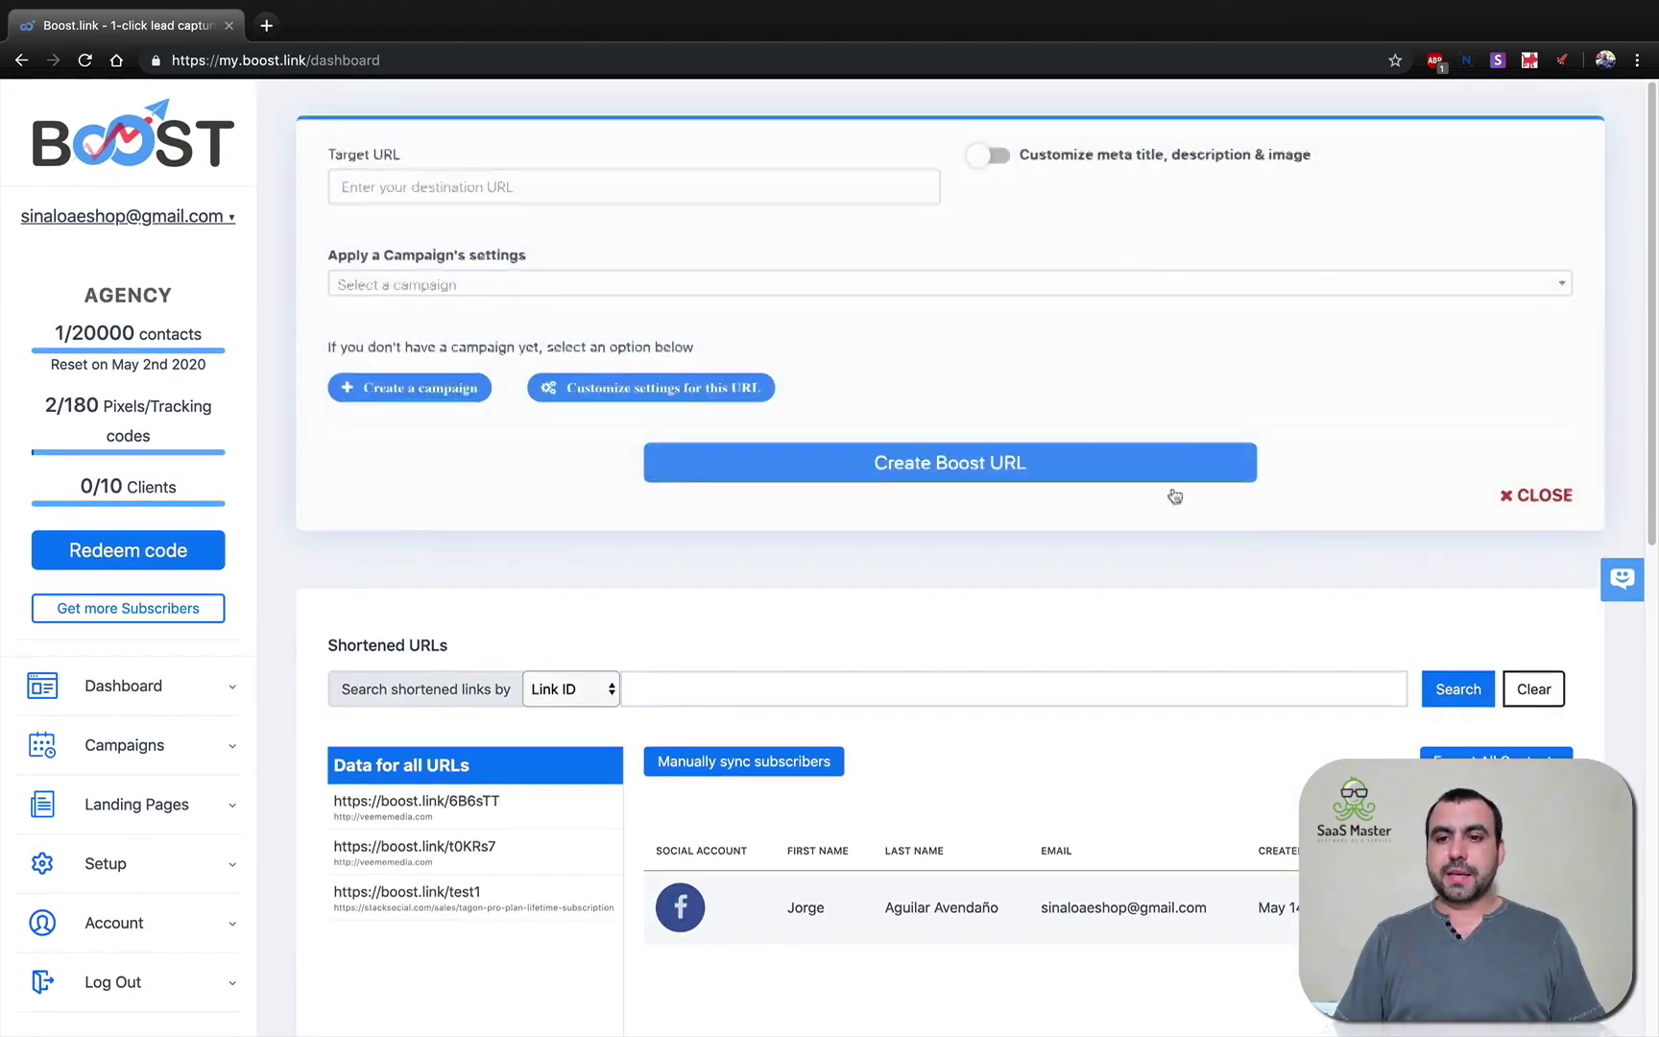
click(471, 171)
click(480, 262)
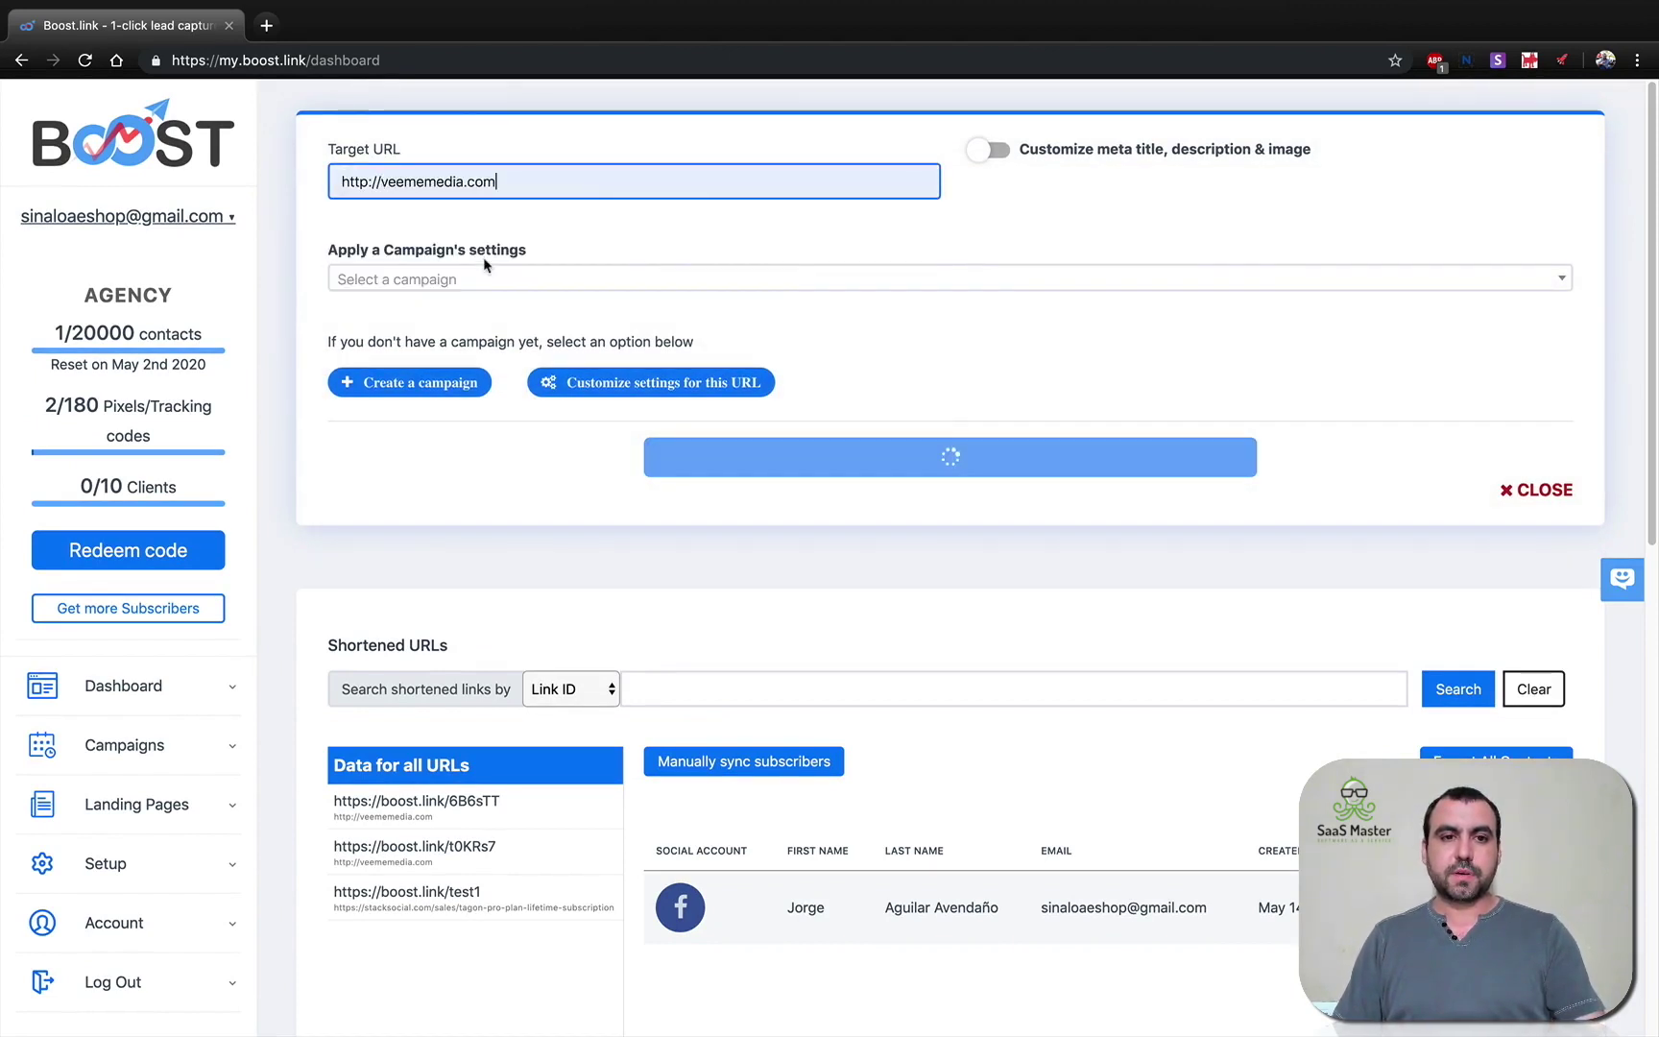
click(501, 280)
click(493, 346)
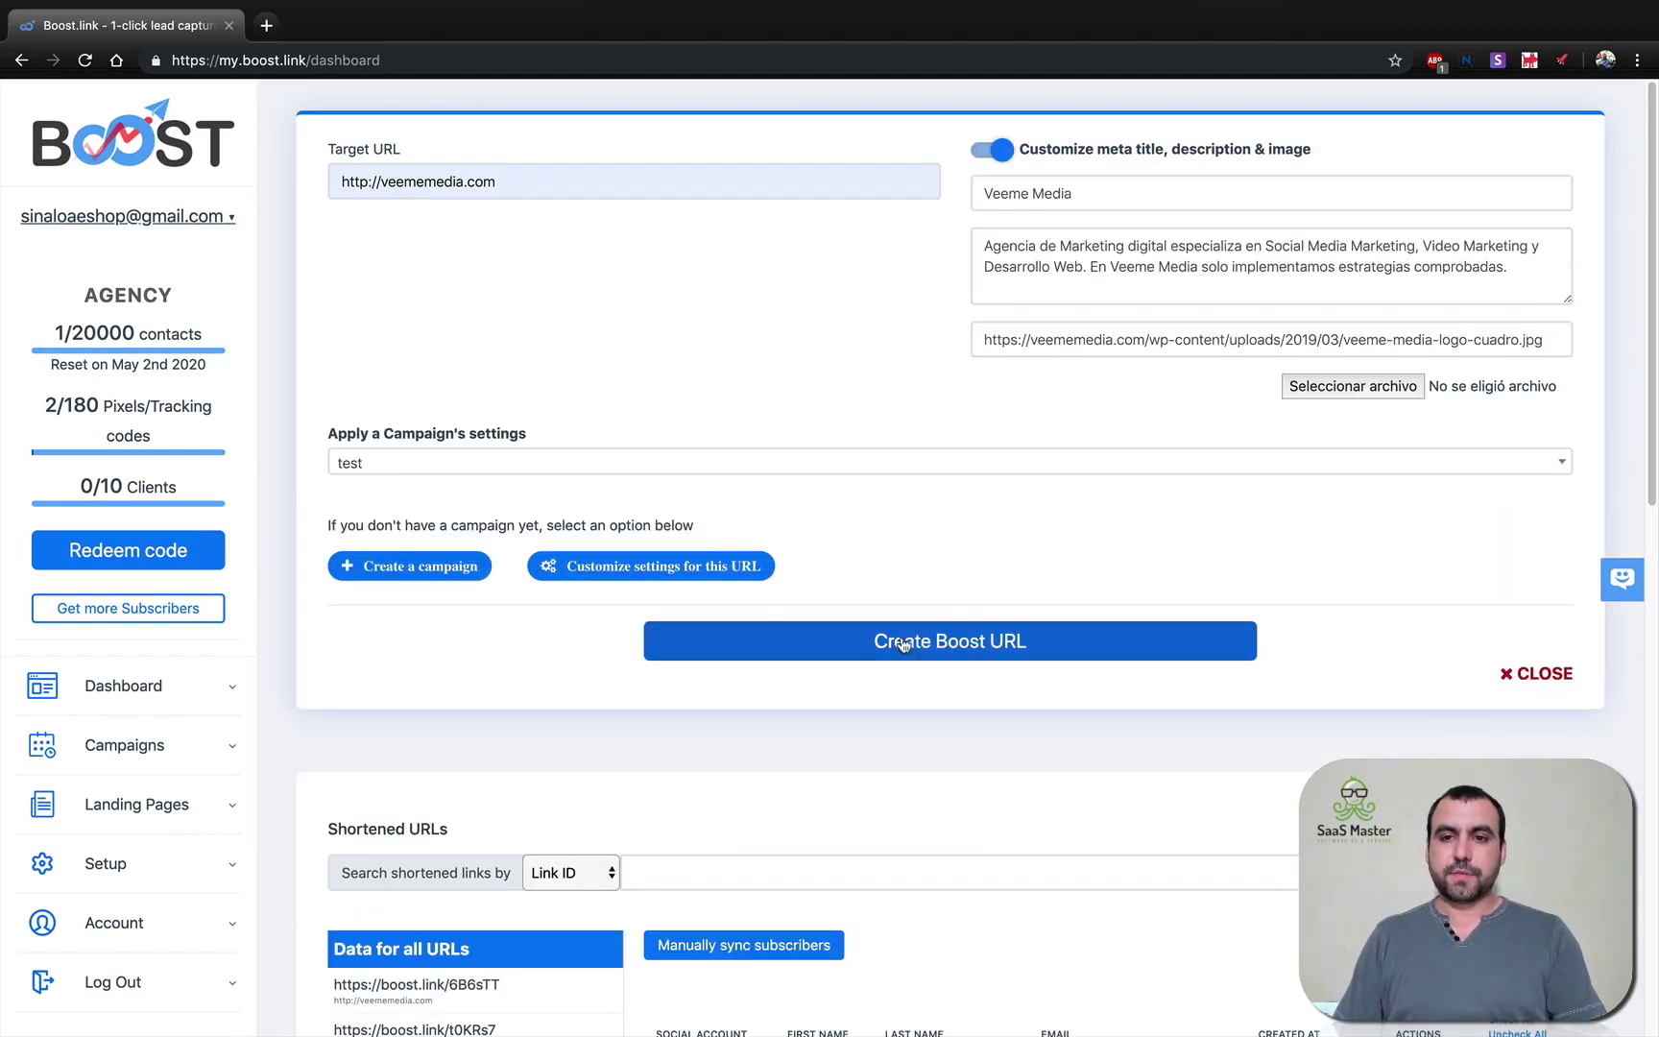
click(915, 648)
scroll(1066, 703, down, 2)
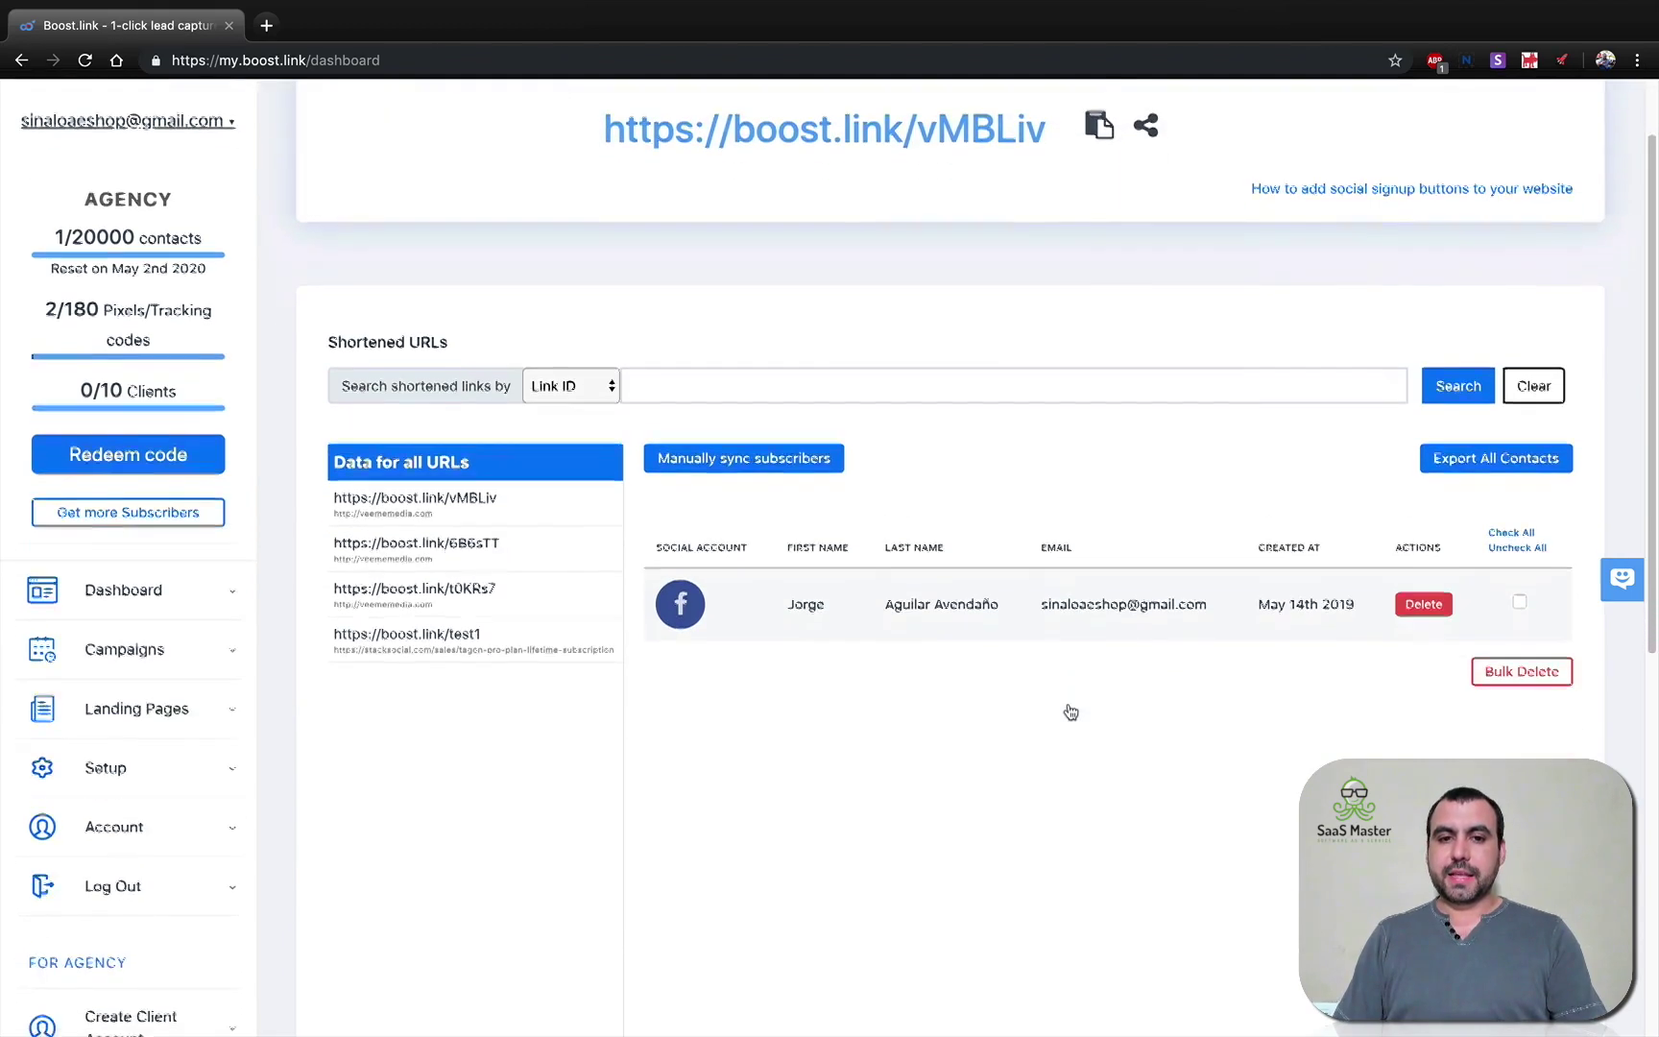
Edit the vMBLiv link's settings and switch on Add tracking code/pixel.
click(518, 477)
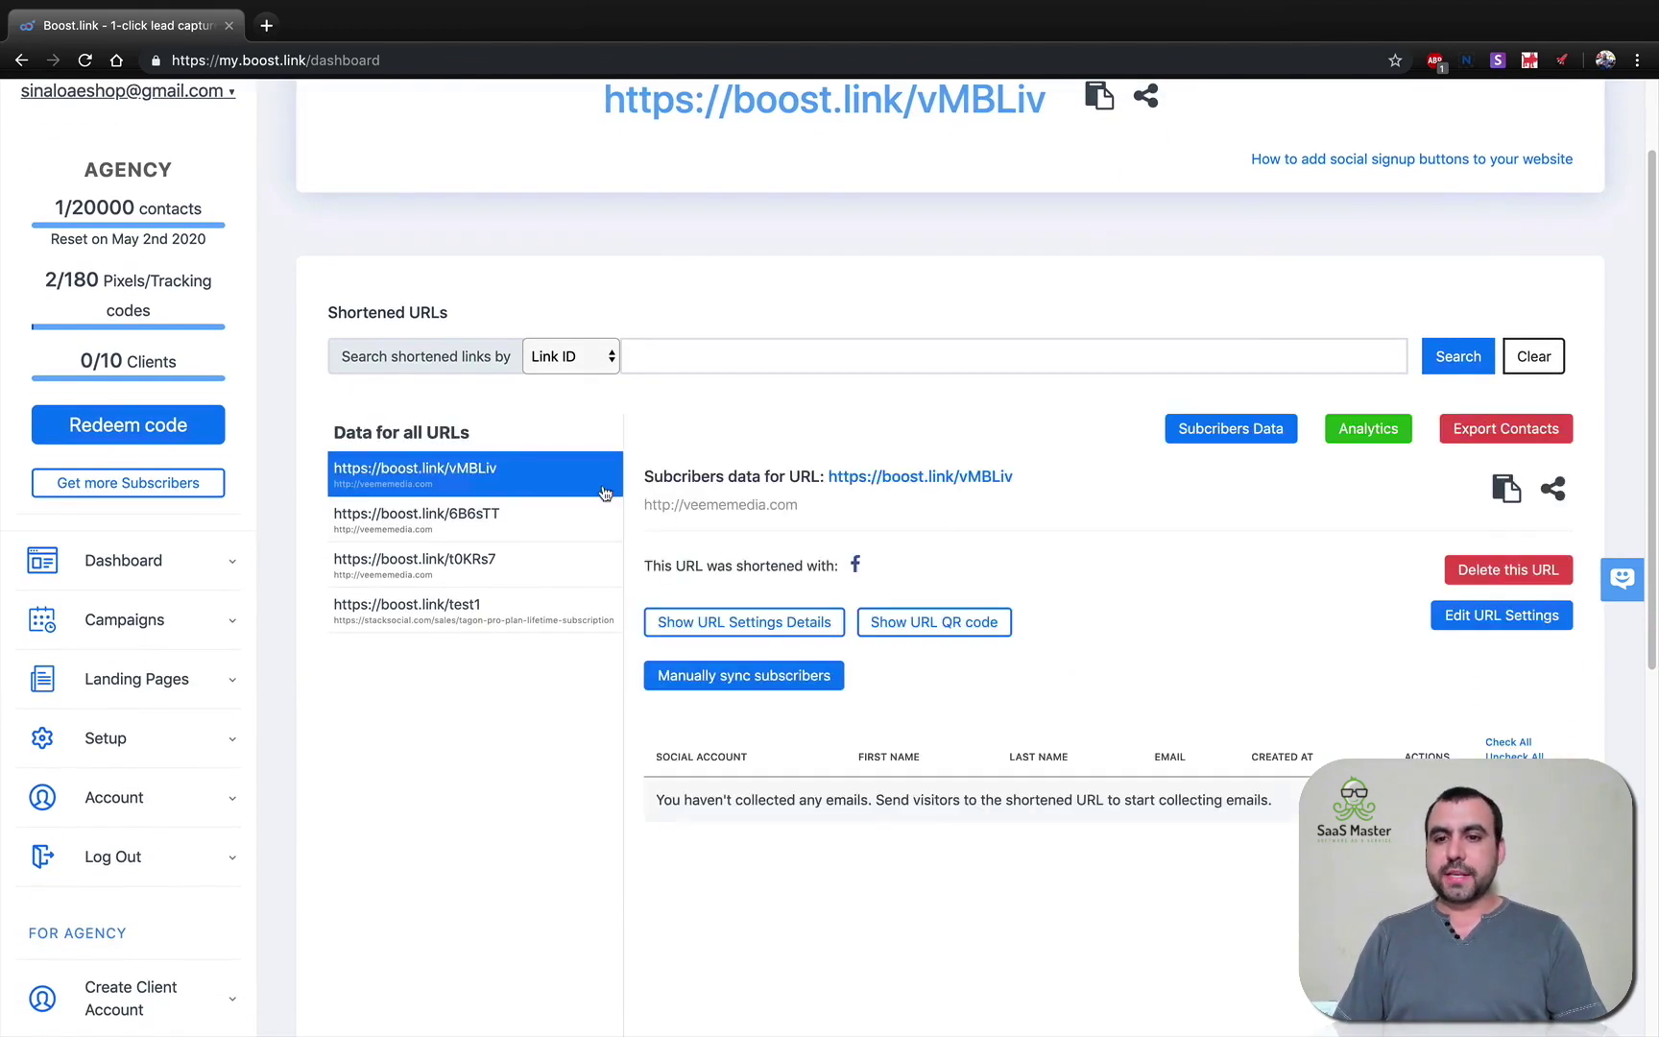
click(1444, 629)
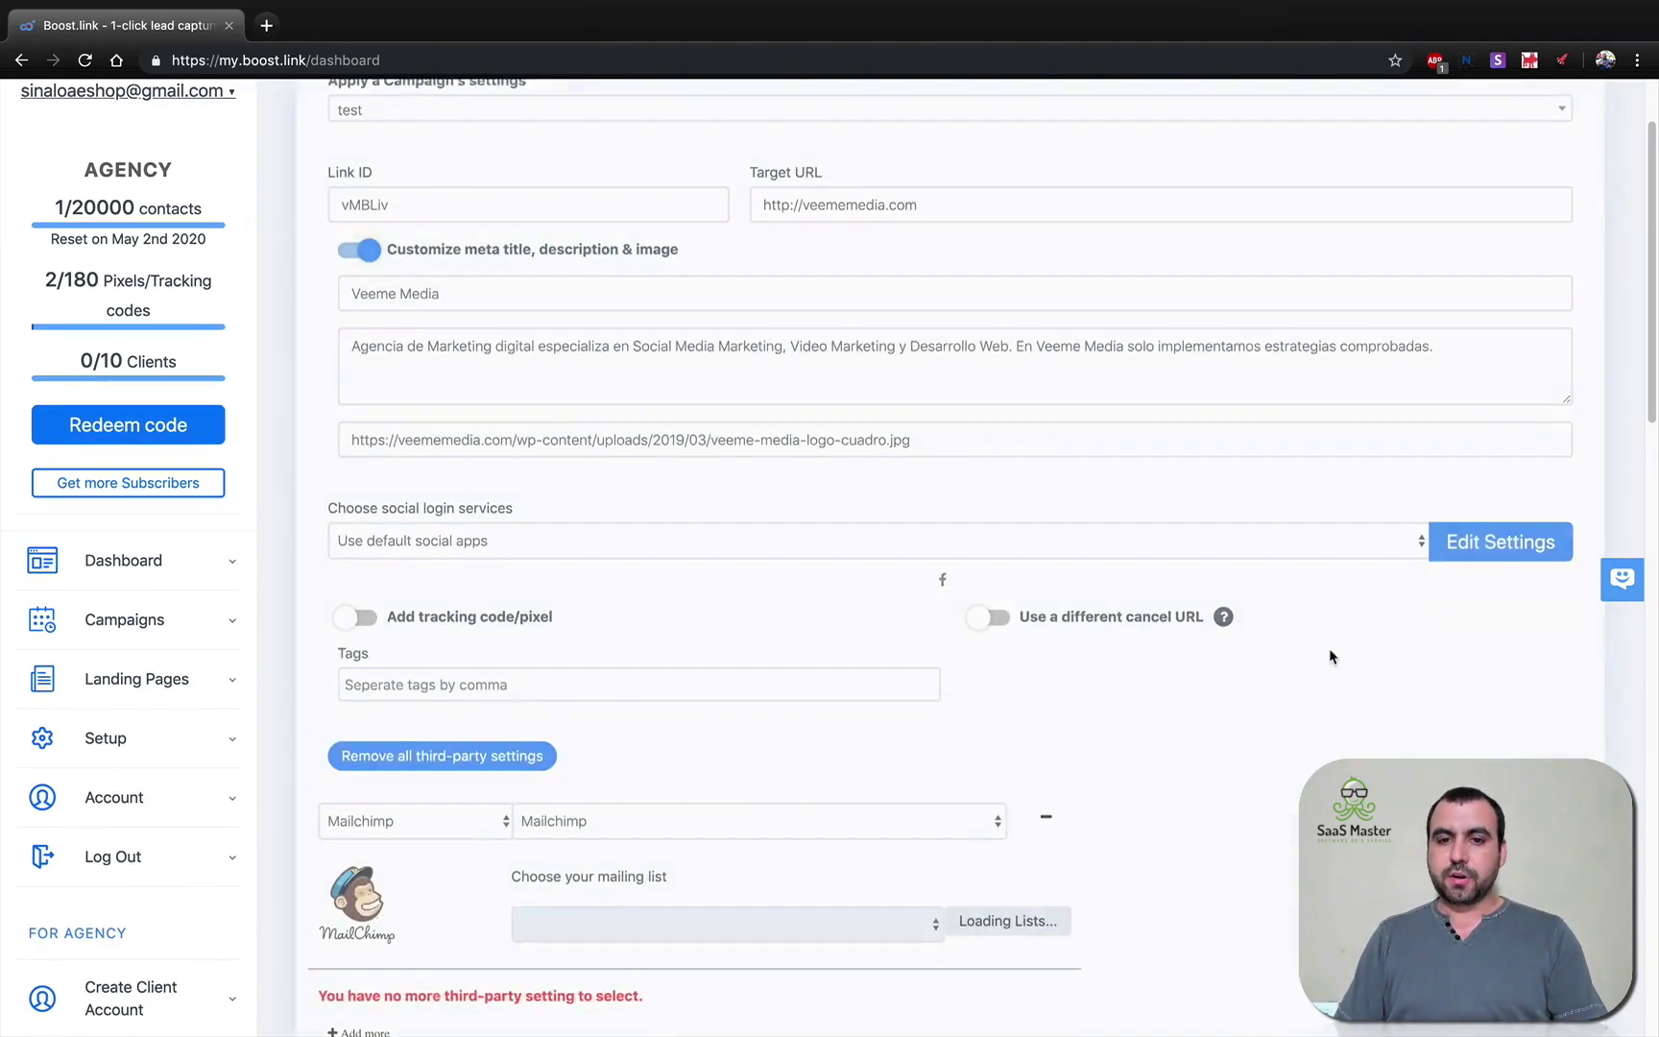
scroll(1285, 682, down, 2)
scroll(1284, 684, down, 2)
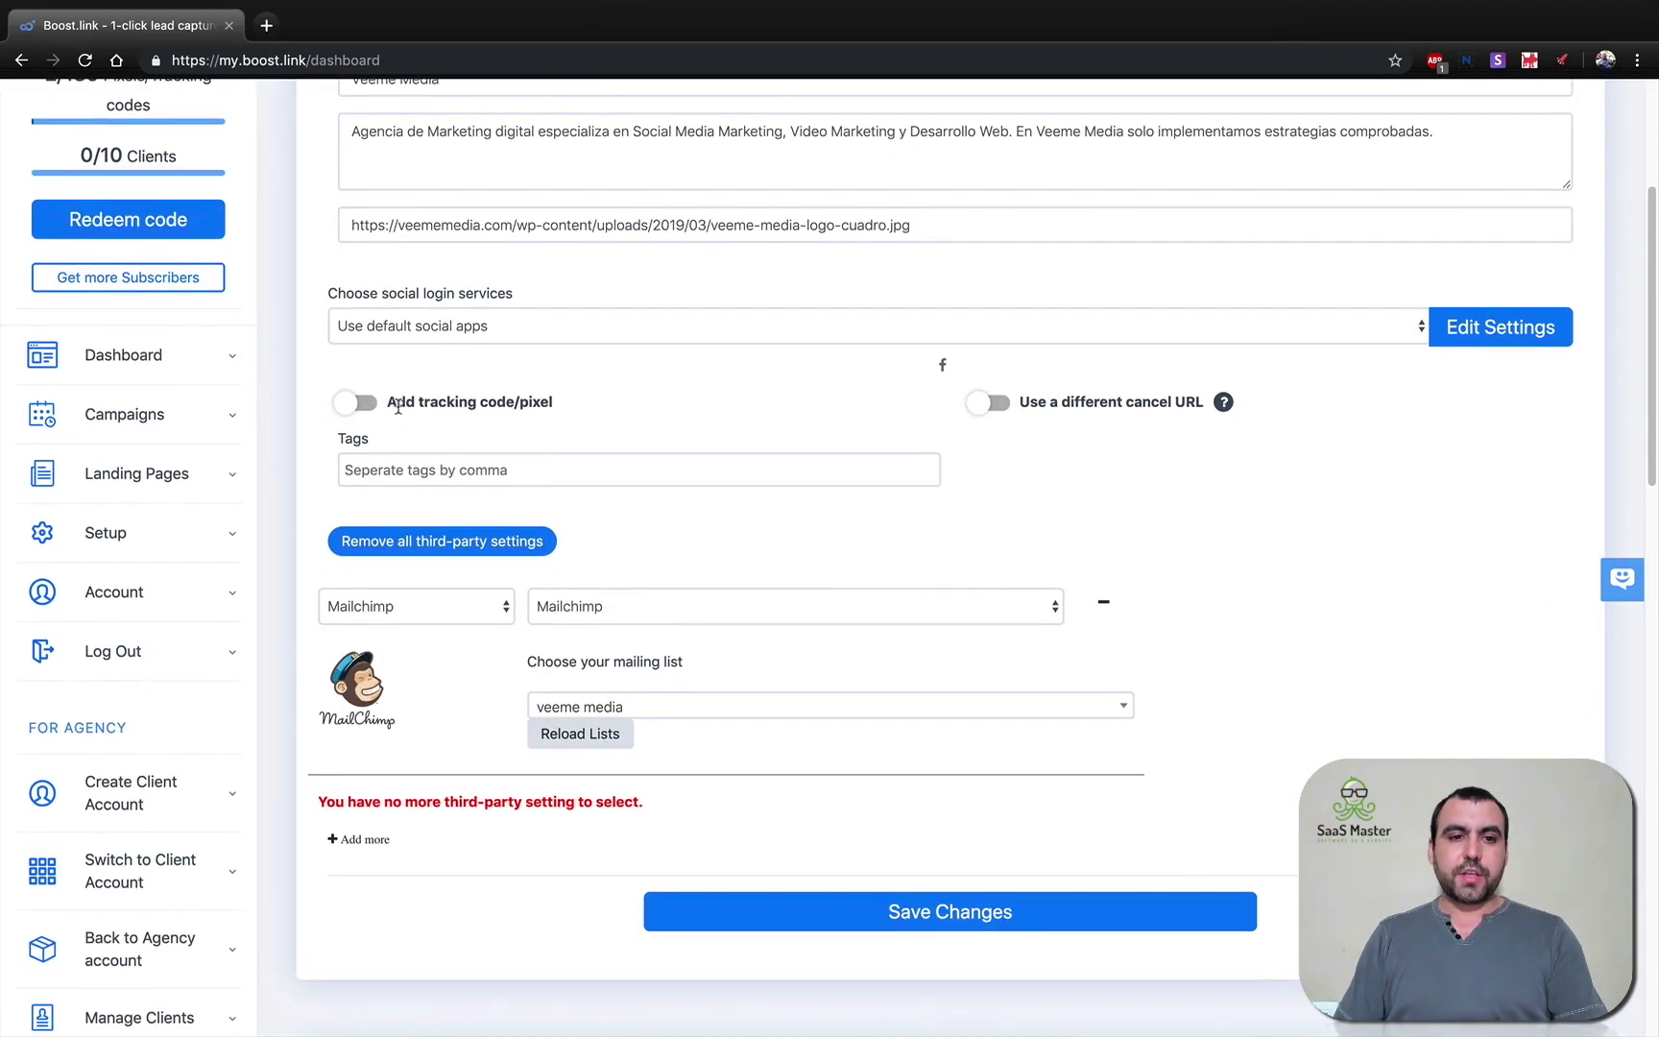
drag(387, 403, 545, 402)
click(519, 402)
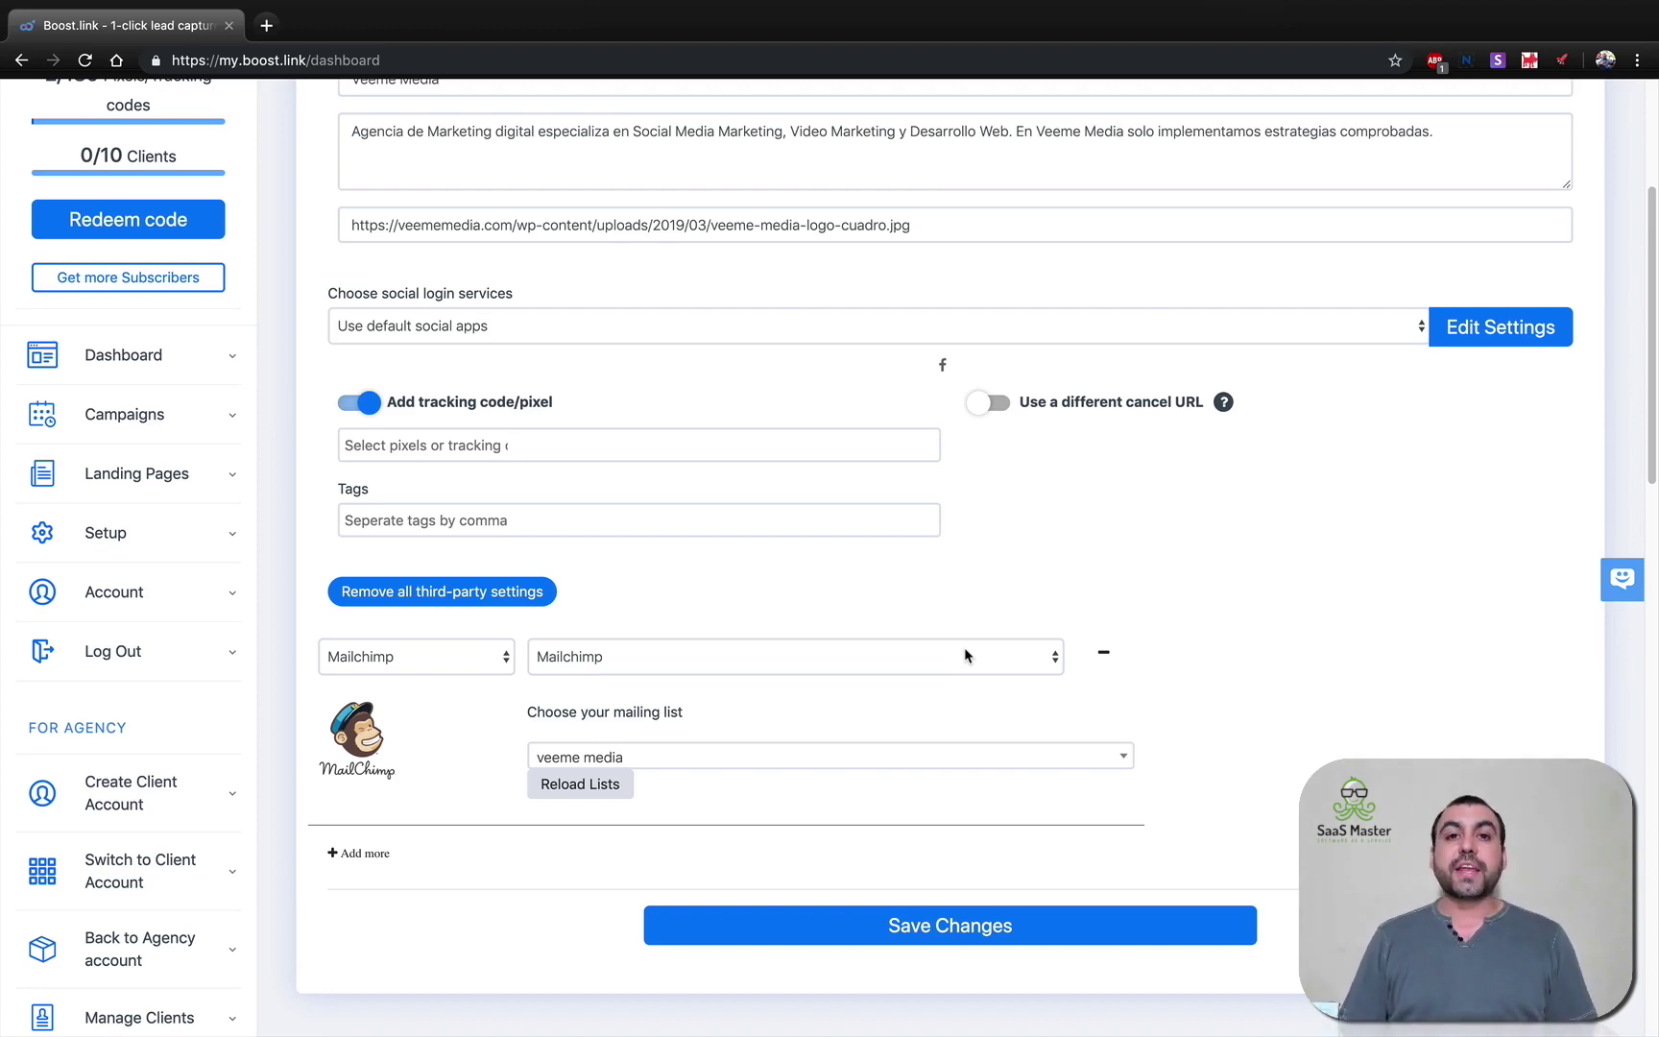
Keep Mailchimp as the link's third-party service, sending to the veeme media list.
click(499, 661)
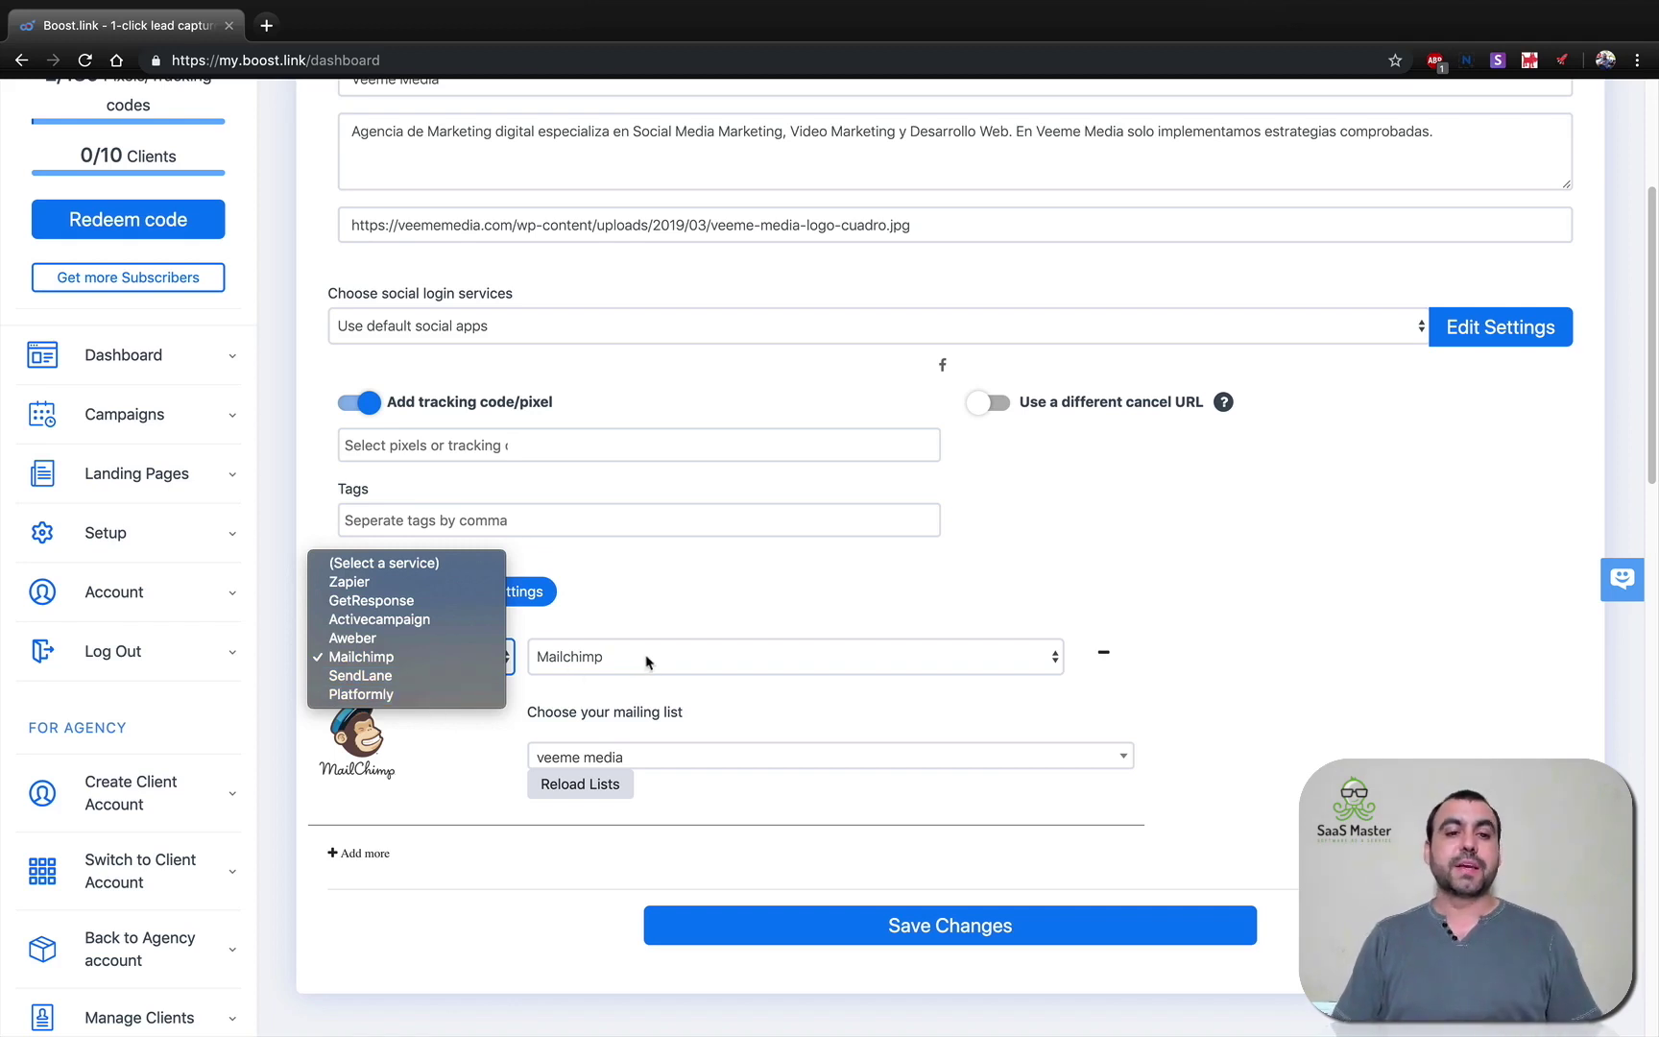
click(1164, 610)
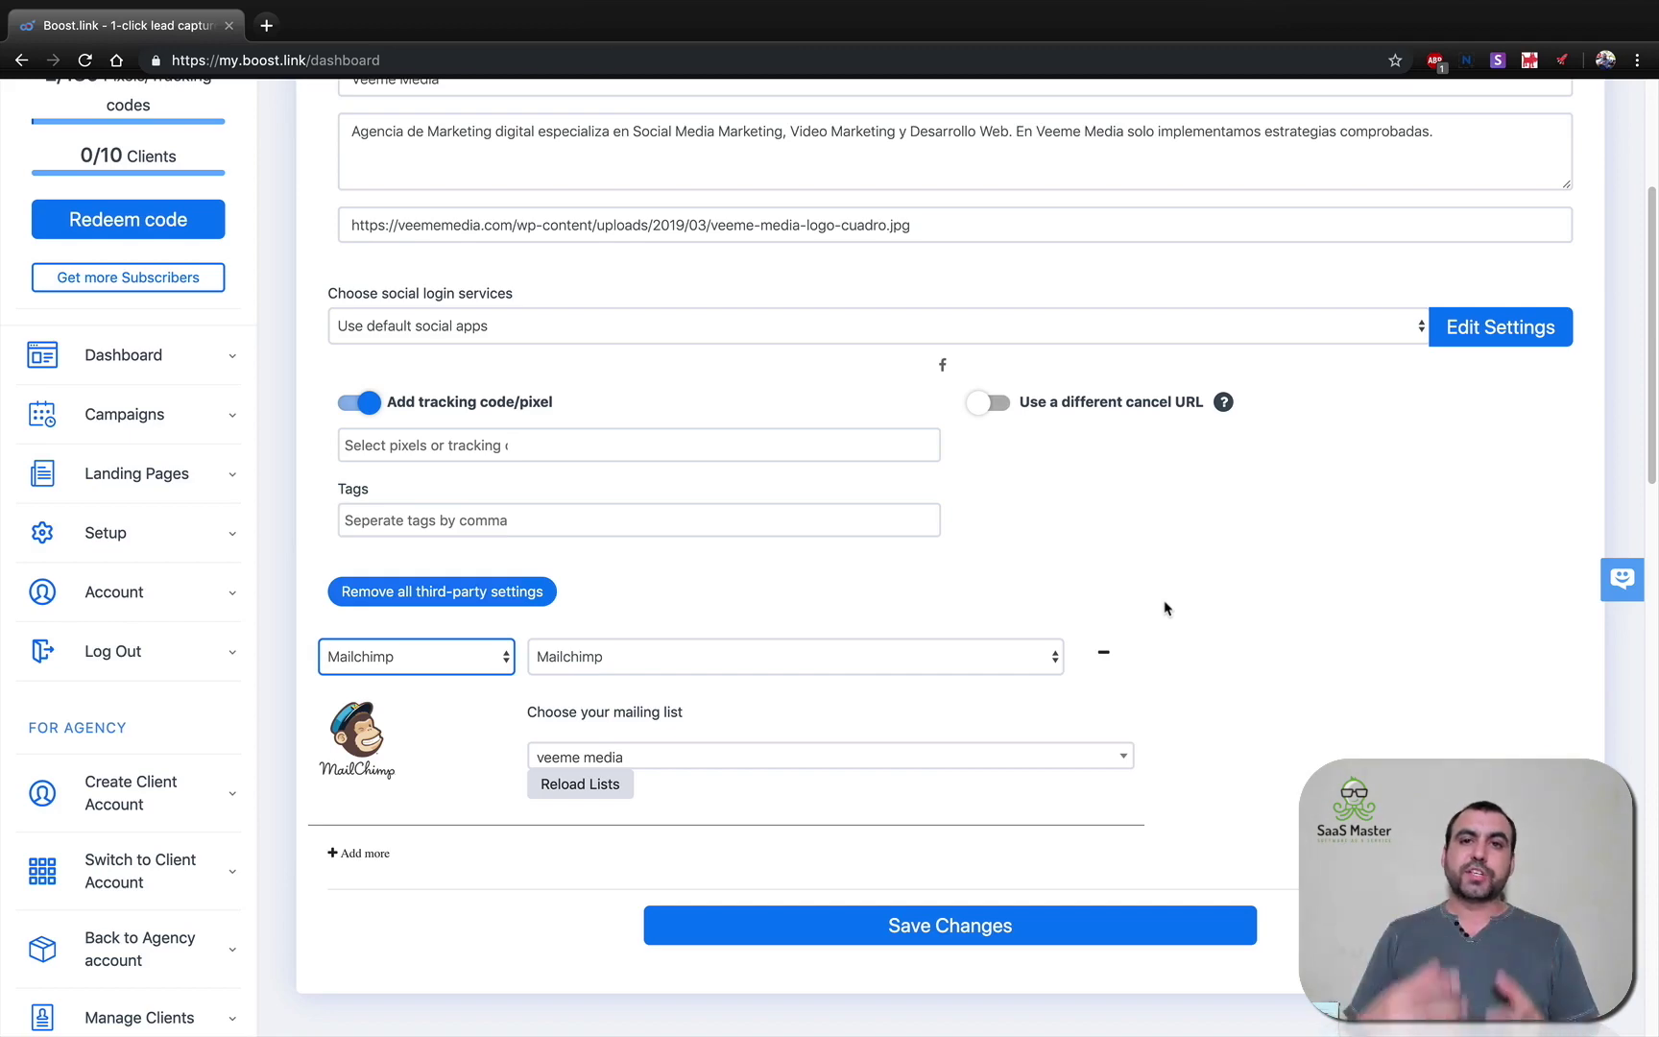
scroll(1165, 608, up, 4)
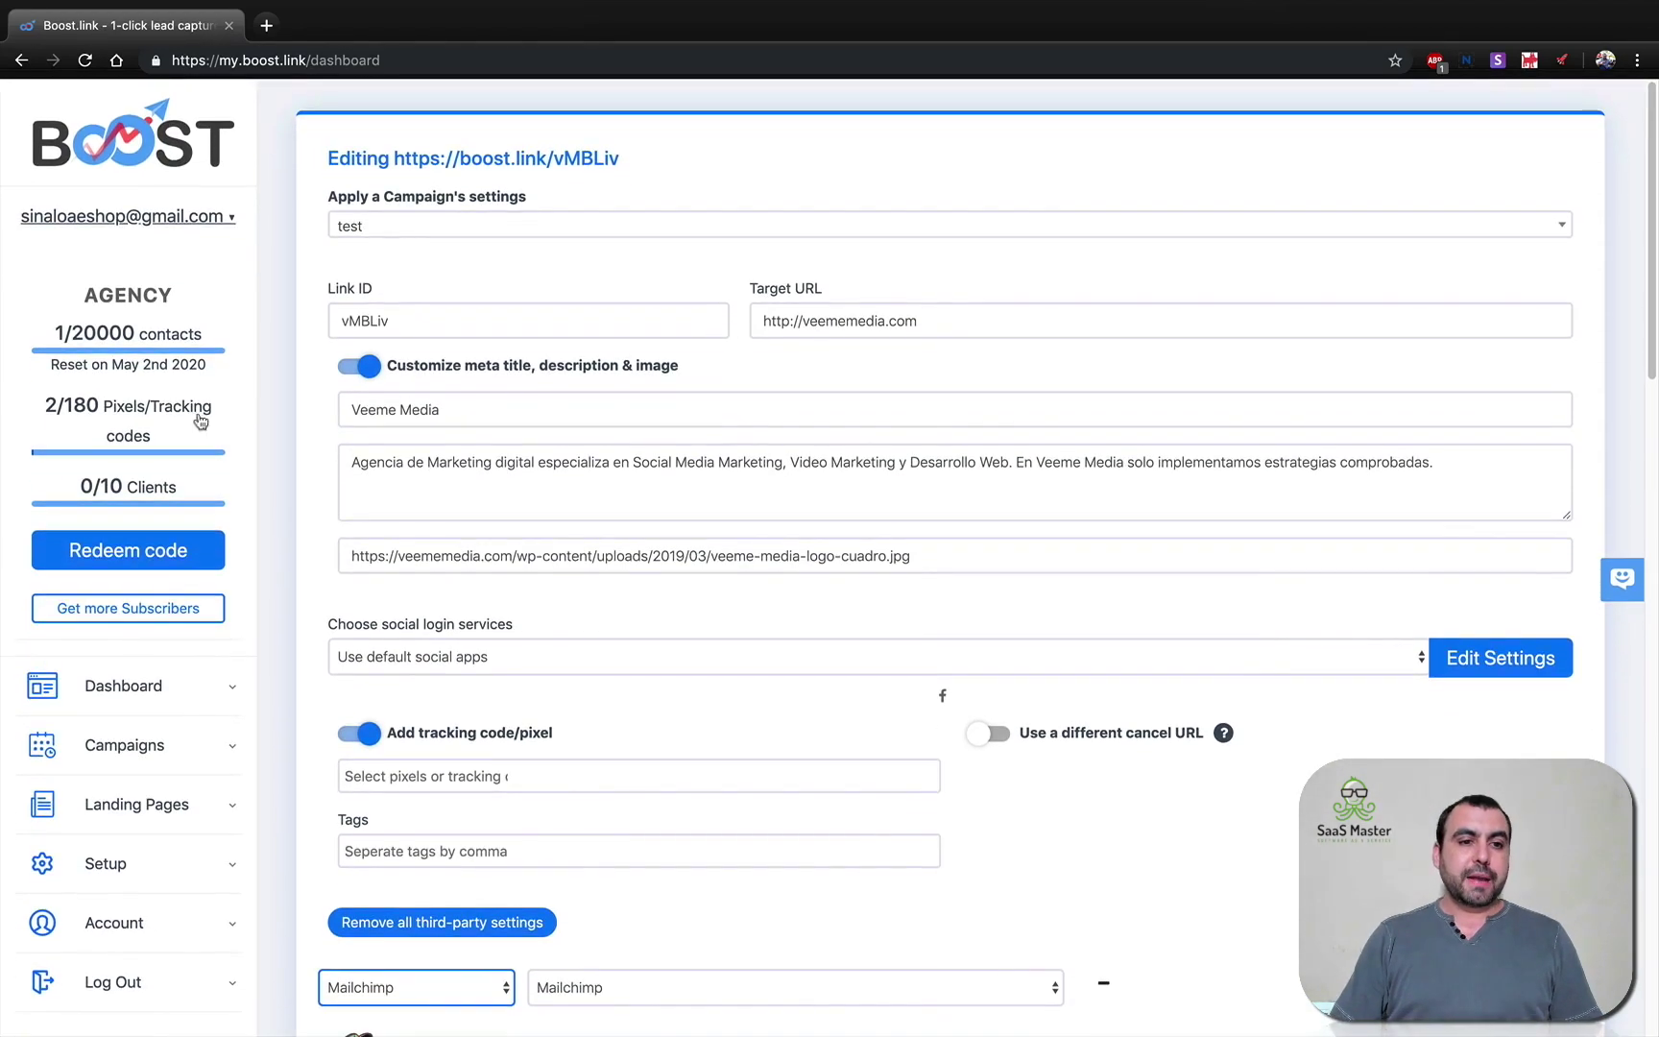
click(129, 684)
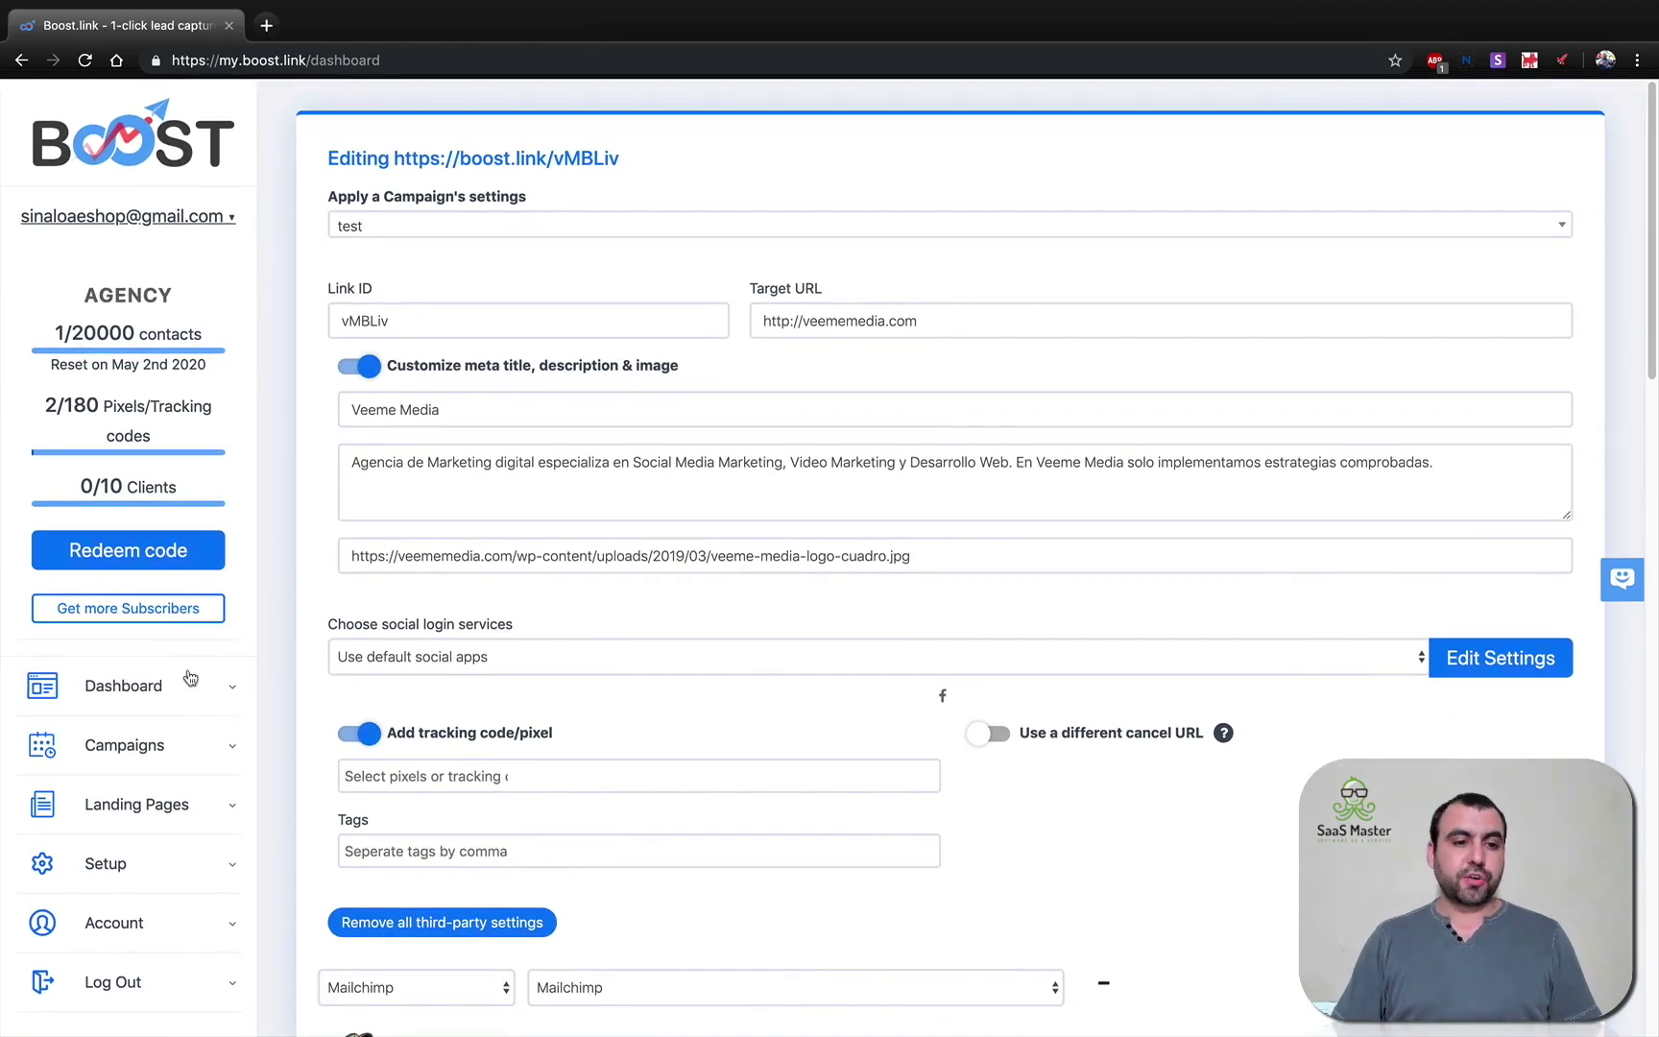
scroll(635, 768, down, 10)
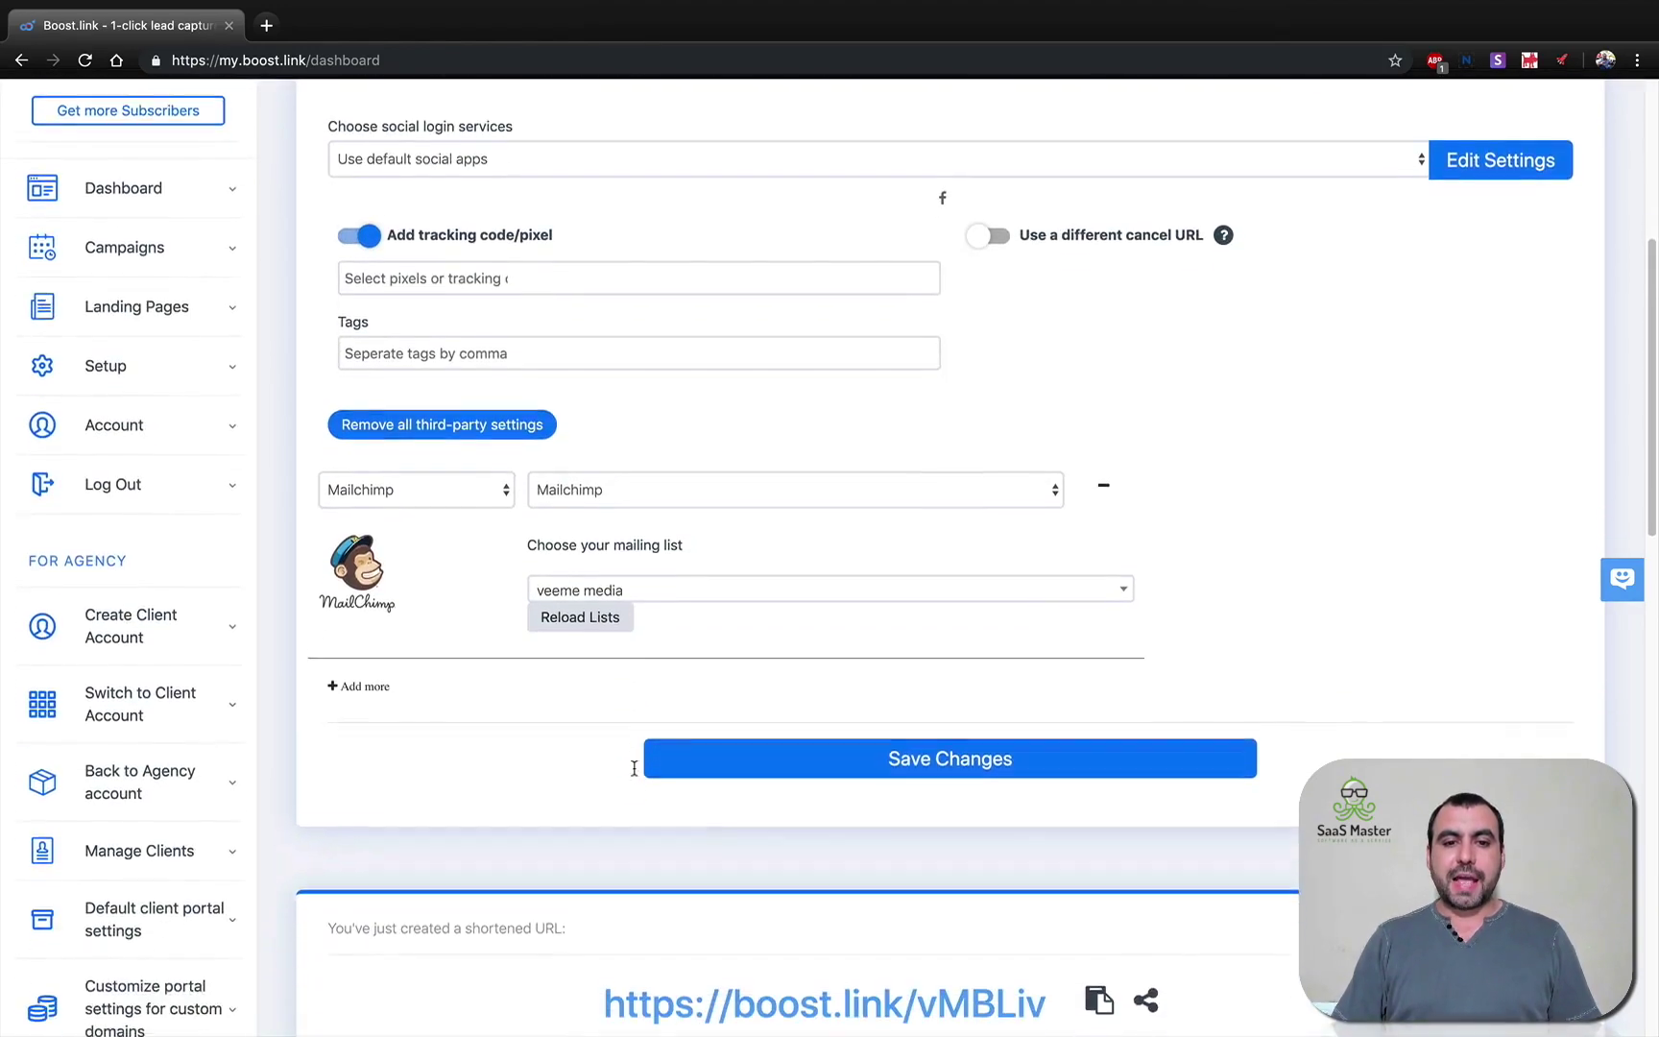
scroll(634, 775, down, 8)
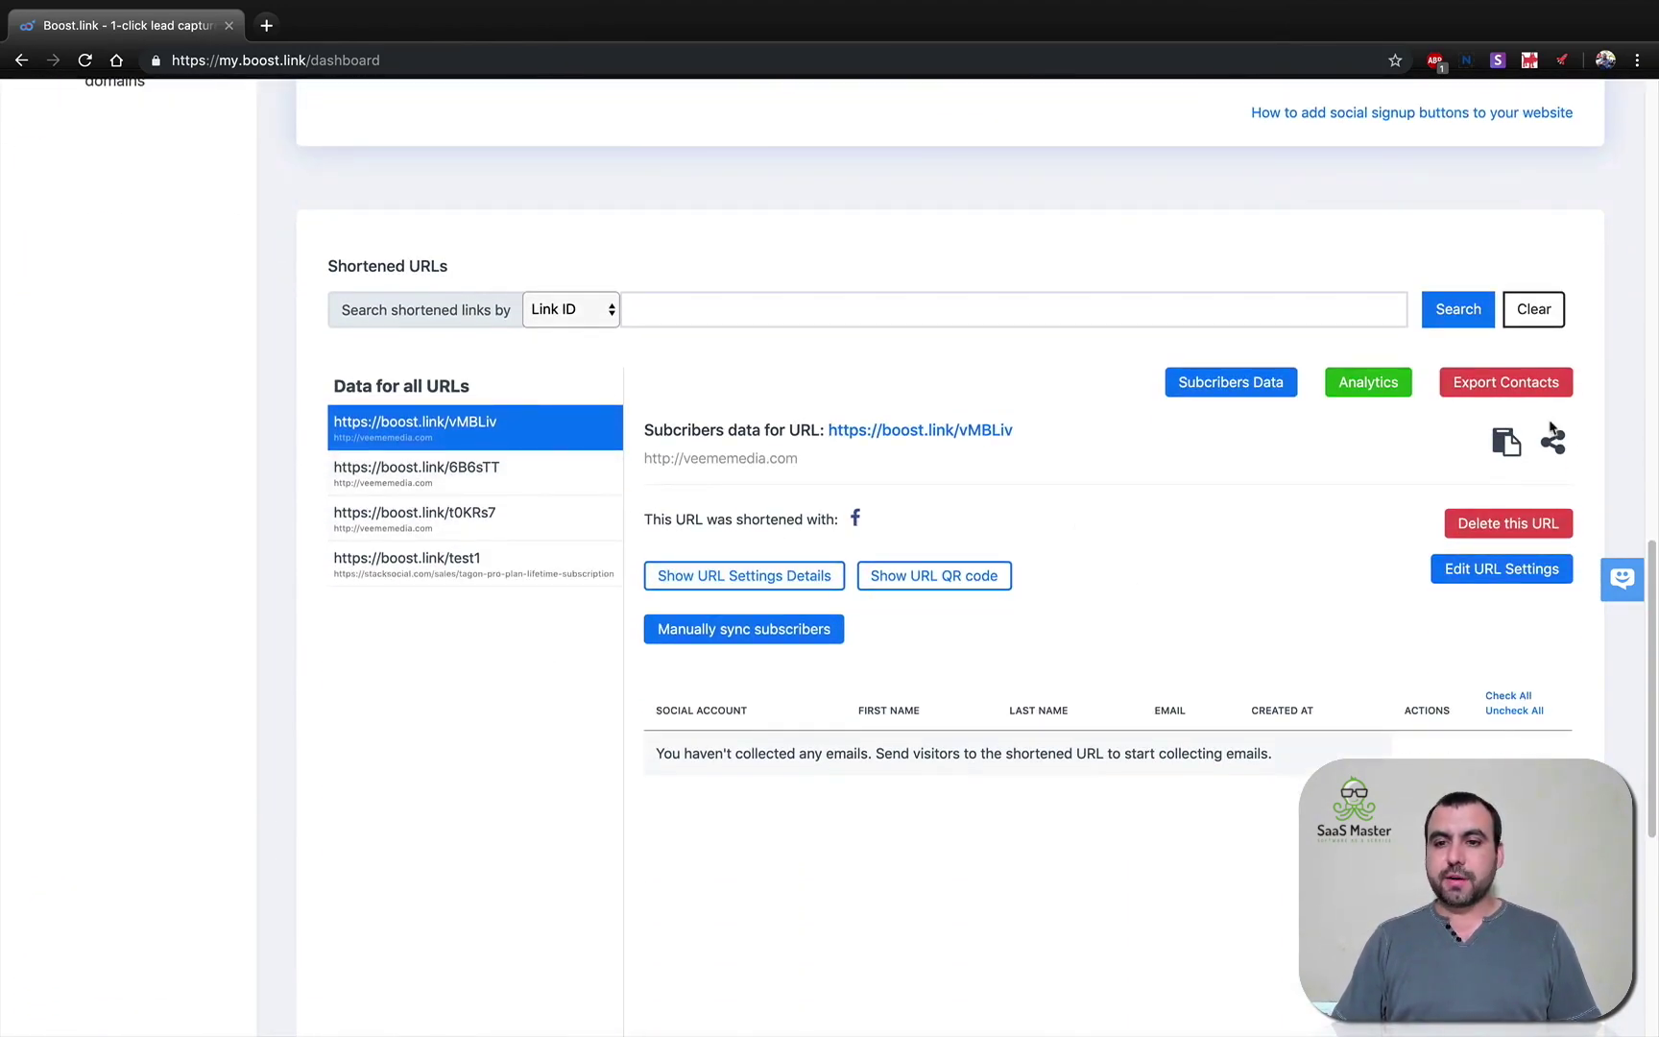
click(1507, 442)
click(1637, 59)
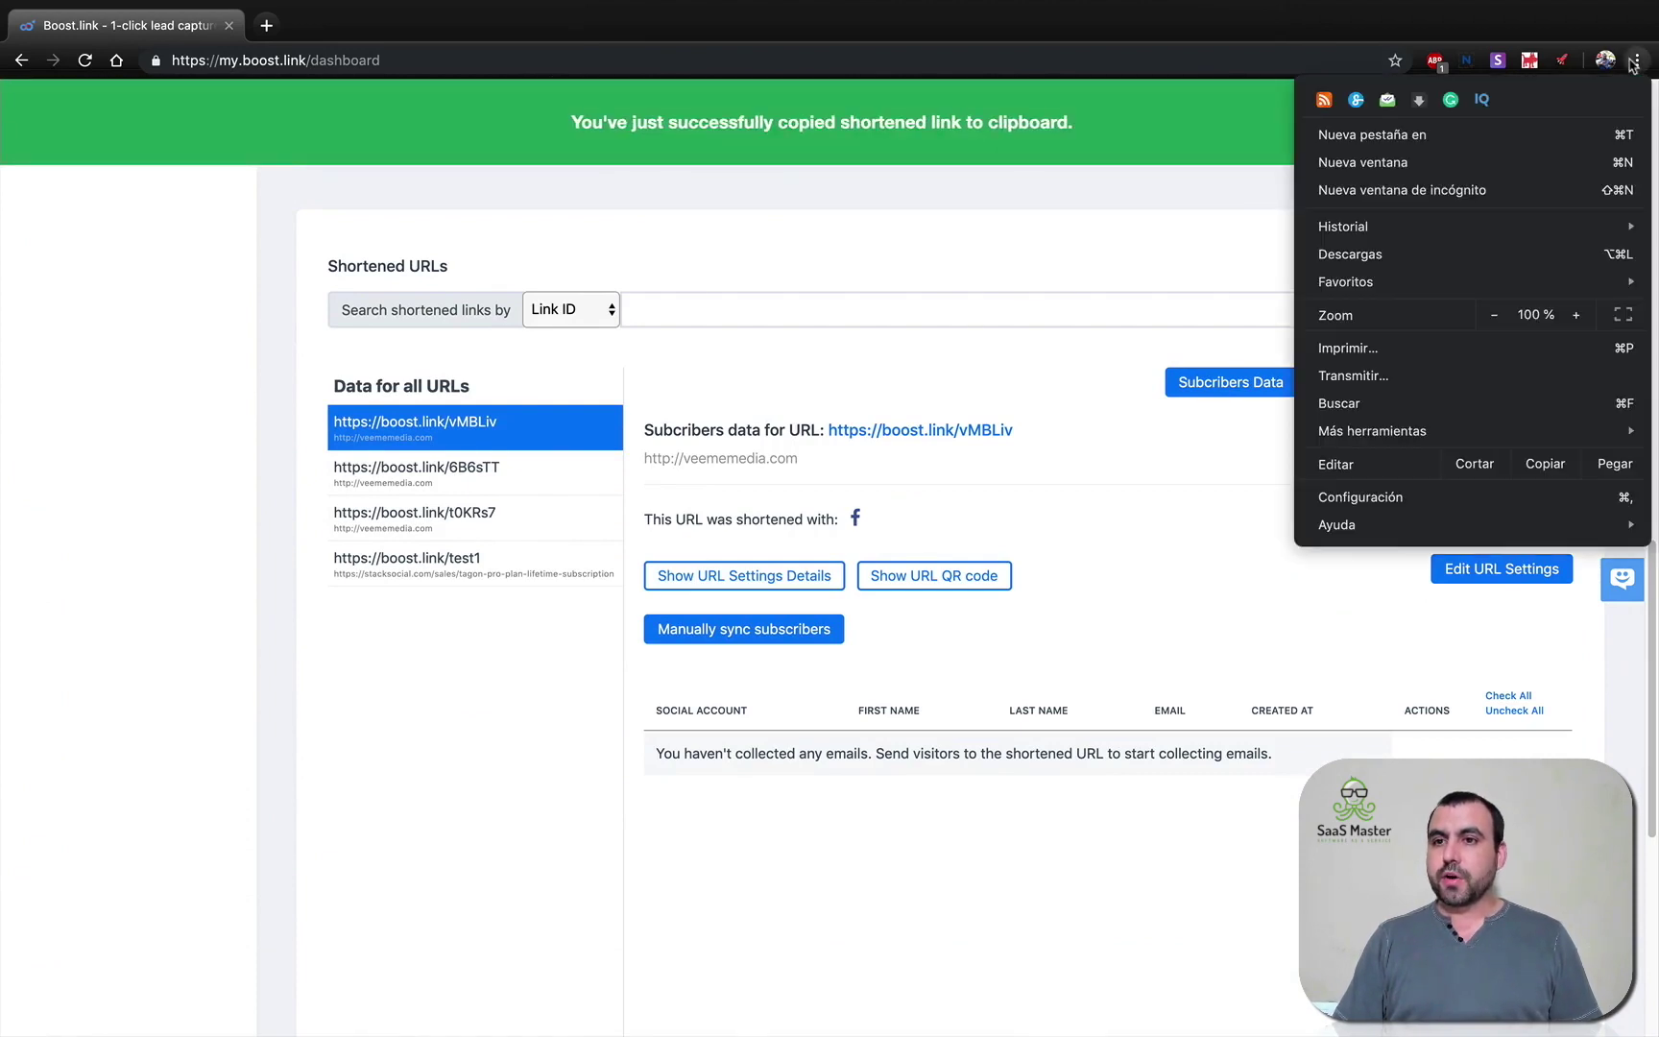
click(1527, 190)
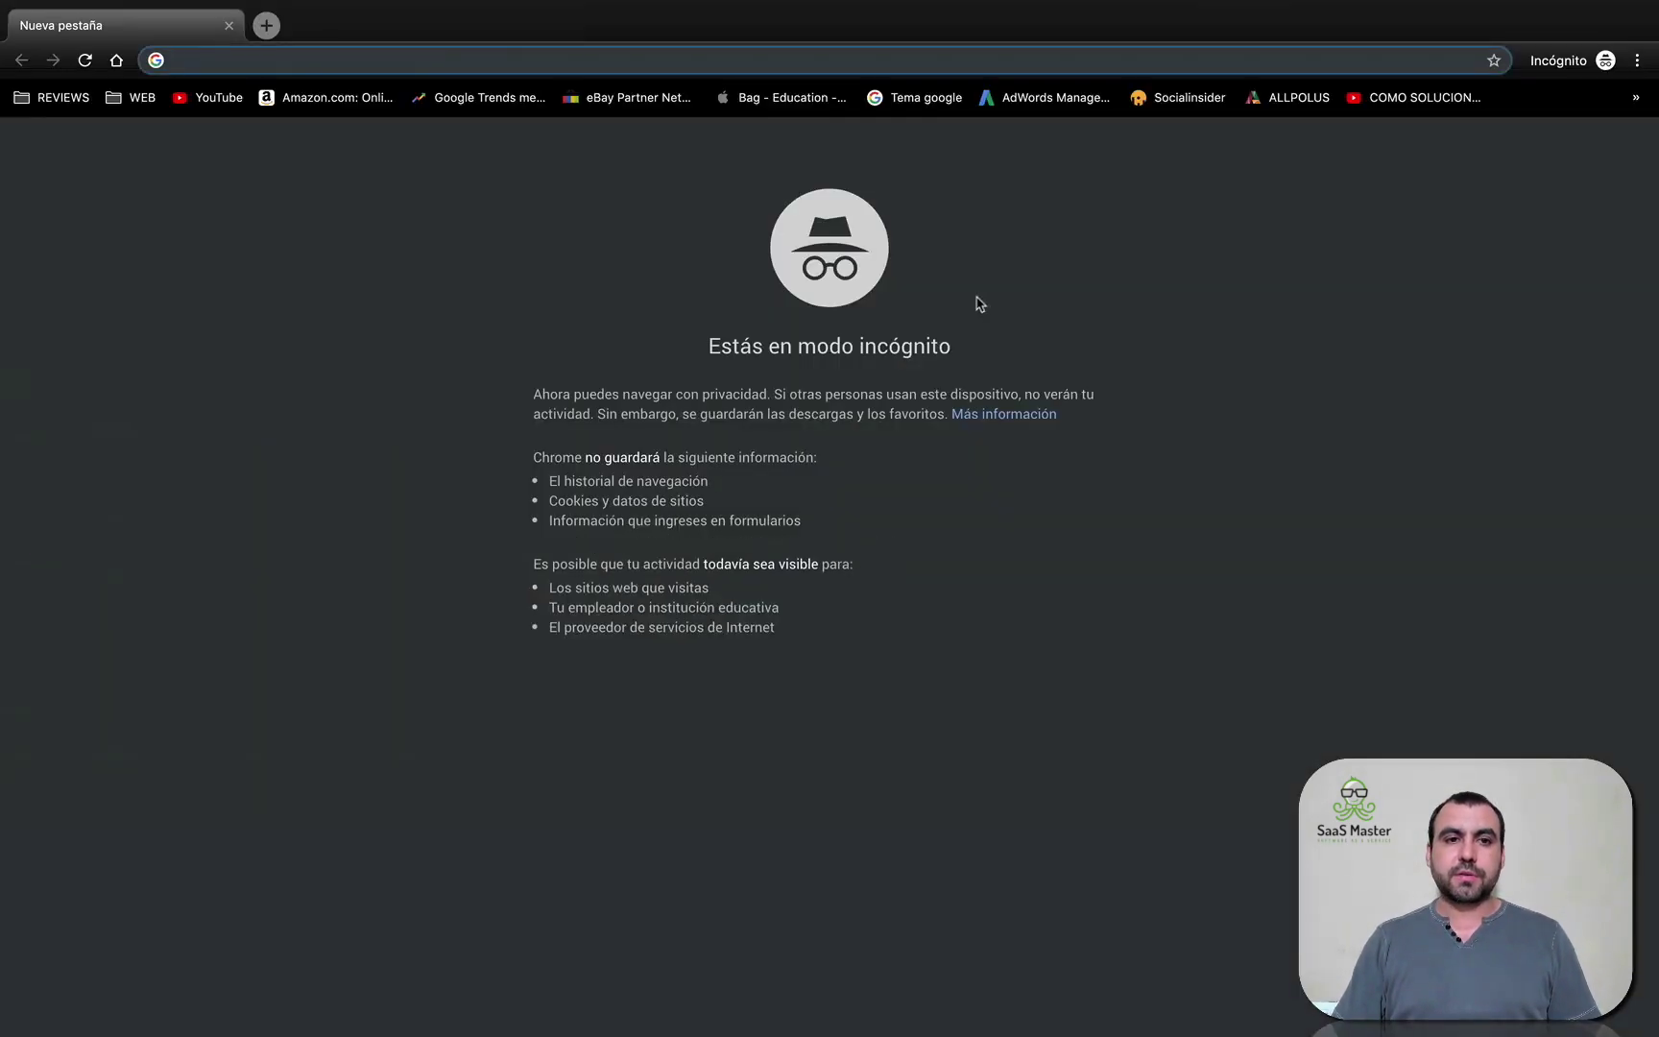
key(ctrl+v)
key(Return)
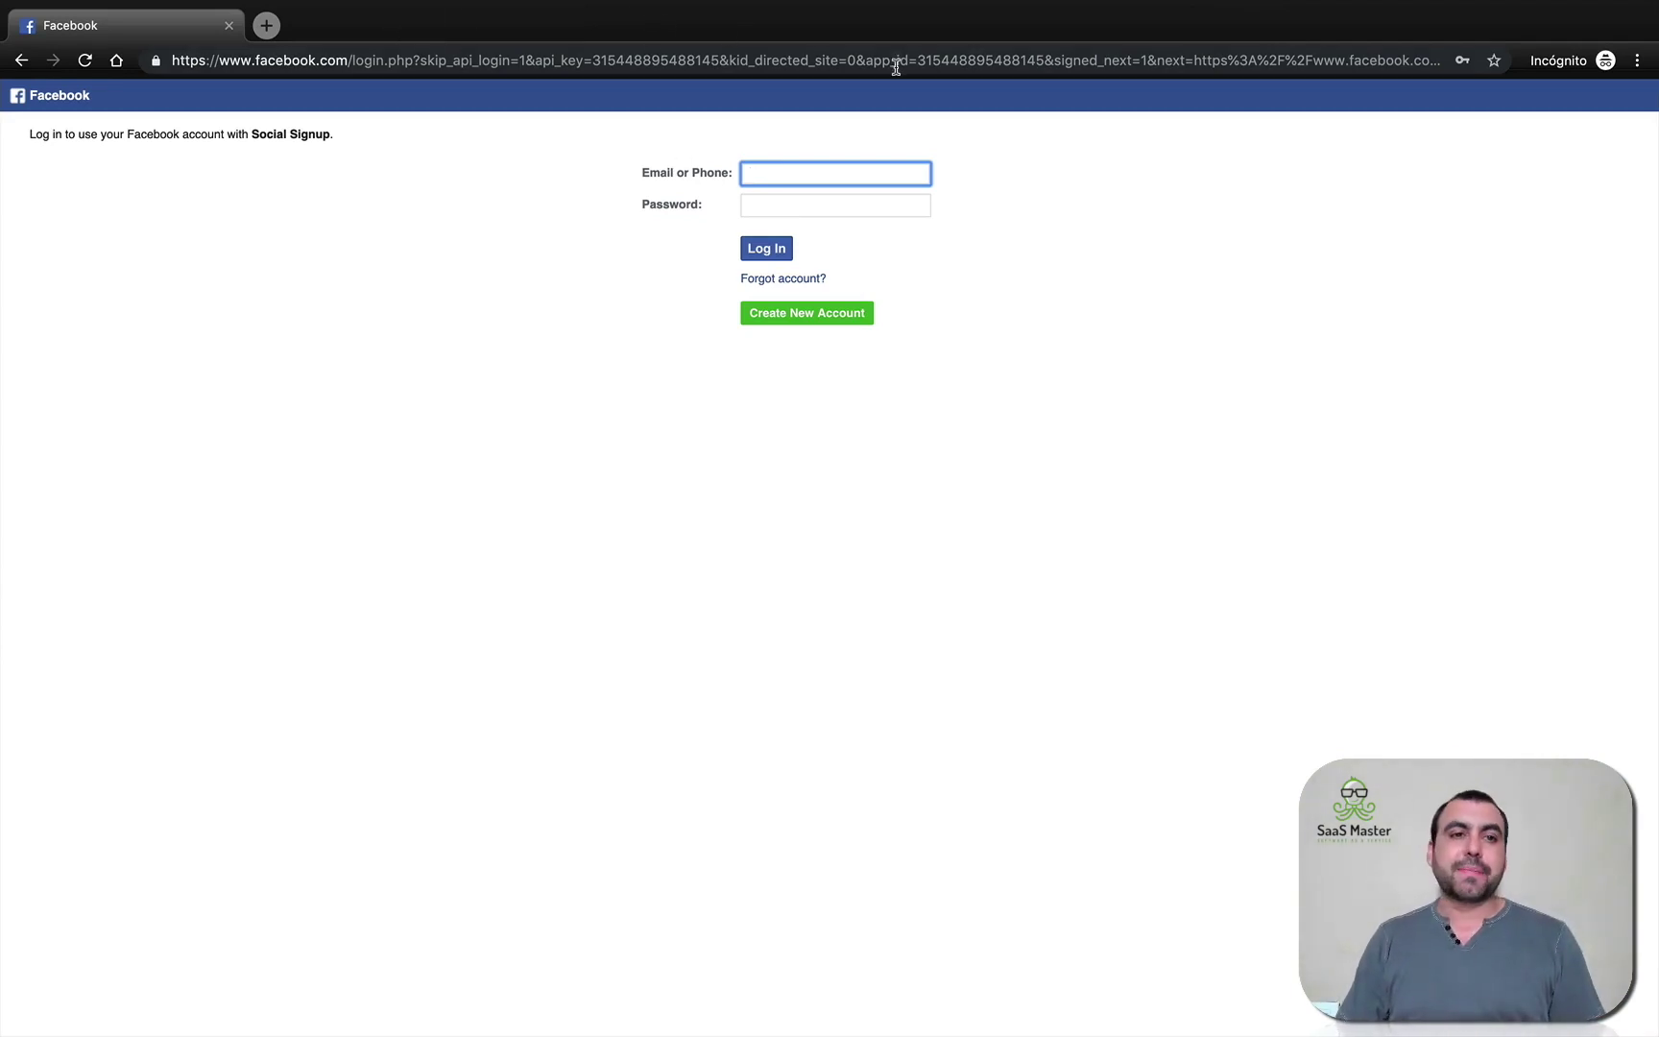
click(1605, 61)
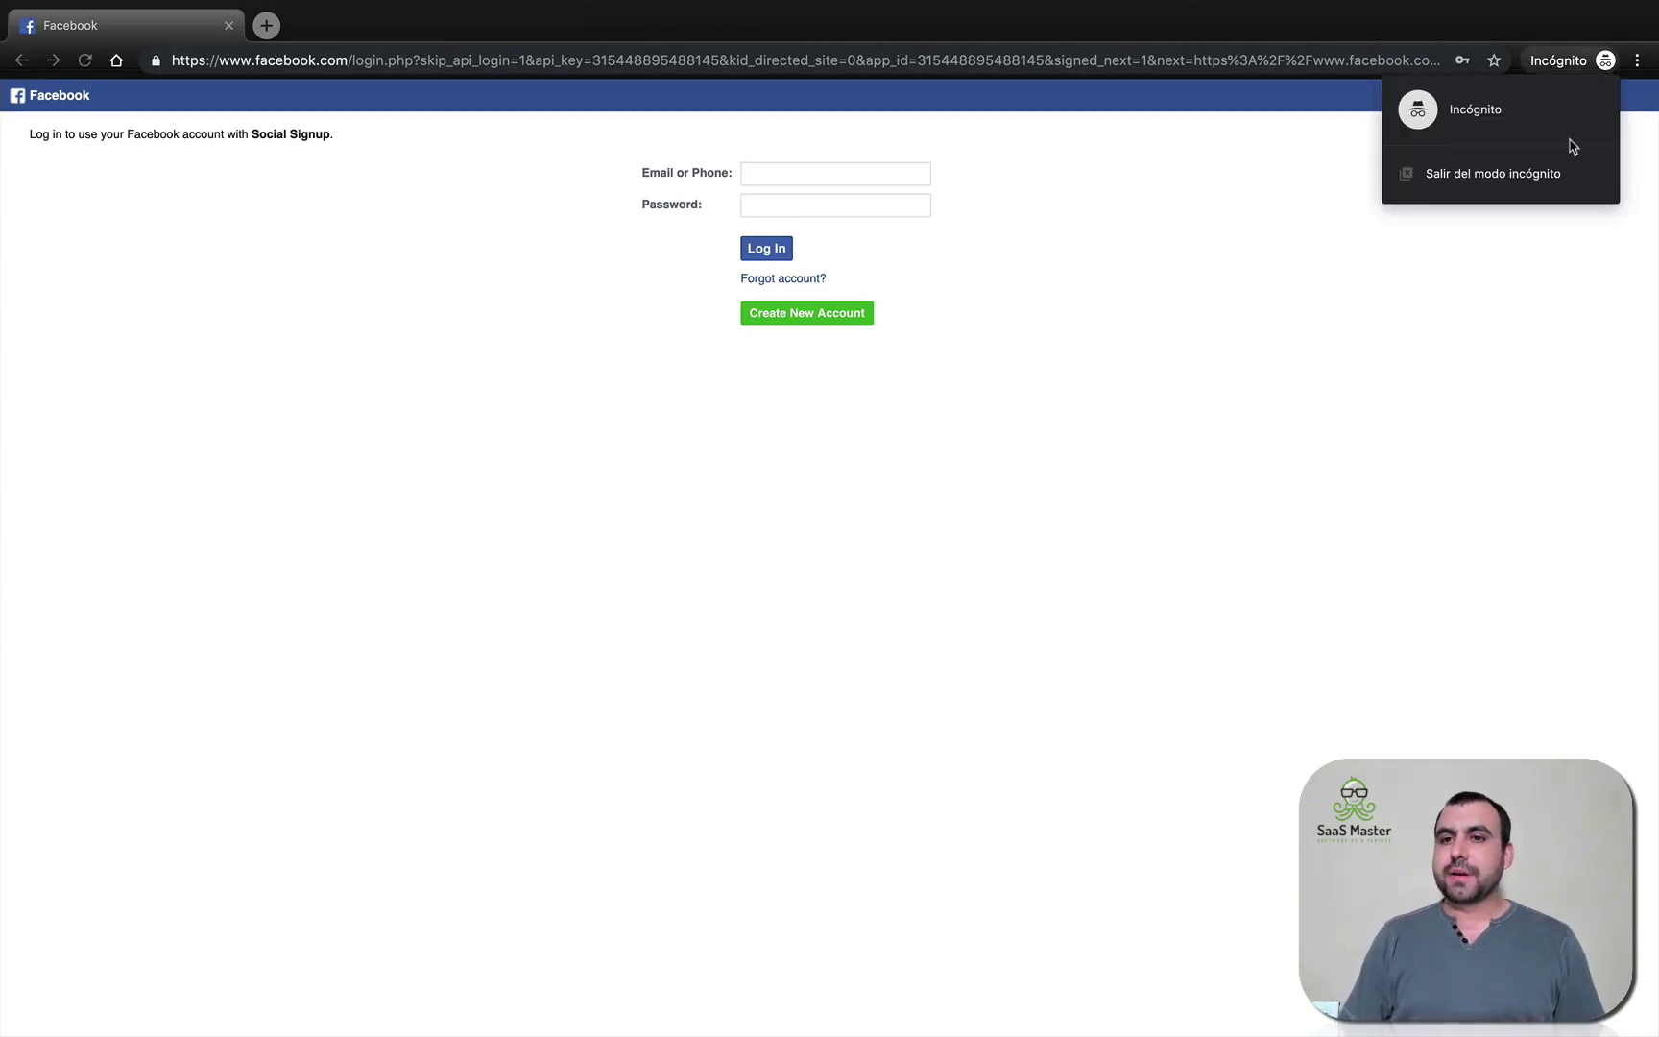
click(1524, 185)
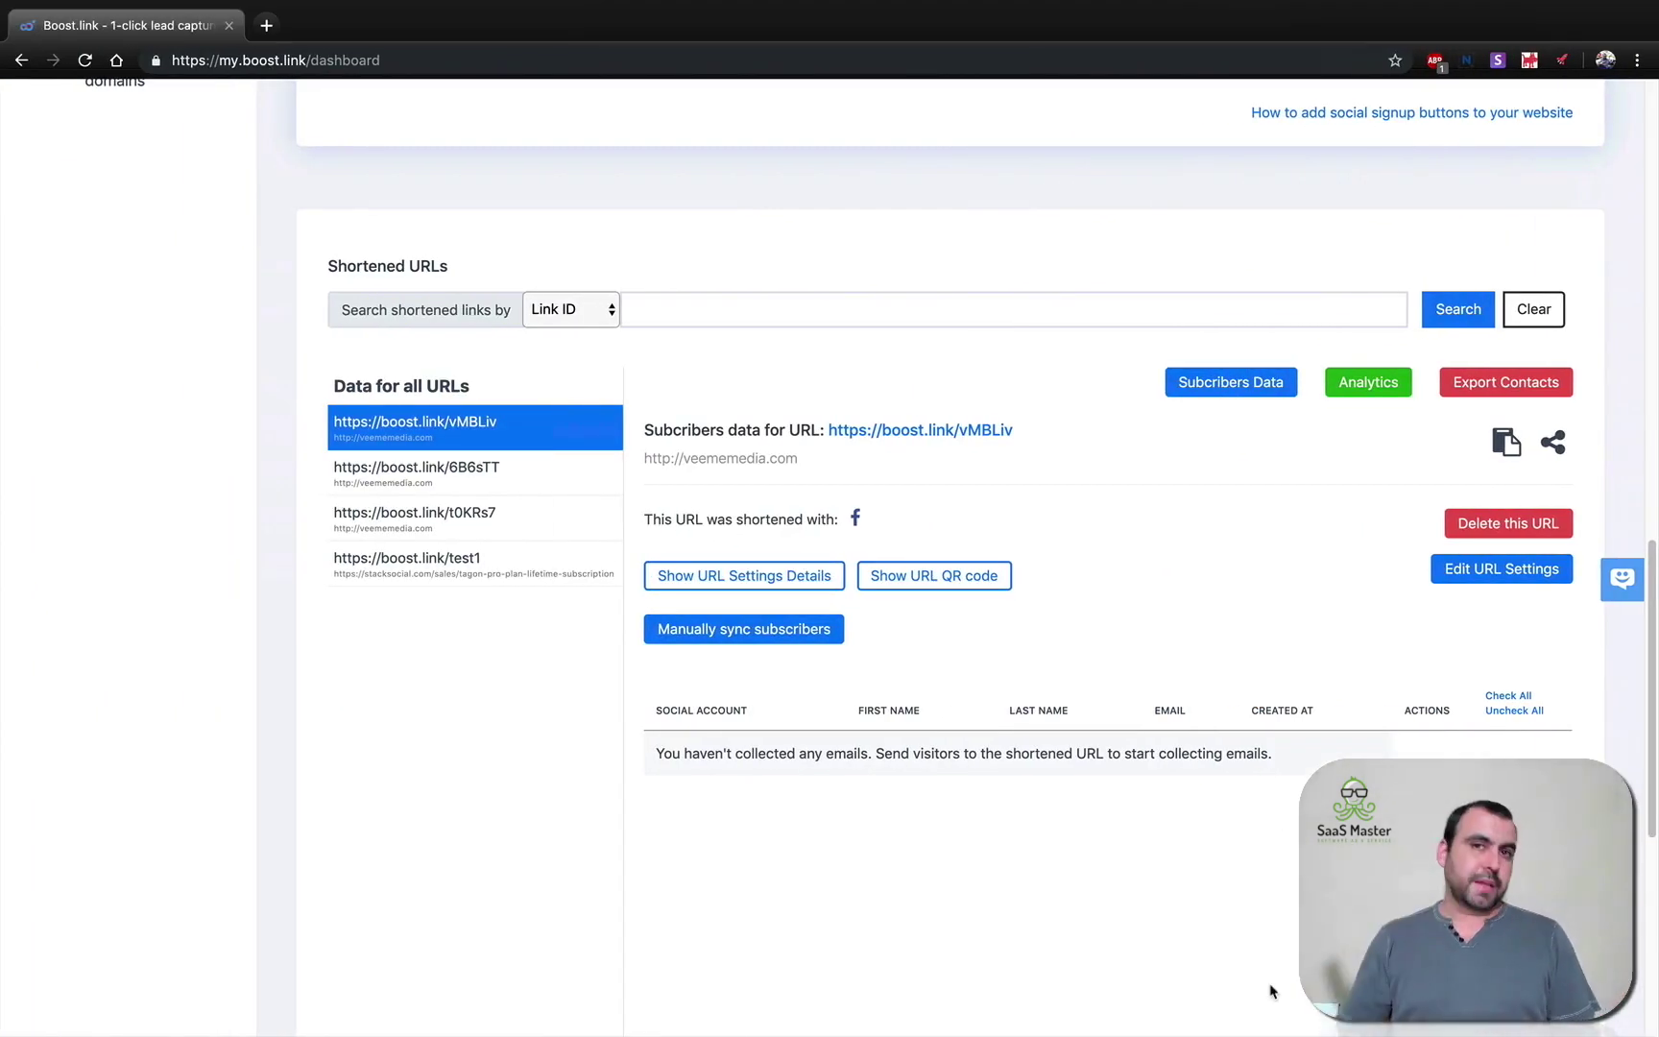
Expand the Setup section in the sidebar and go to the Custom domains settings page.
scroll(1270, 990, up, 15)
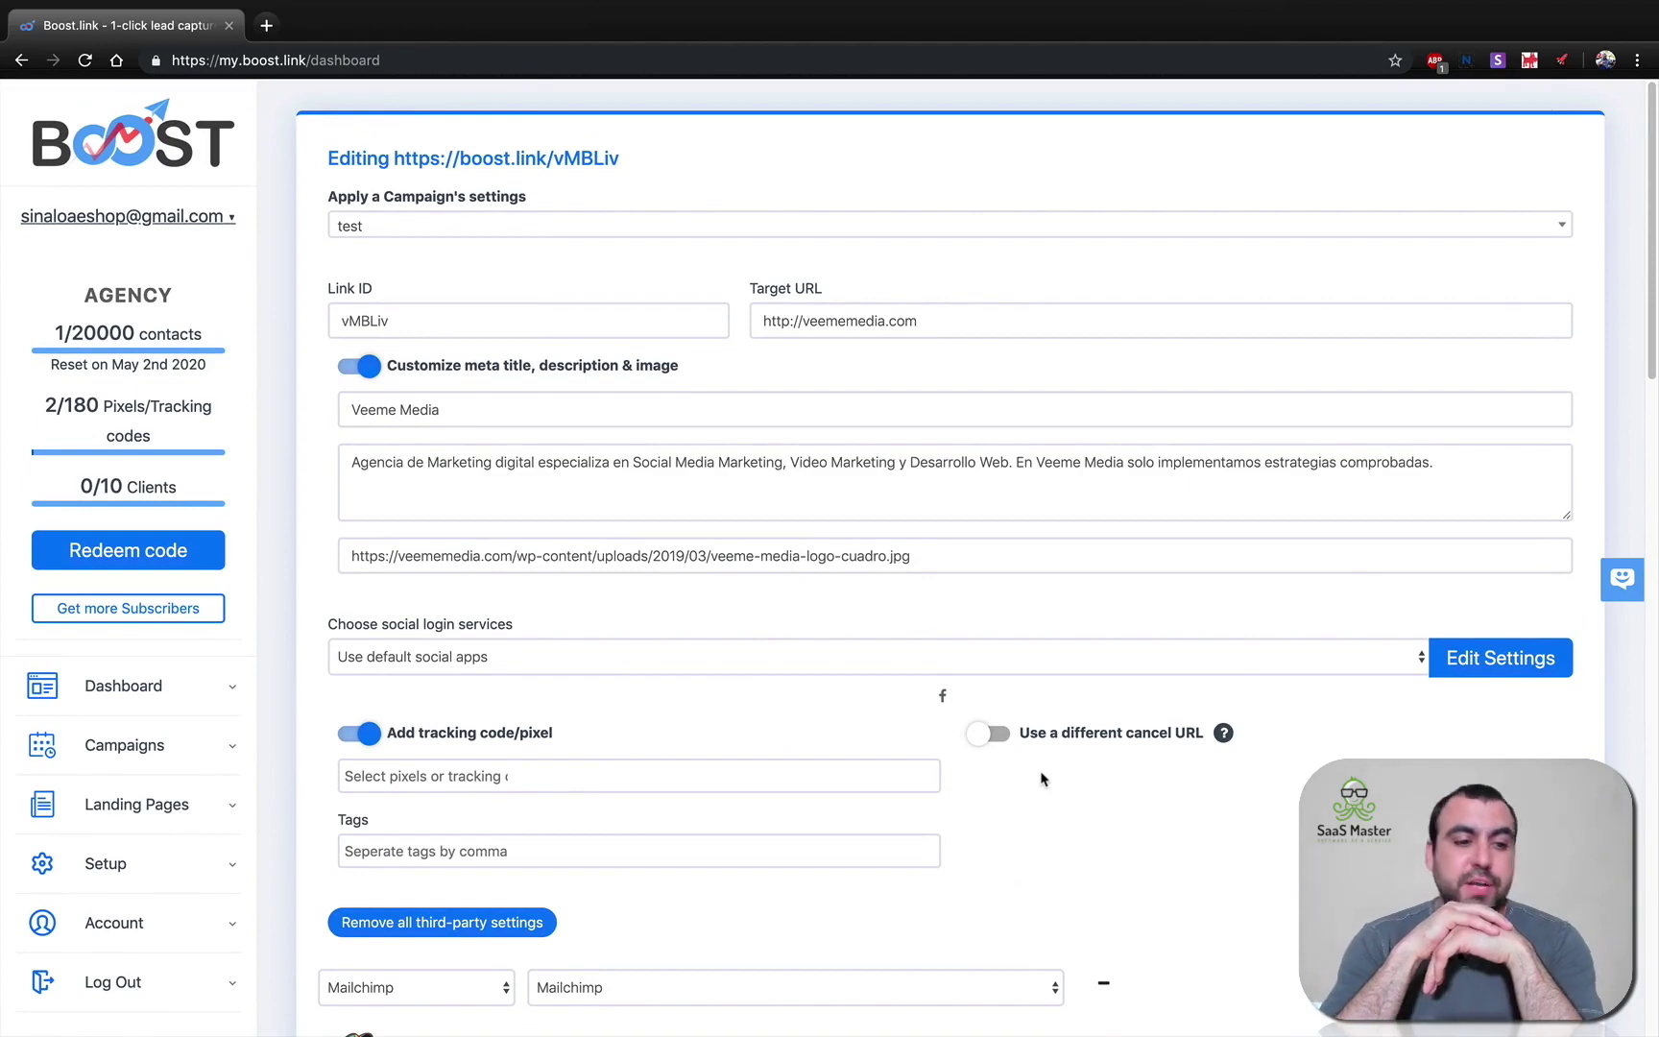
click(113, 865)
scroll(187, 871, down, 2)
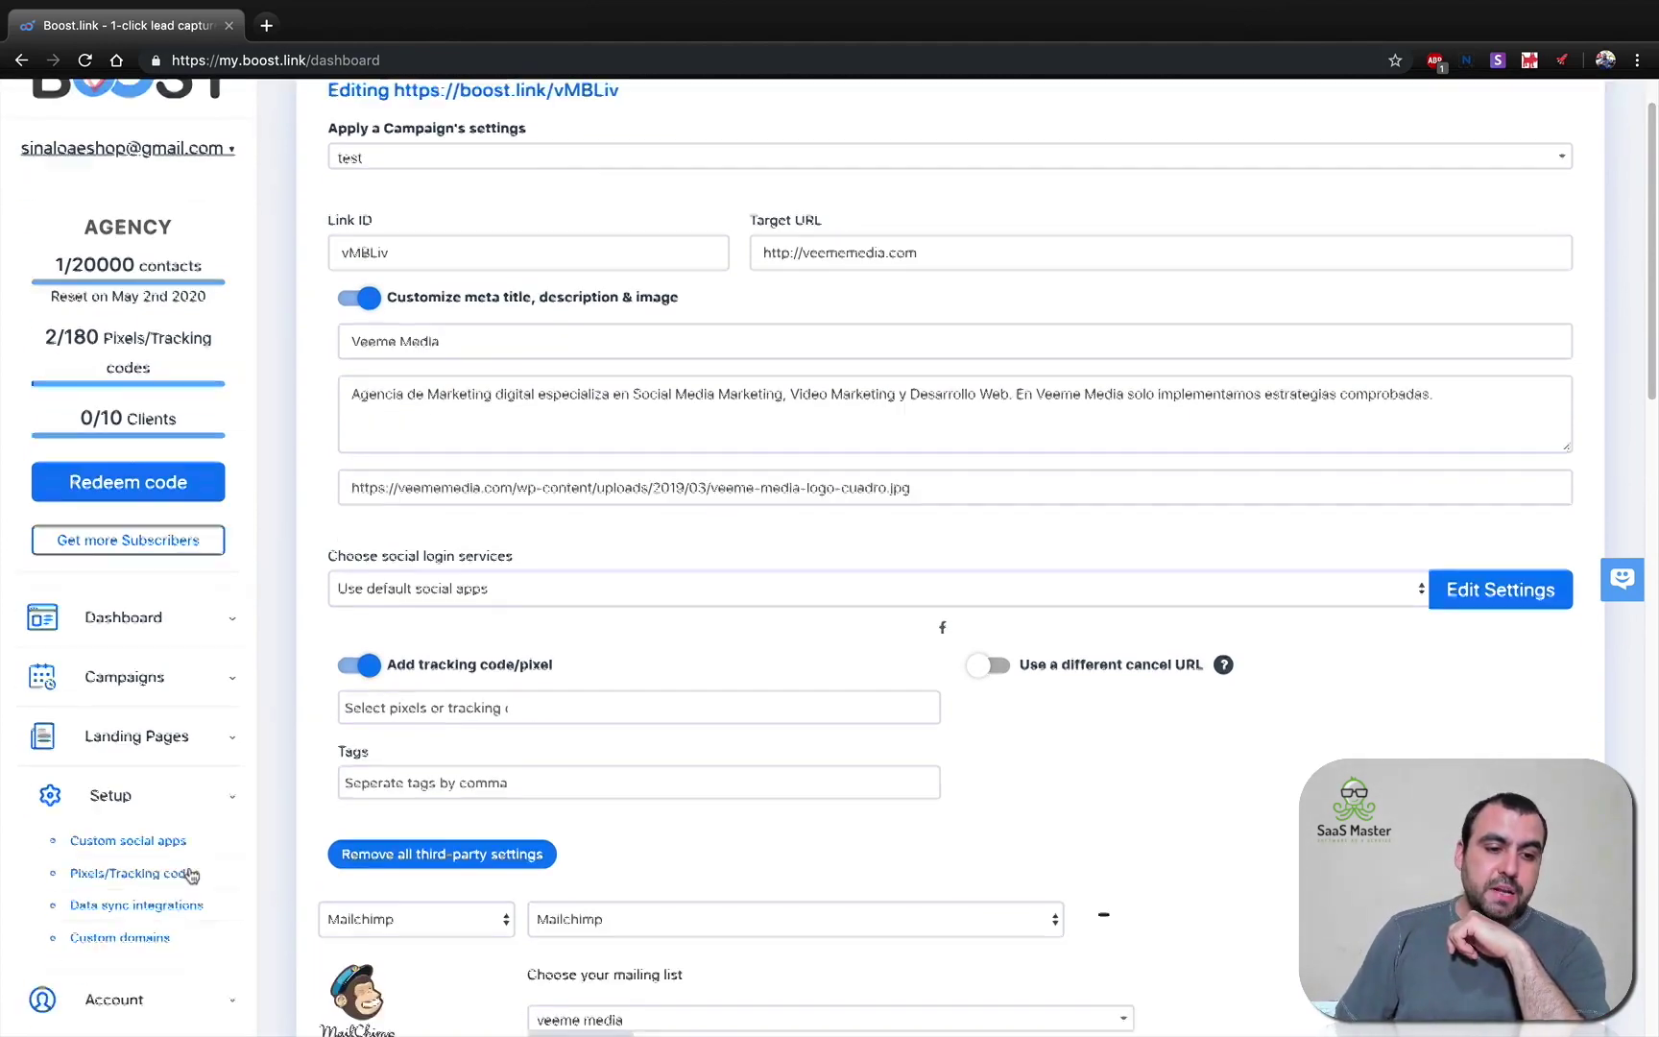
click(134, 856)
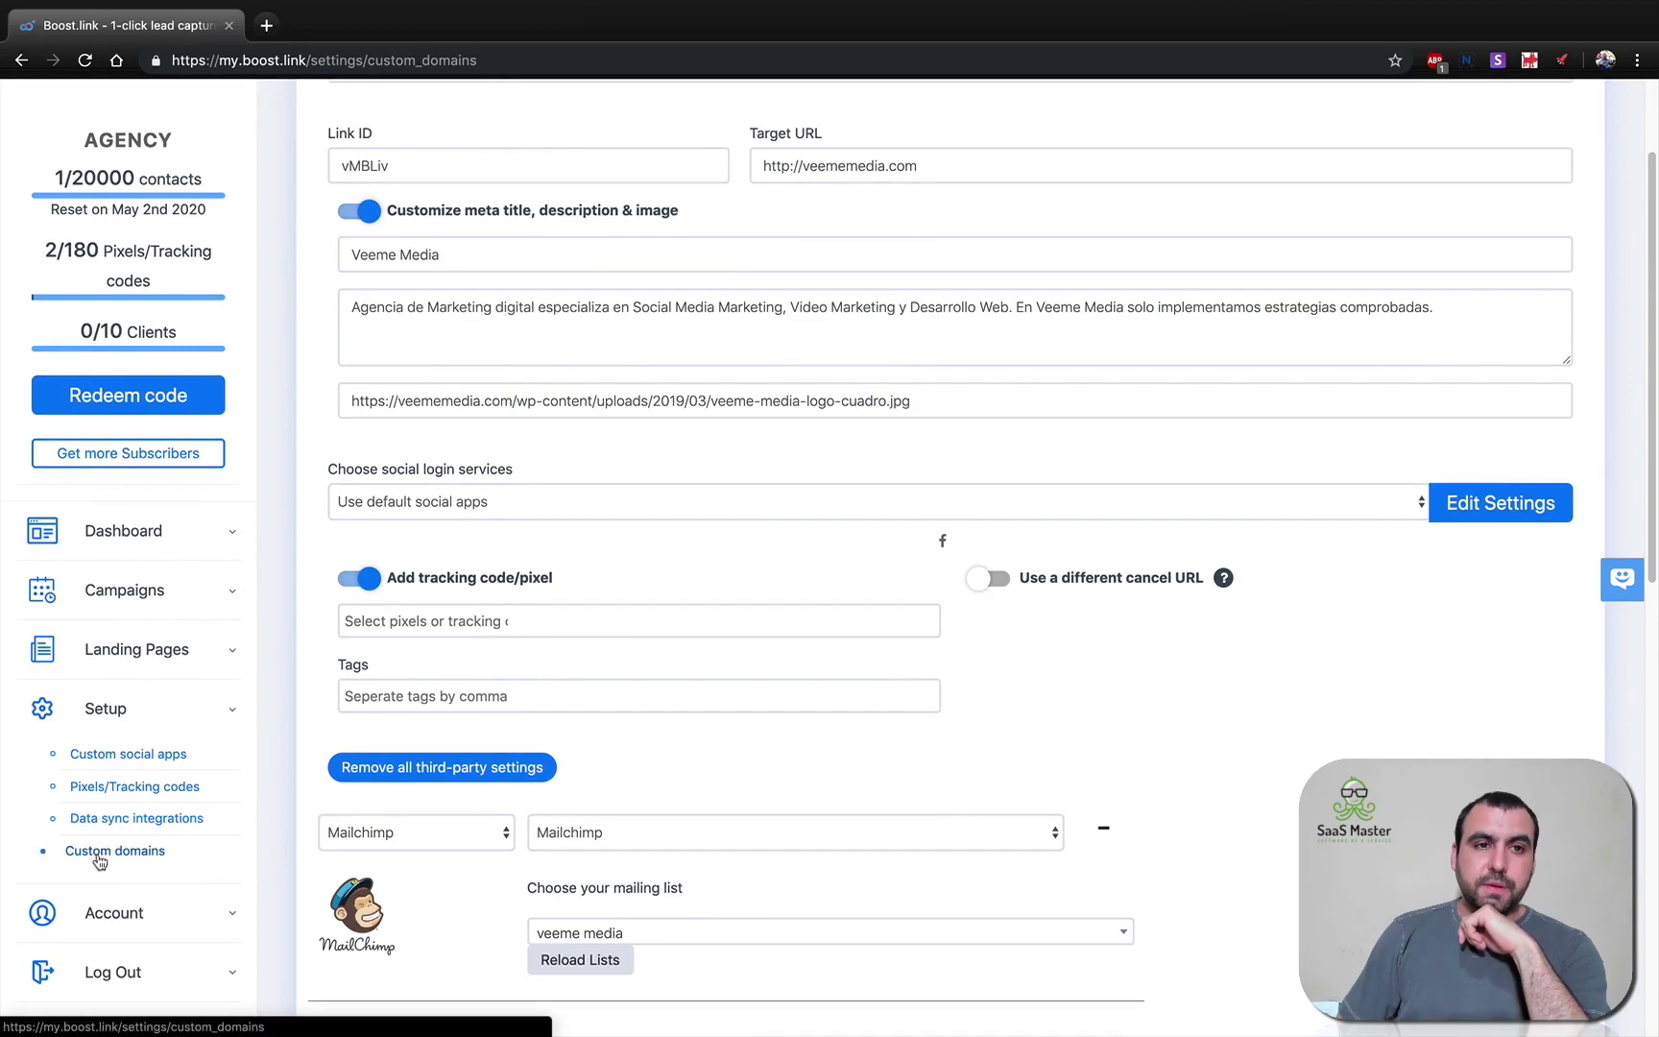
scroll(101, 862, down, 7)
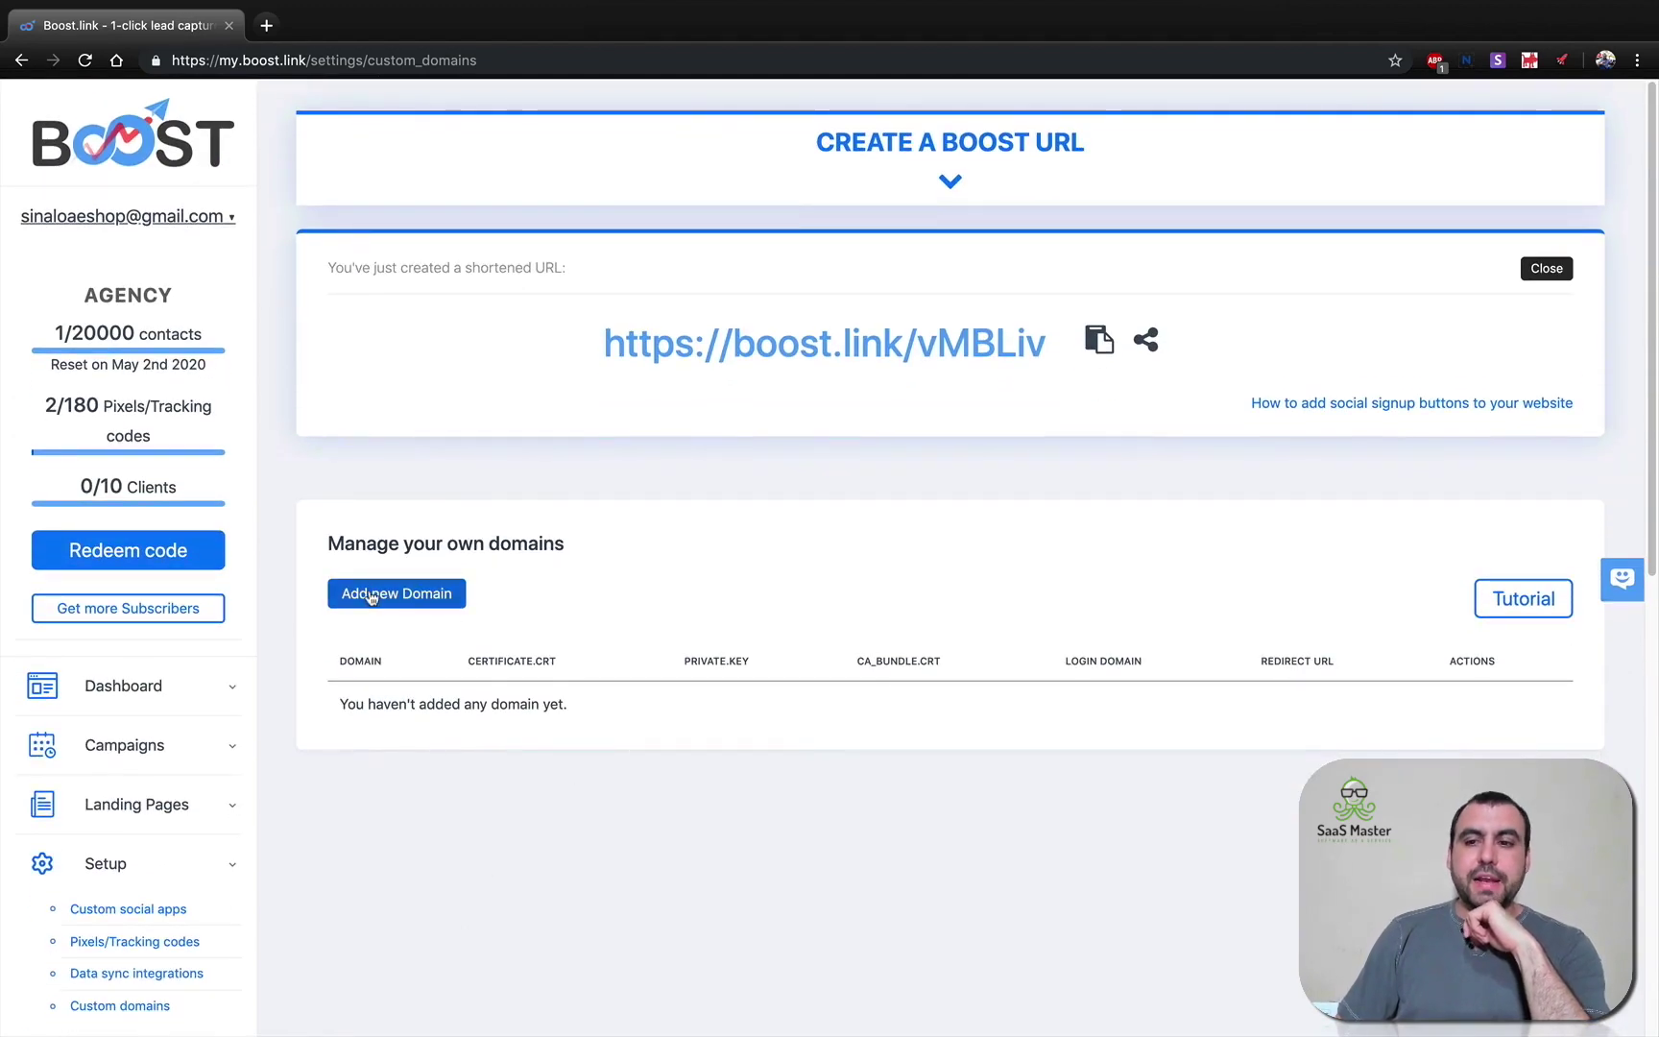
Start a new custom domain, bringing up the empty Domain name, Login domain and Redirect URL form.
click(408, 597)
scroll(653, 683, down, 4)
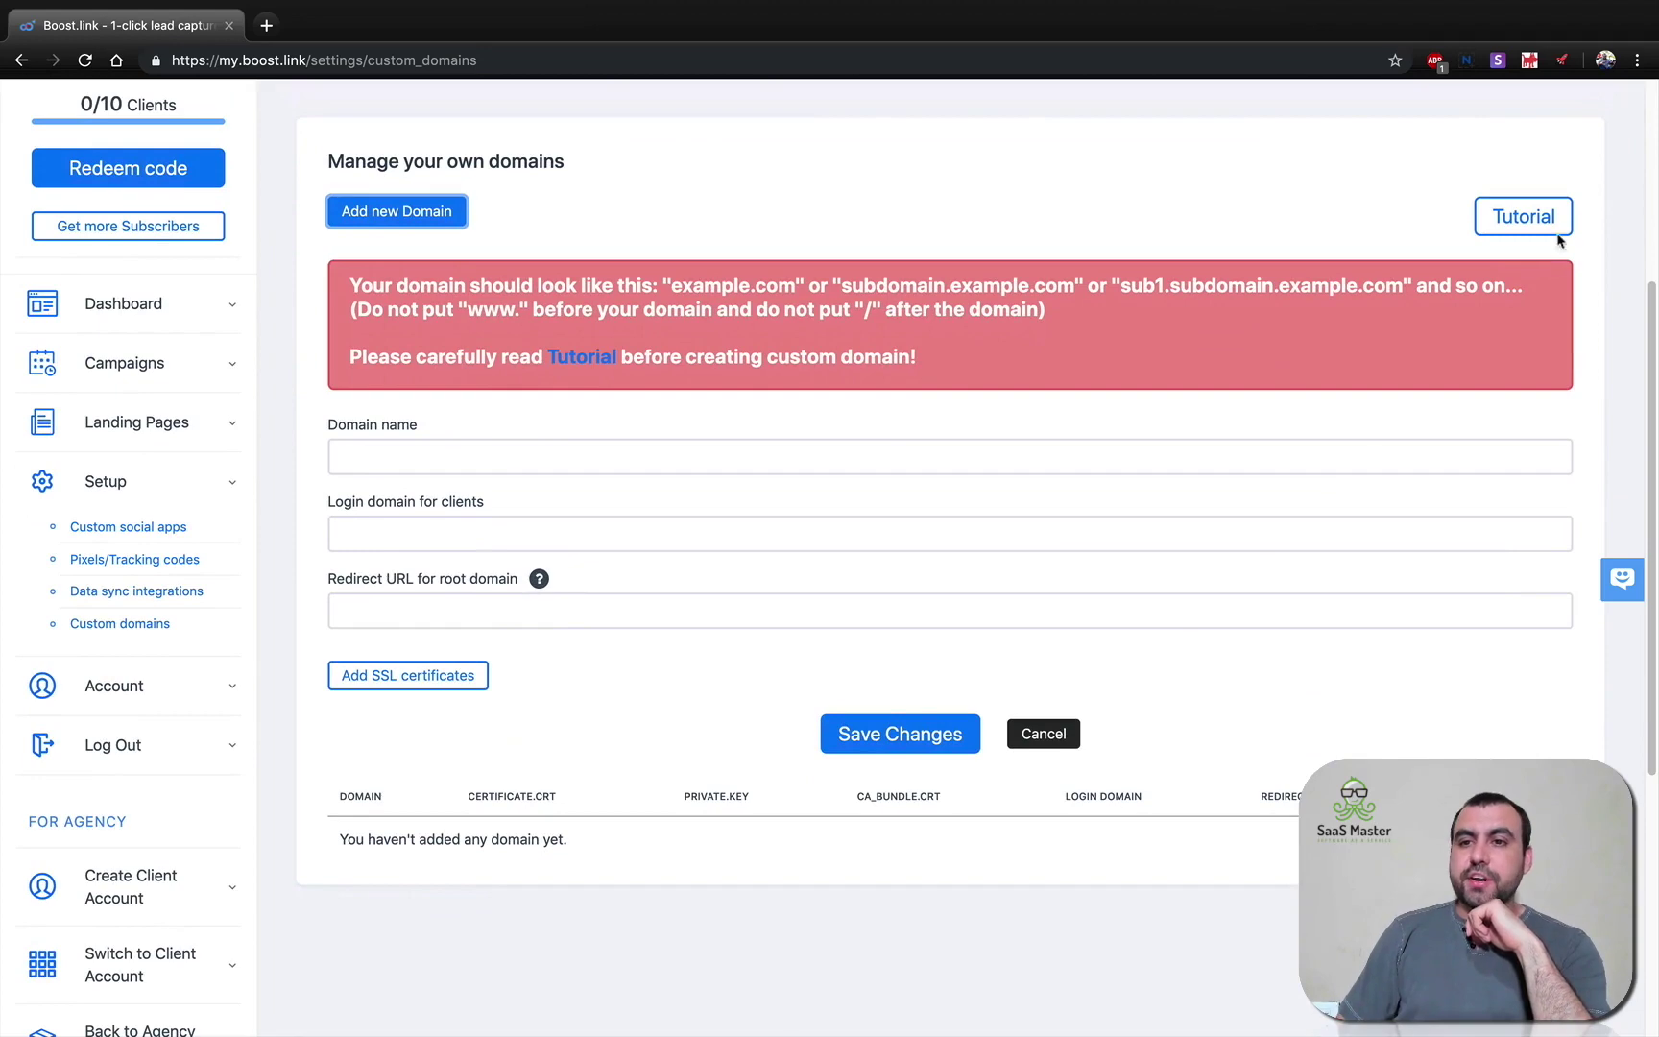
scroll(274, 363, up, 2)
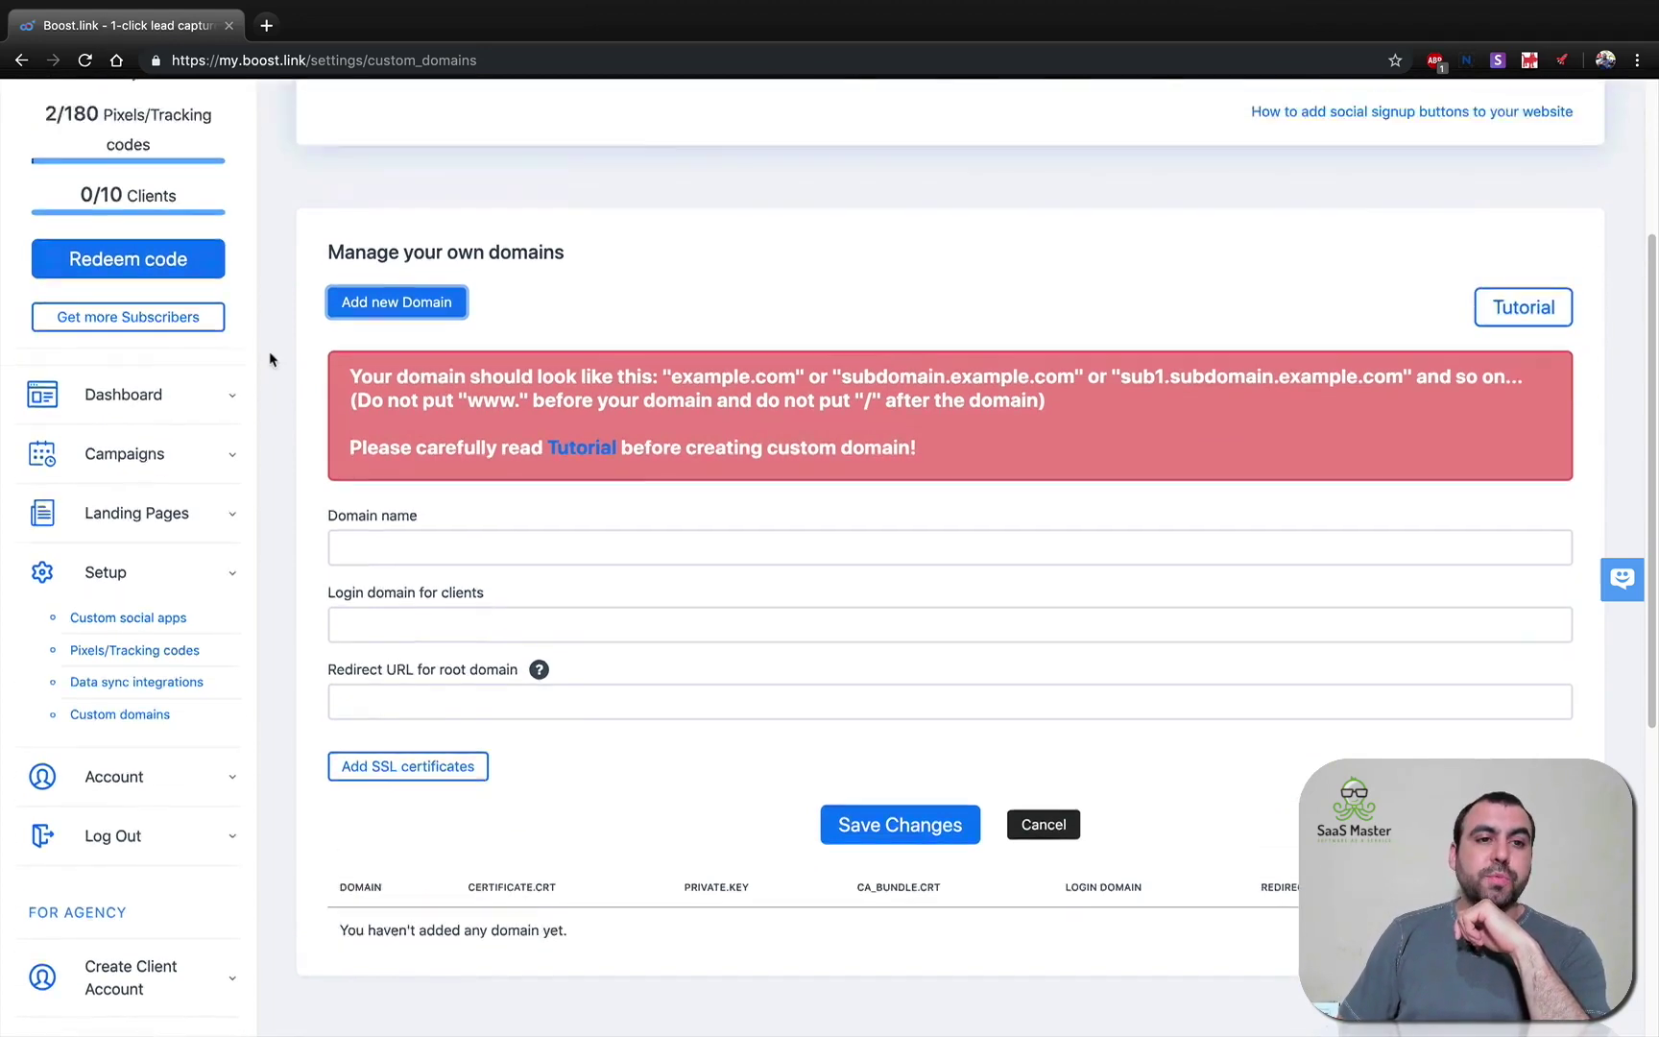
scroll(135, 478, up, 2)
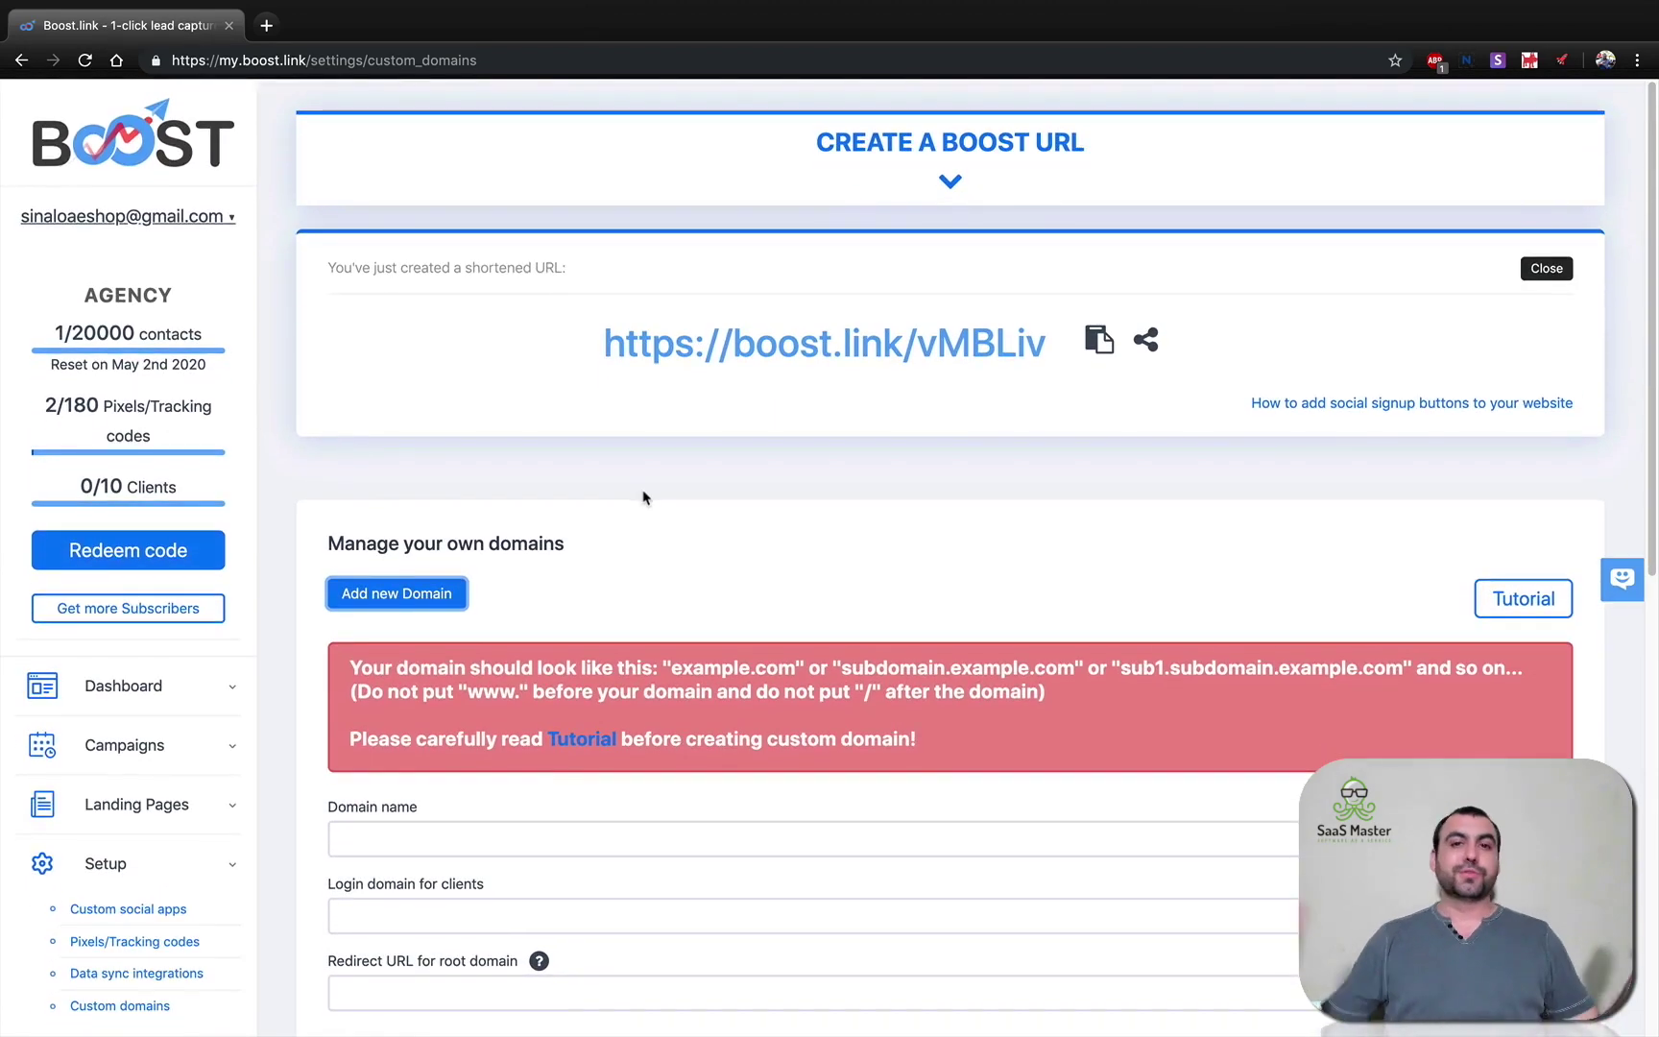